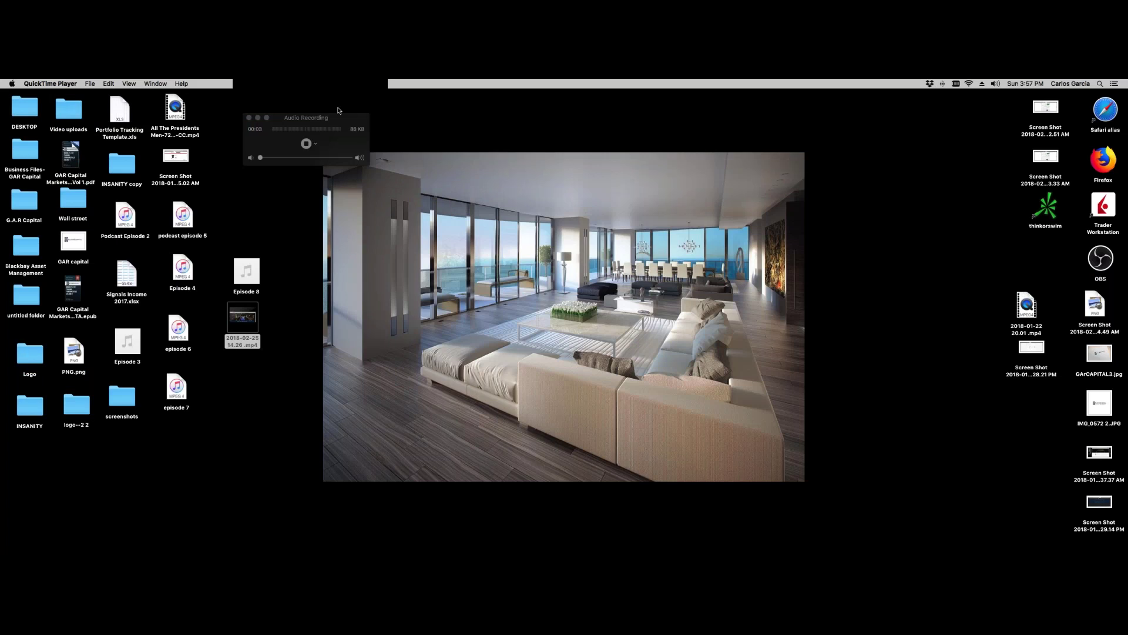
# Step: Minimize the Audio Recording window and switch to the Firefox window showing the GAR Capital website
pyautogui.click(258, 117)
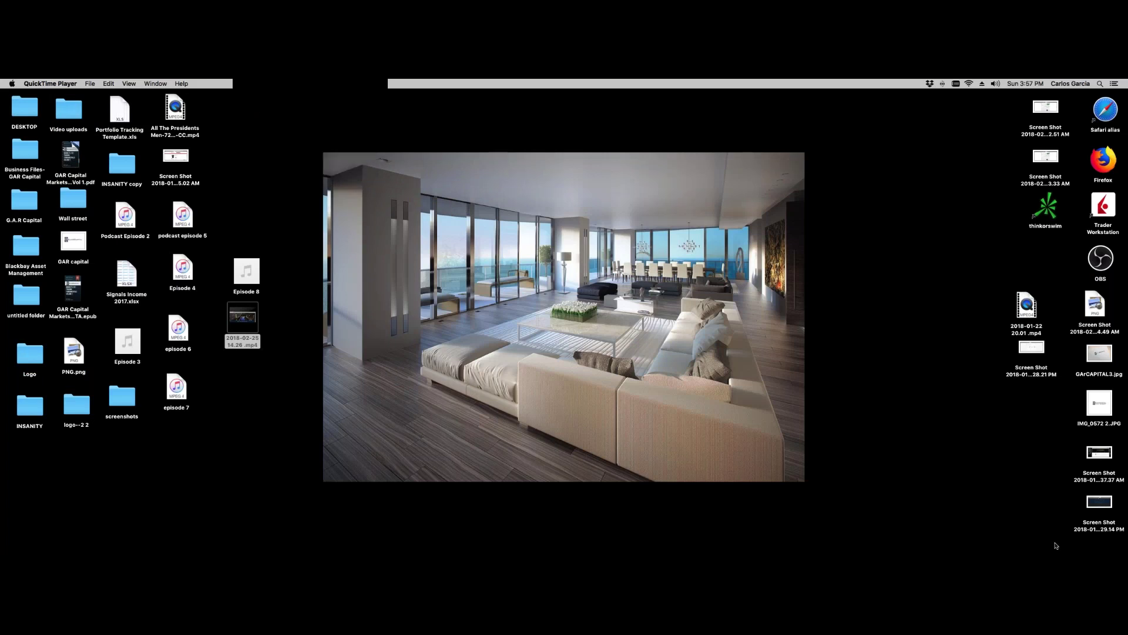
pyautogui.moveTo(1056, 545)
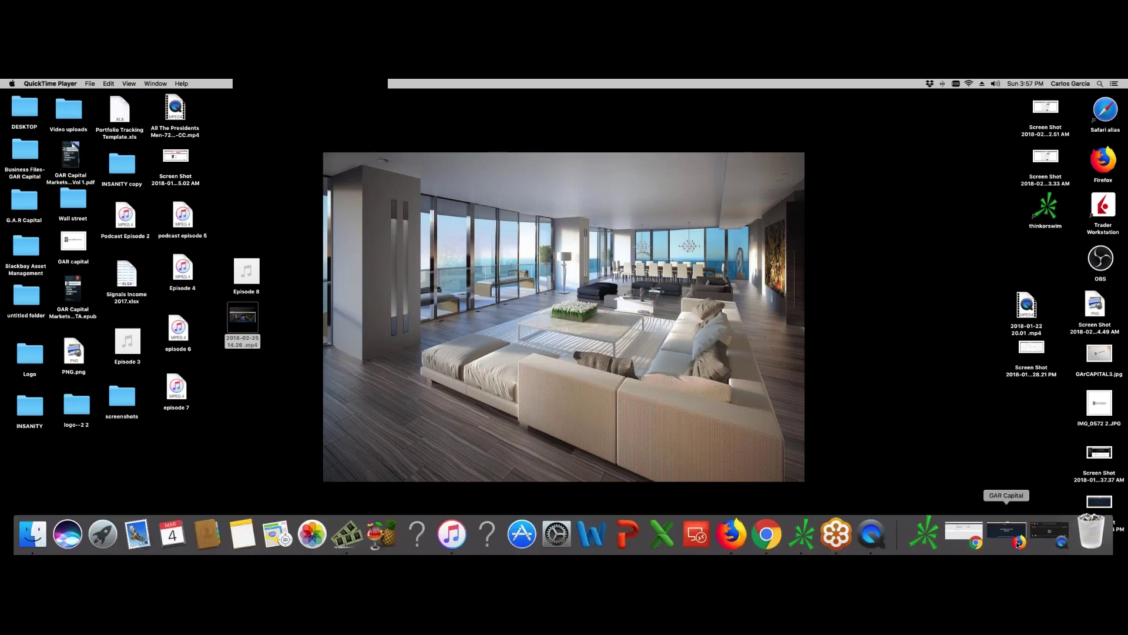
pyautogui.click(1018, 544)
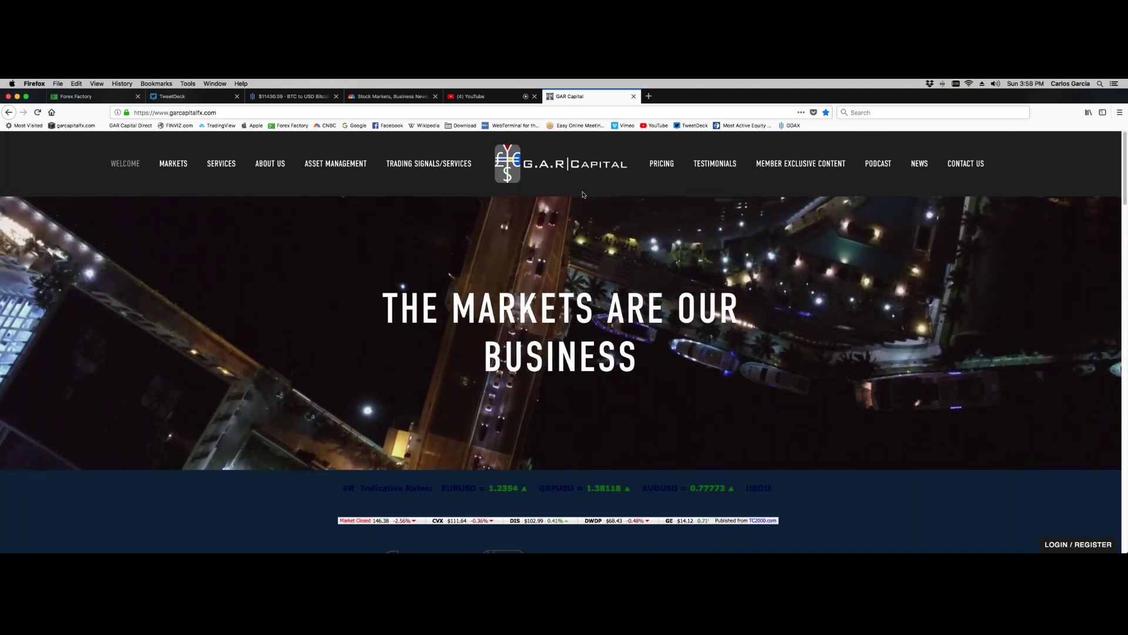
# Step: Show the US index quotes on the CNBC home page and review the headlines beside the lead story
pyautogui.press('super+4')
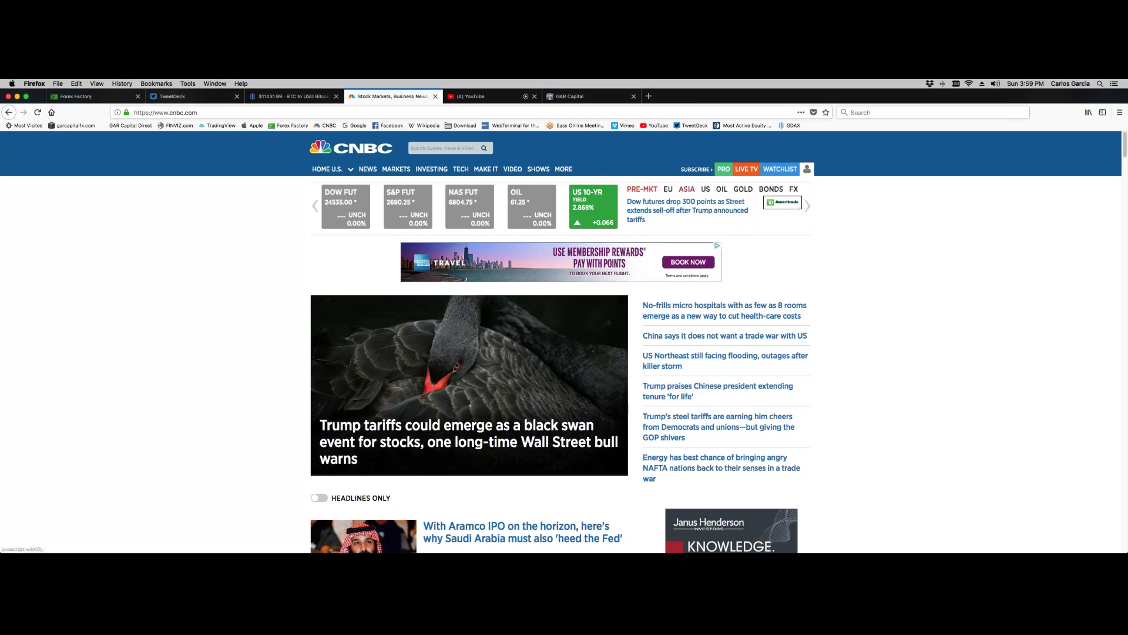
pyautogui.click(707, 192)
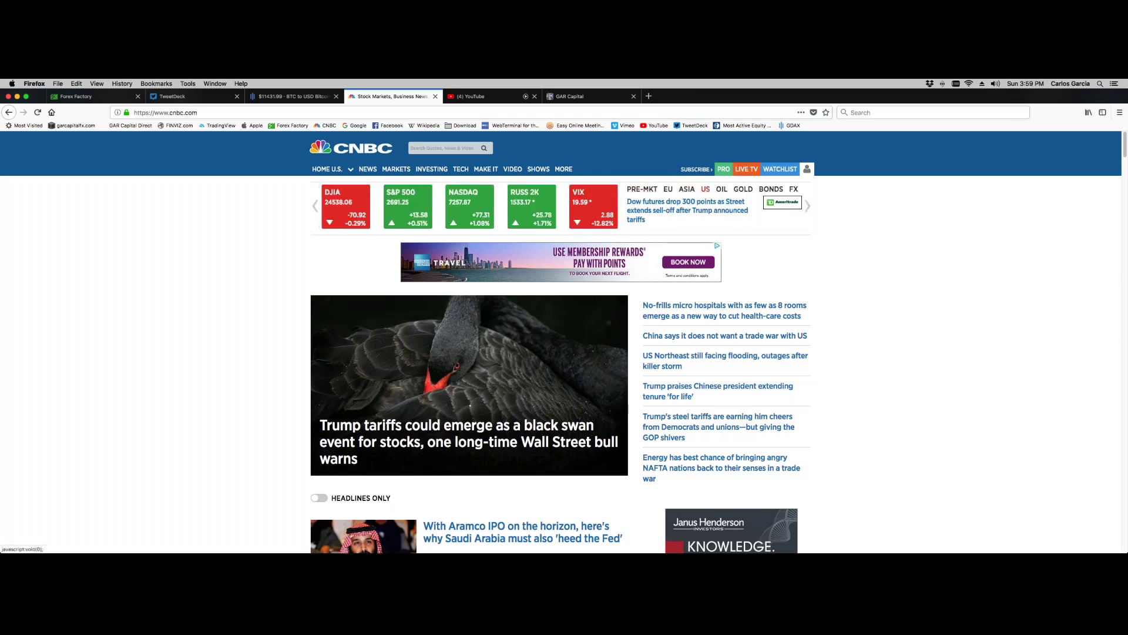
pyautogui.moveTo(839, 311); pyautogui.dragTo(841, 494)
pyautogui.click(842, 495)
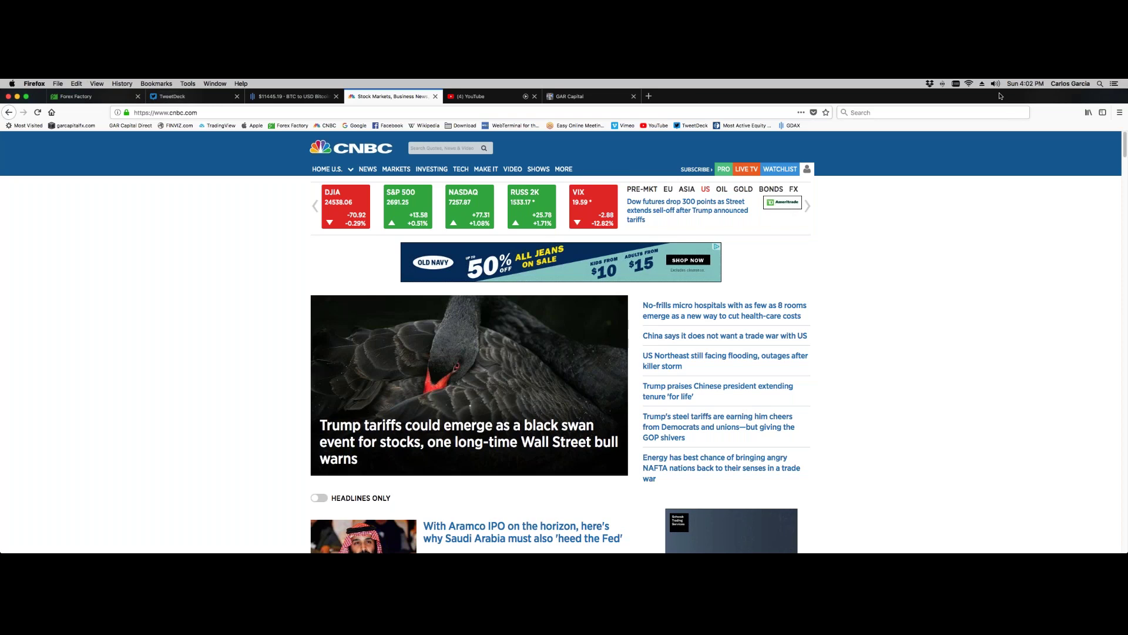
# Step: Examine the Dow's top gainers and top decliners in CNBC's Market Movers
pyautogui.scroll(-15, 836, 282)
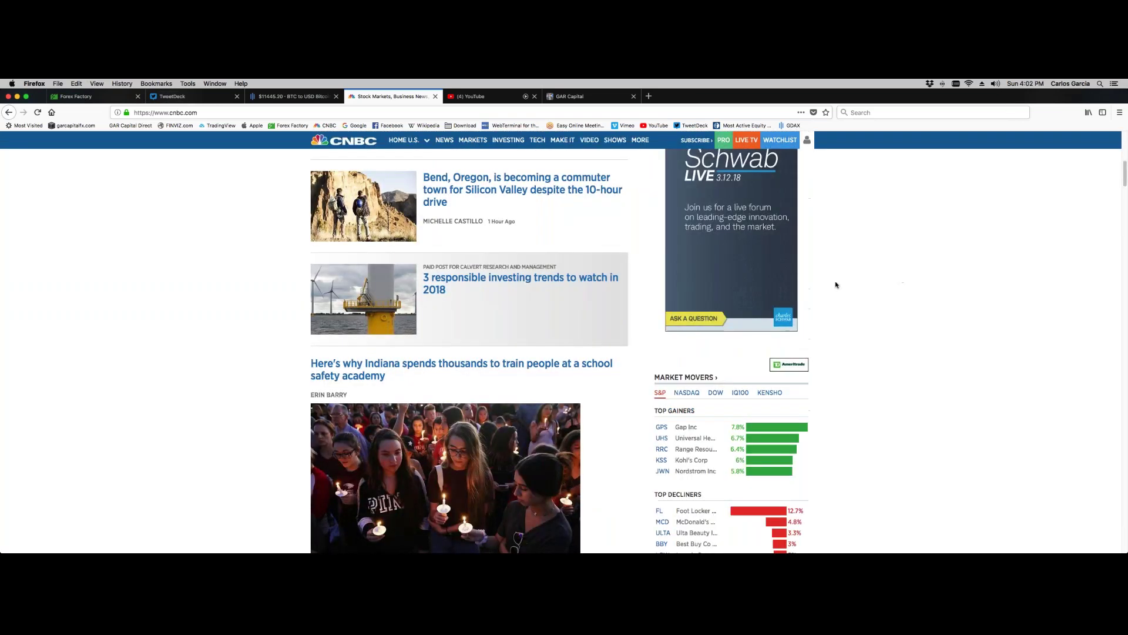
pyautogui.scroll(-4, 840, 288)
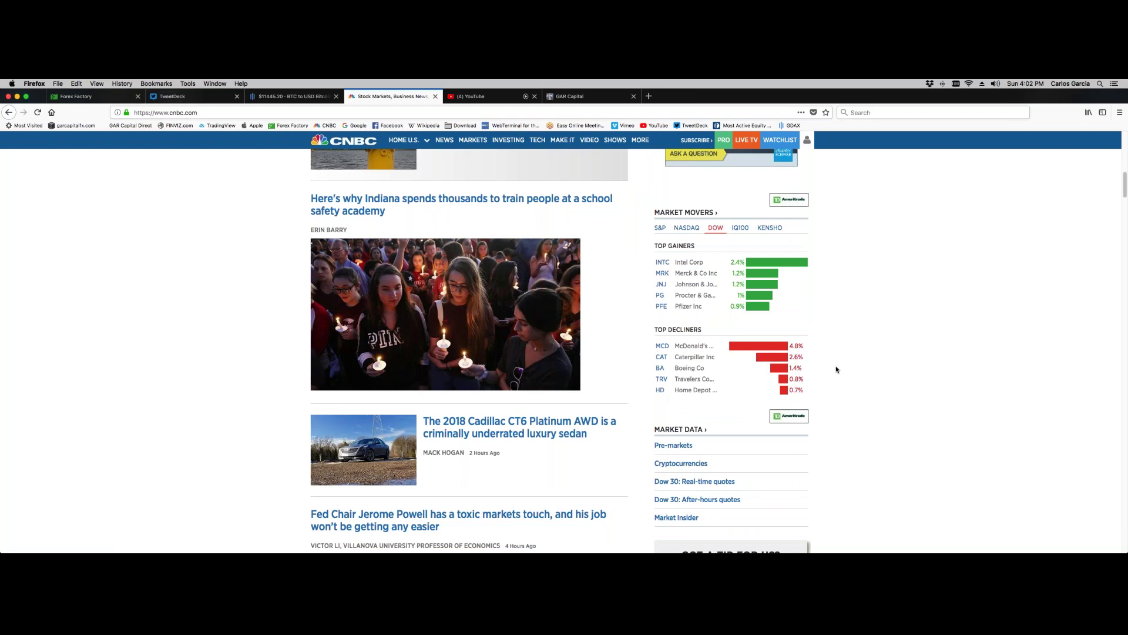
pyautogui.doubleClick(800, 367)
pyautogui.moveTo(800, 367); pyautogui.dragTo(796, 347)
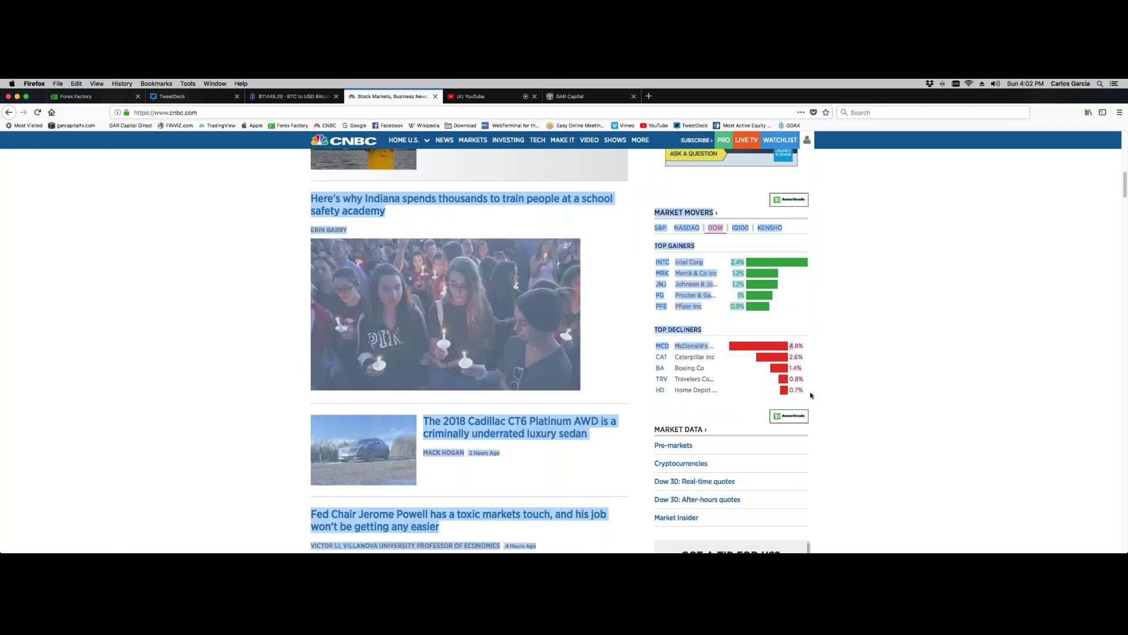
pyautogui.click(811, 363)
pyautogui.scroll(10, 811, 362)
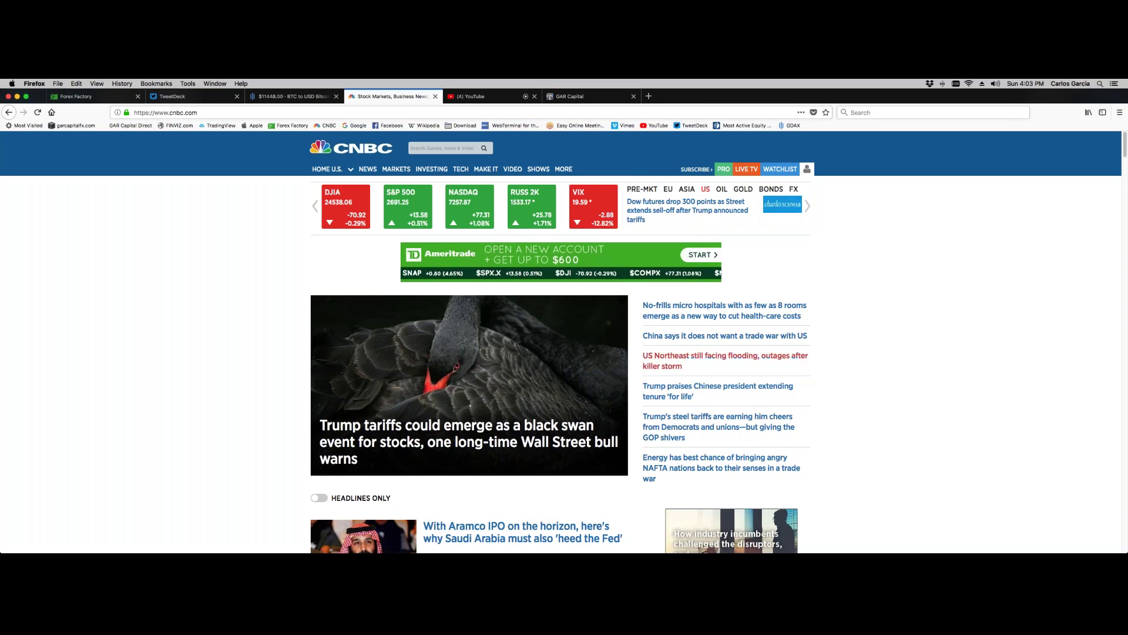
# Step: Recheck the Dow market movers, and go over the headline list beside CNBC's lead story again
pyautogui.scroll(-10, 801, 365)
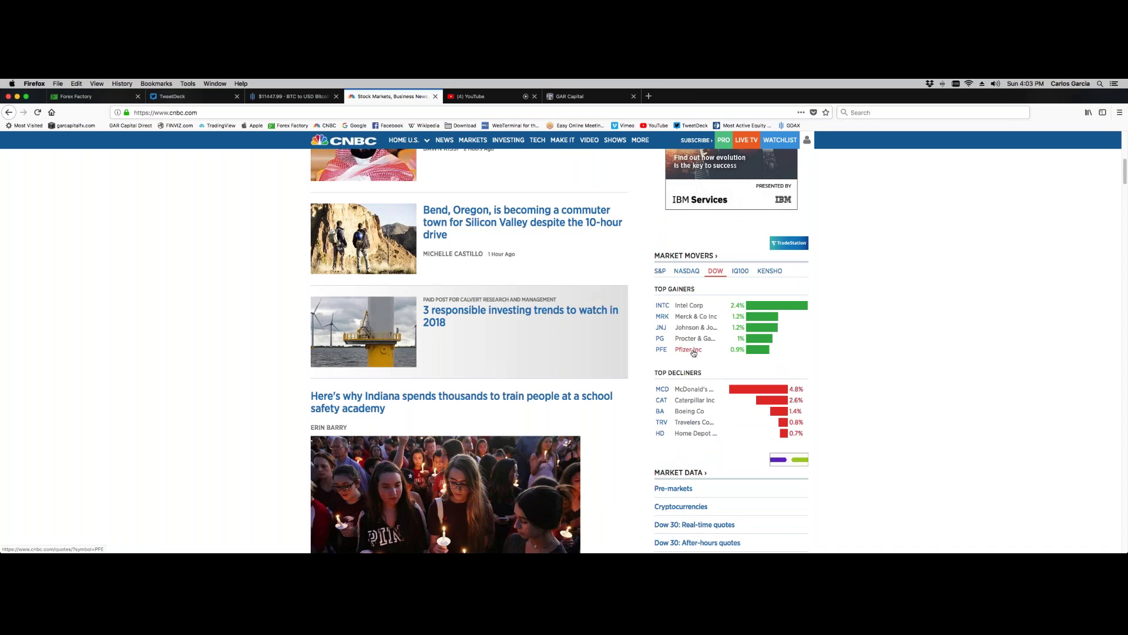
pyautogui.scroll(10, 705, 340)
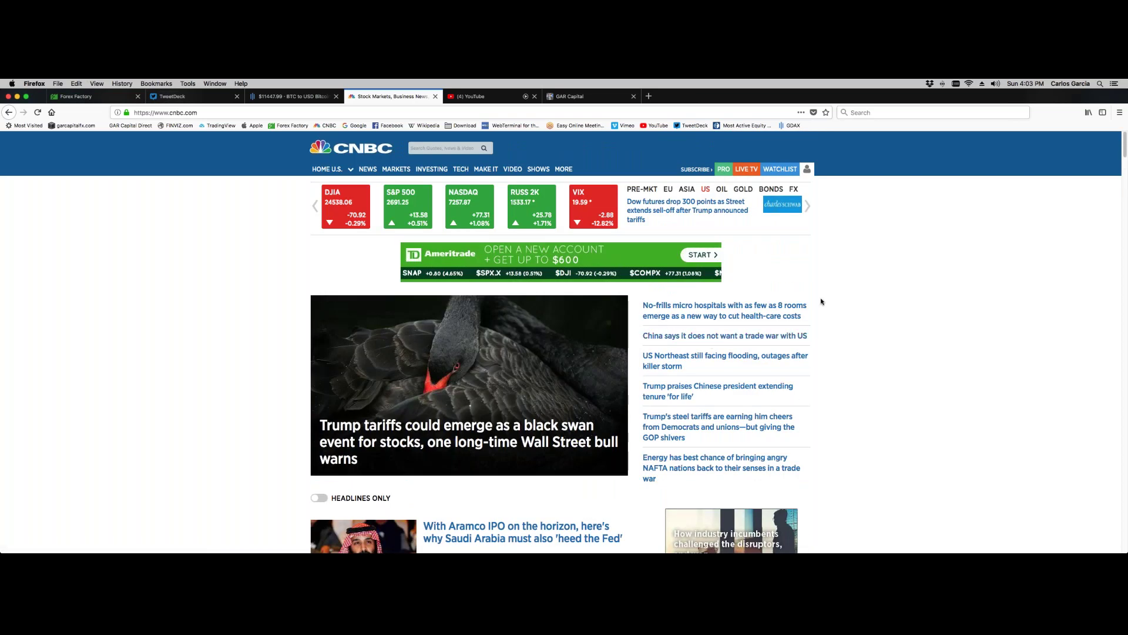
pyautogui.moveTo(821, 300); pyautogui.dragTo(833, 477)
pyautogui.click(828, 464)
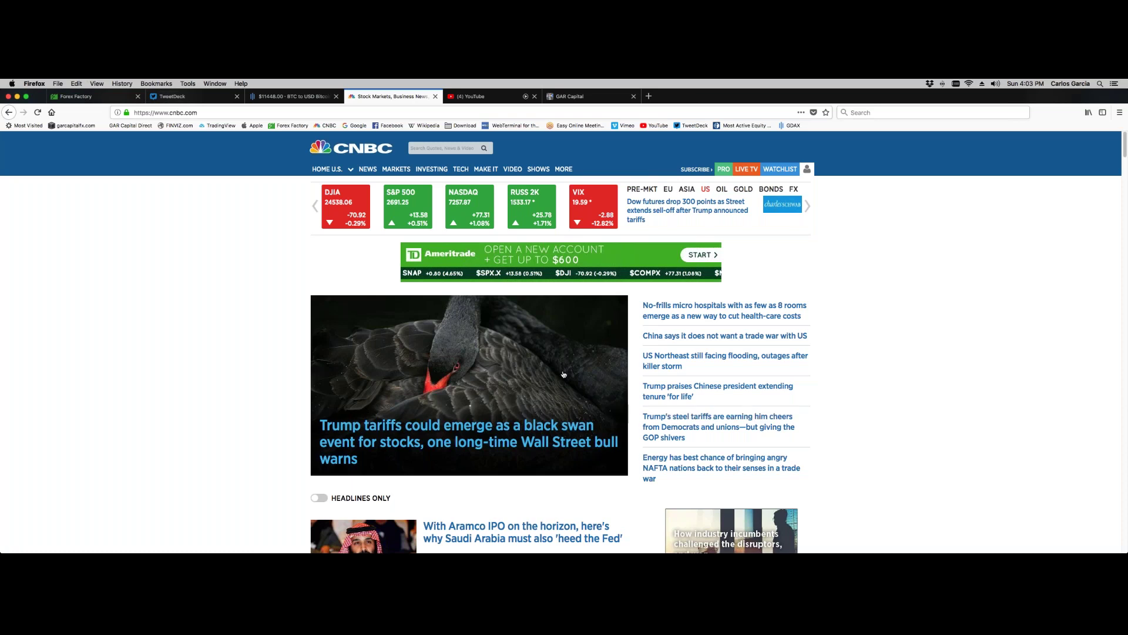
# Step: Look through CNBC's gold, oil, European, Asian and pre-market quotes
pyautogui.click(752, 193)
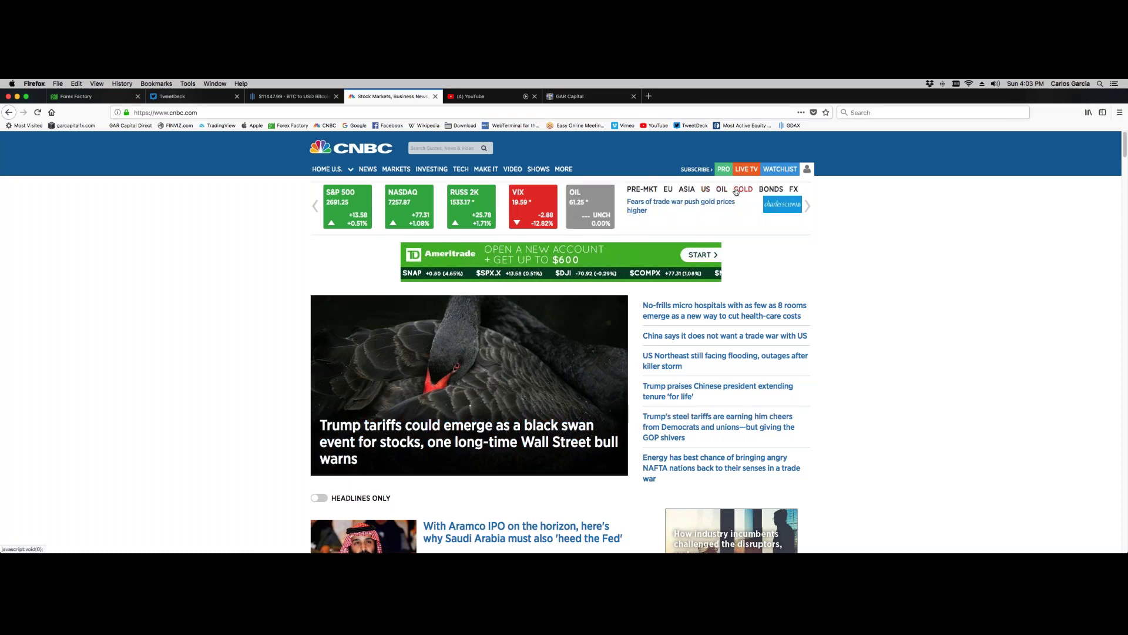
pyautogui.click(720, 191)
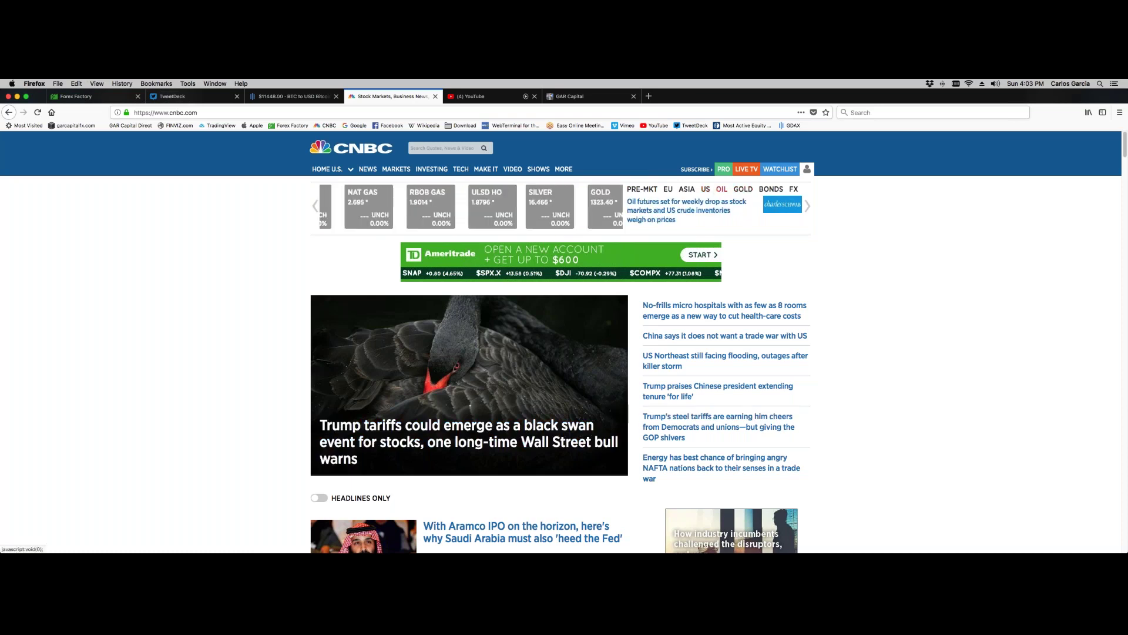
pyautogui.click(668, 189)
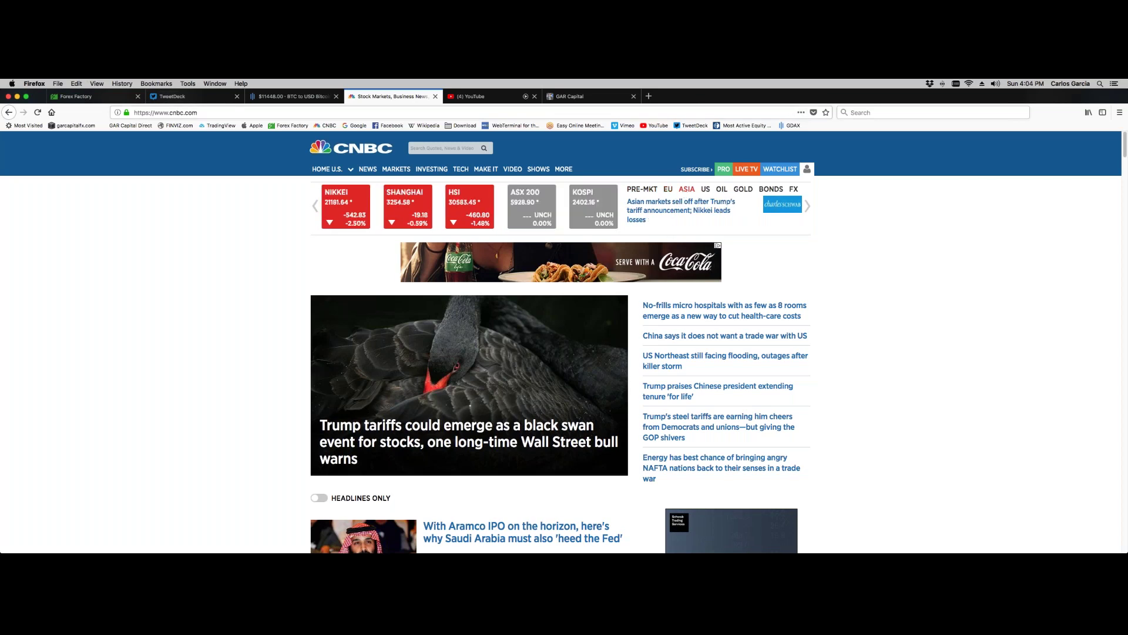
pyautogui.click(744, 188)
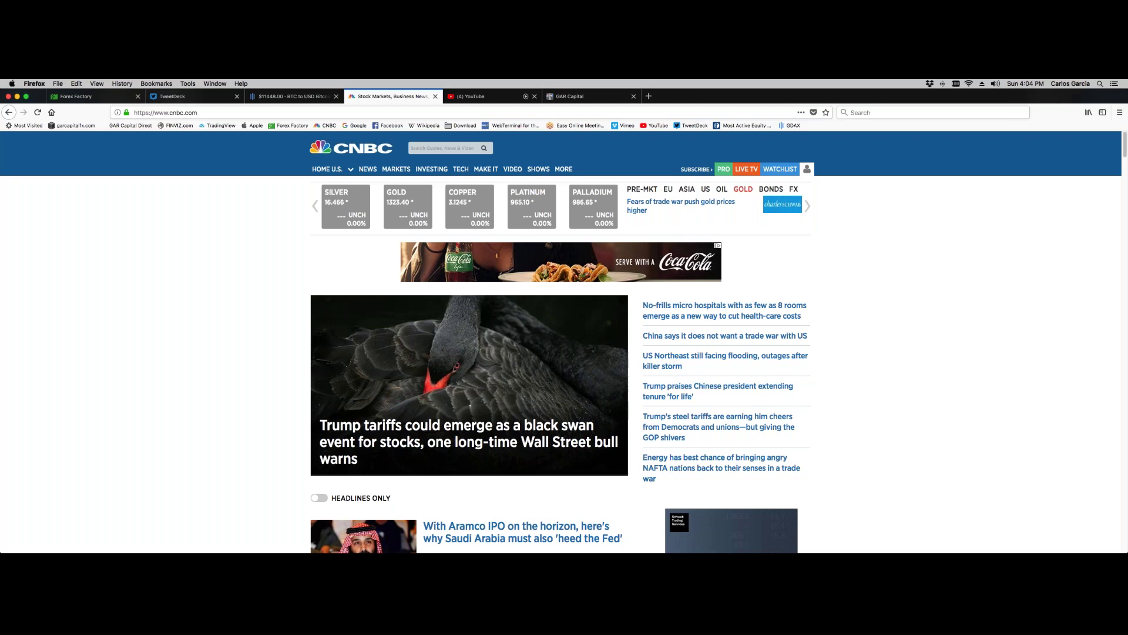
pyautogui.click(633, 189)
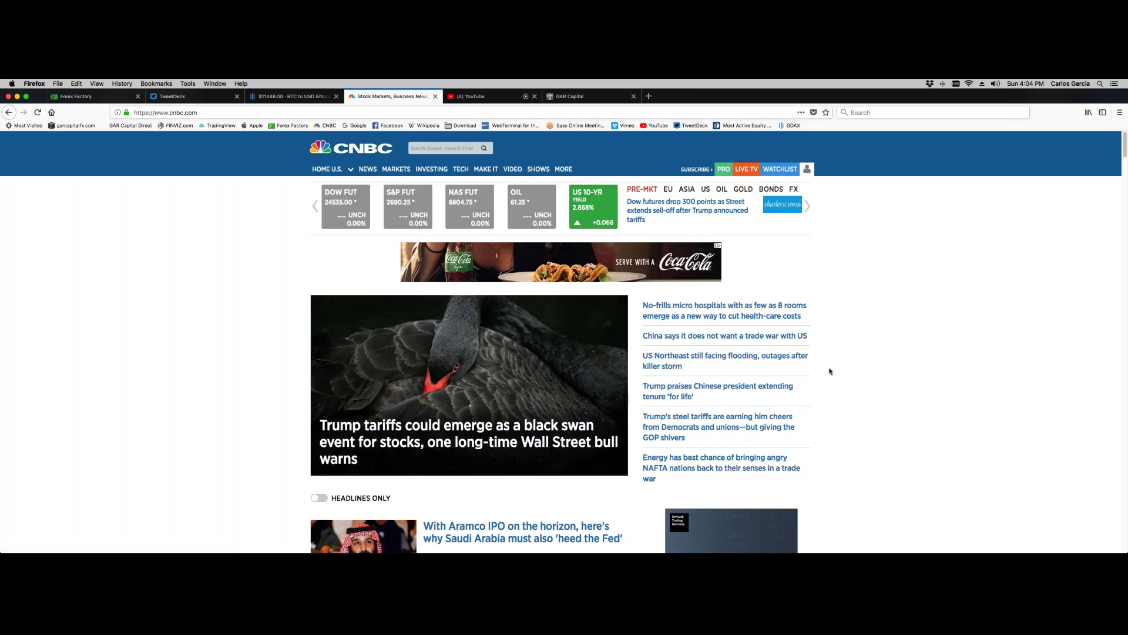
# Step: Review the CNBC headlines, and compare the European and Asian index quotes before returning to the pre-market futures
pyautogui.scroll(-3, 830, 372)
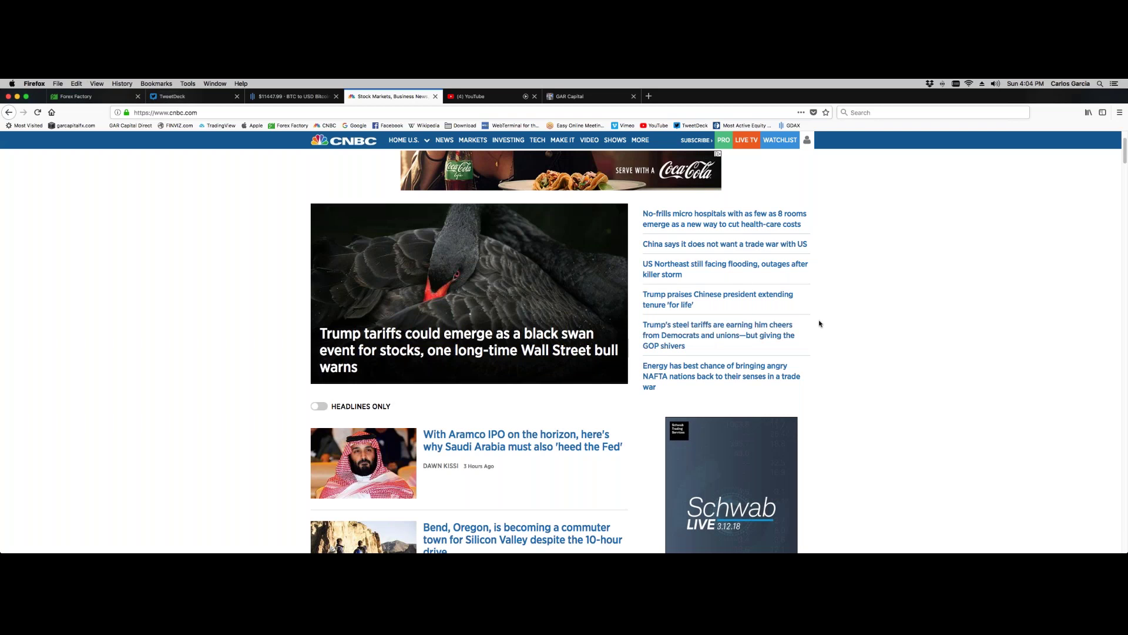
pyautogui.scroll(3, 820, 326)
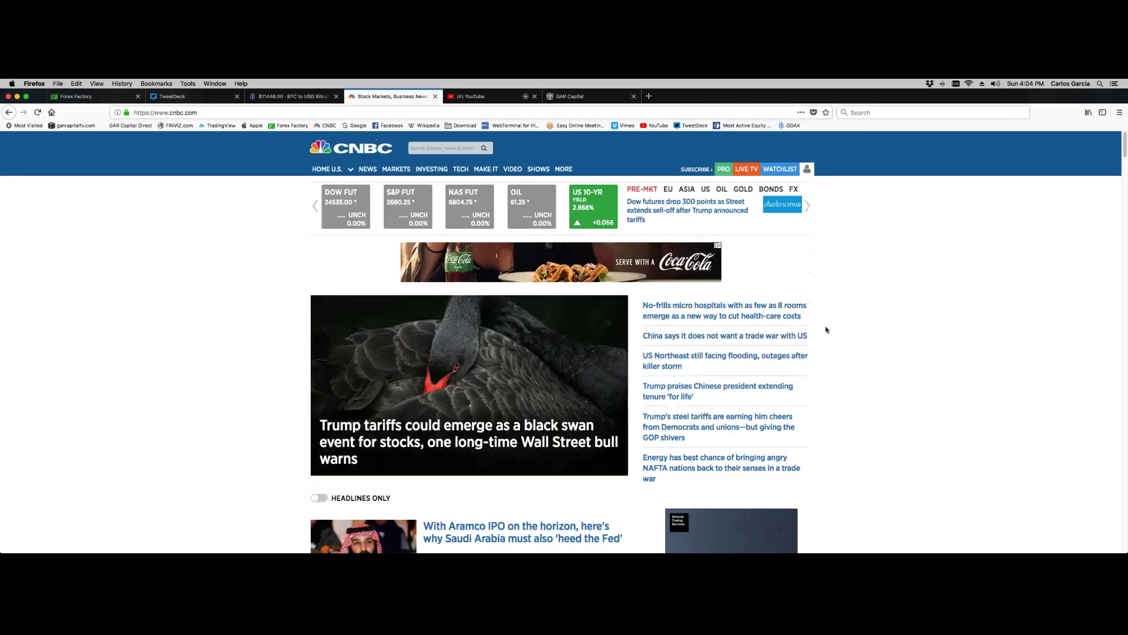
pyautogui.click(668, 189)
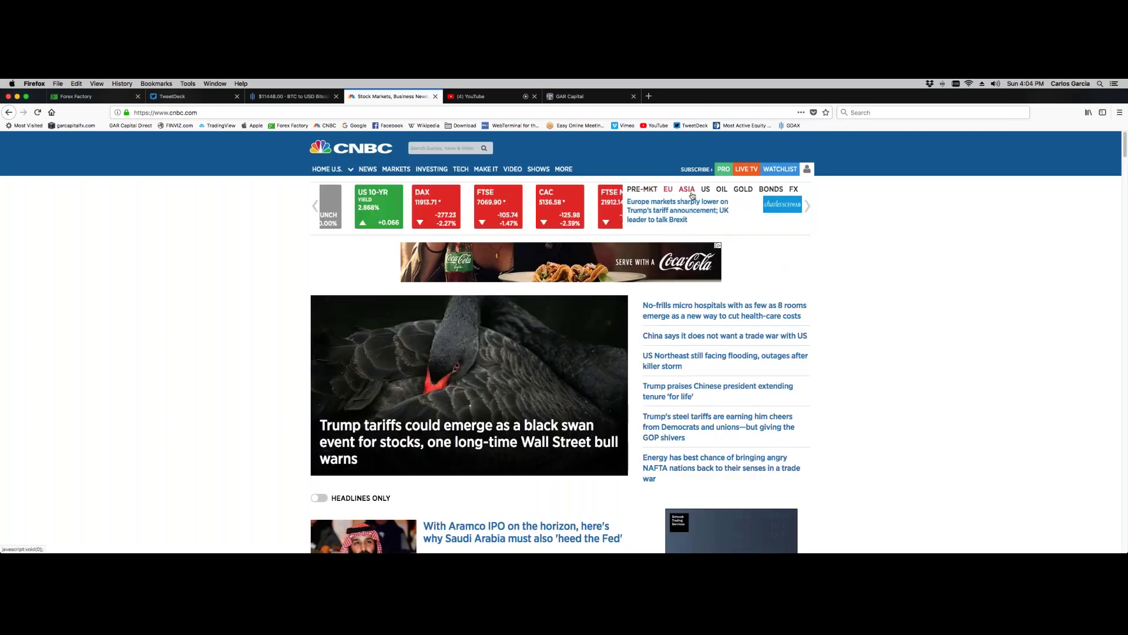
pyautogui.click(697, 191)
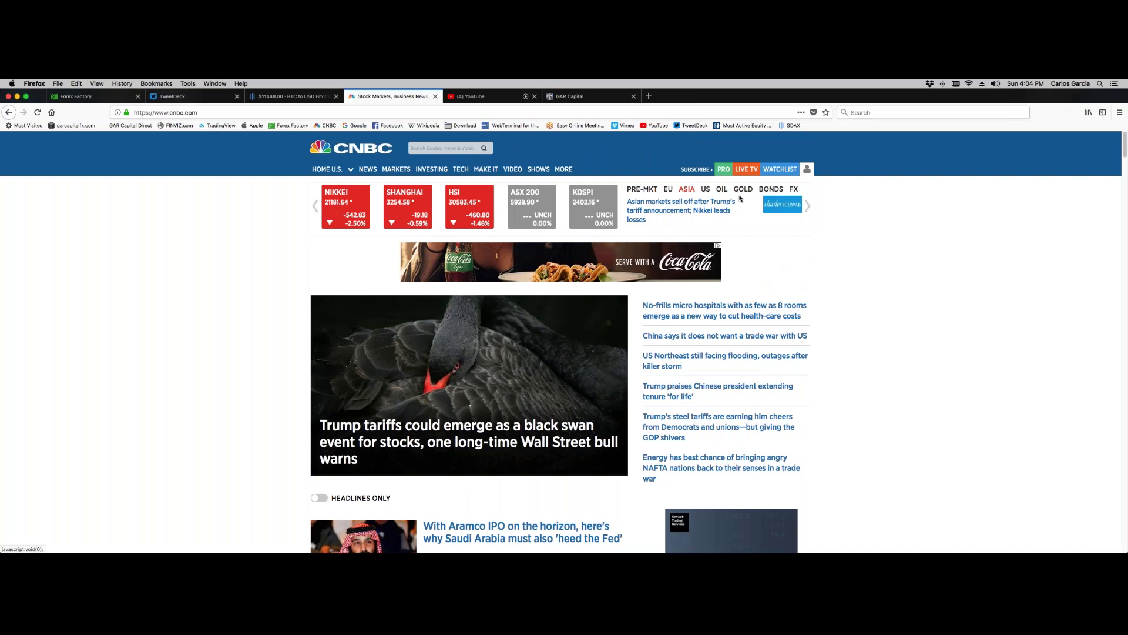
pyautogui.click(636, 191)
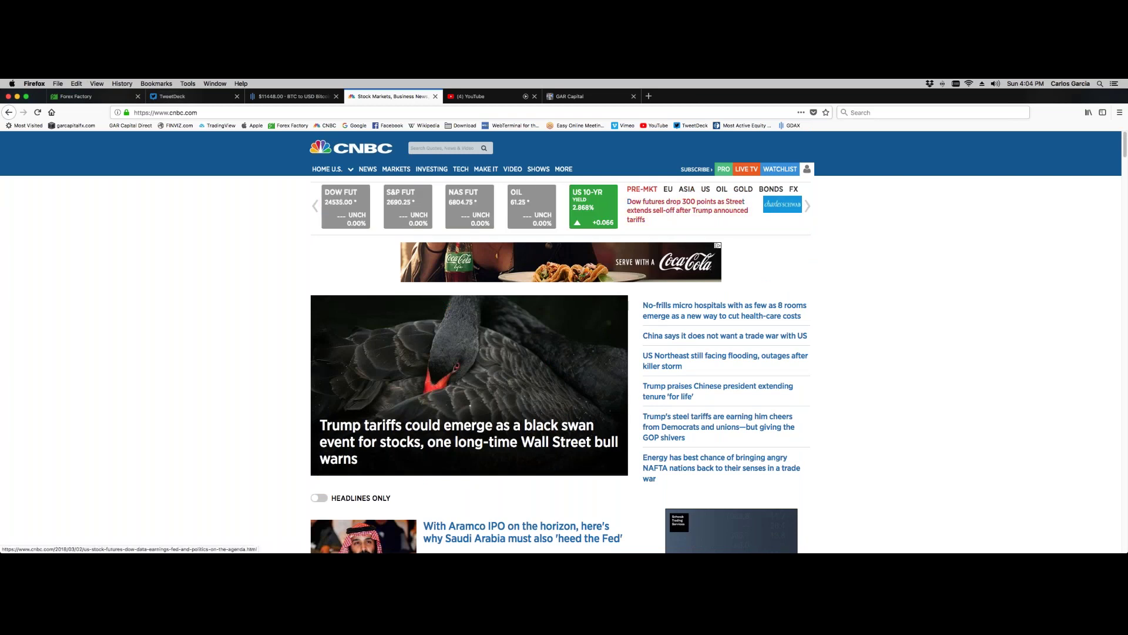
# Step: Show the March 5 calendar on Forex Factory and examine the Australian rate, retail sales and current account events plus the ISM Non-Manufacturing PMI
pyautogui.click(77, 100)
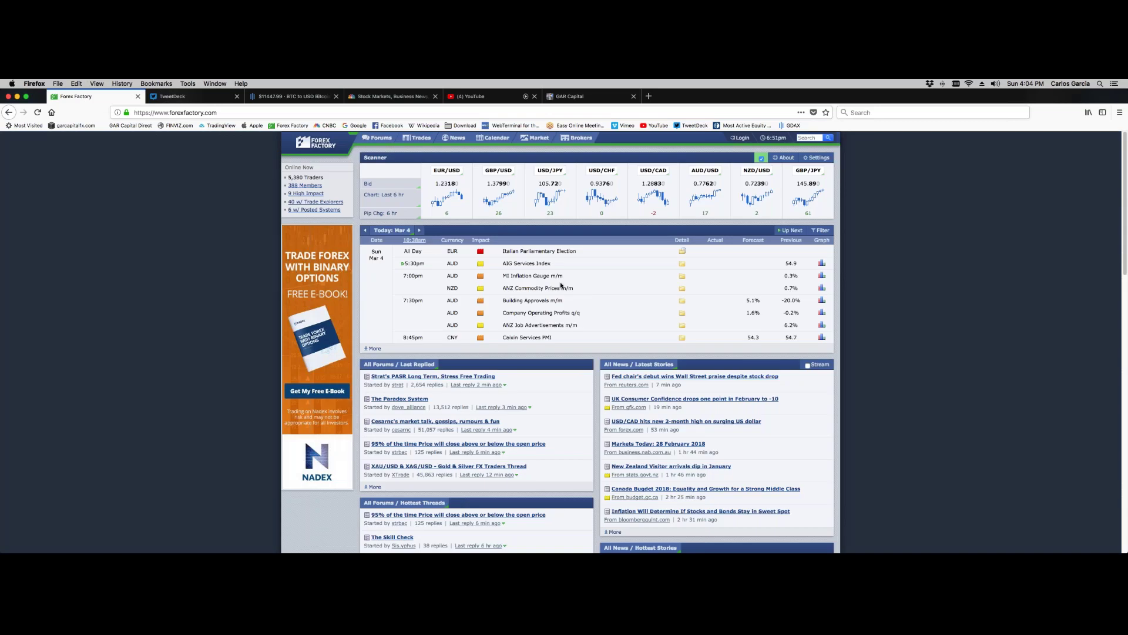
pyautogui.click(419, 230)
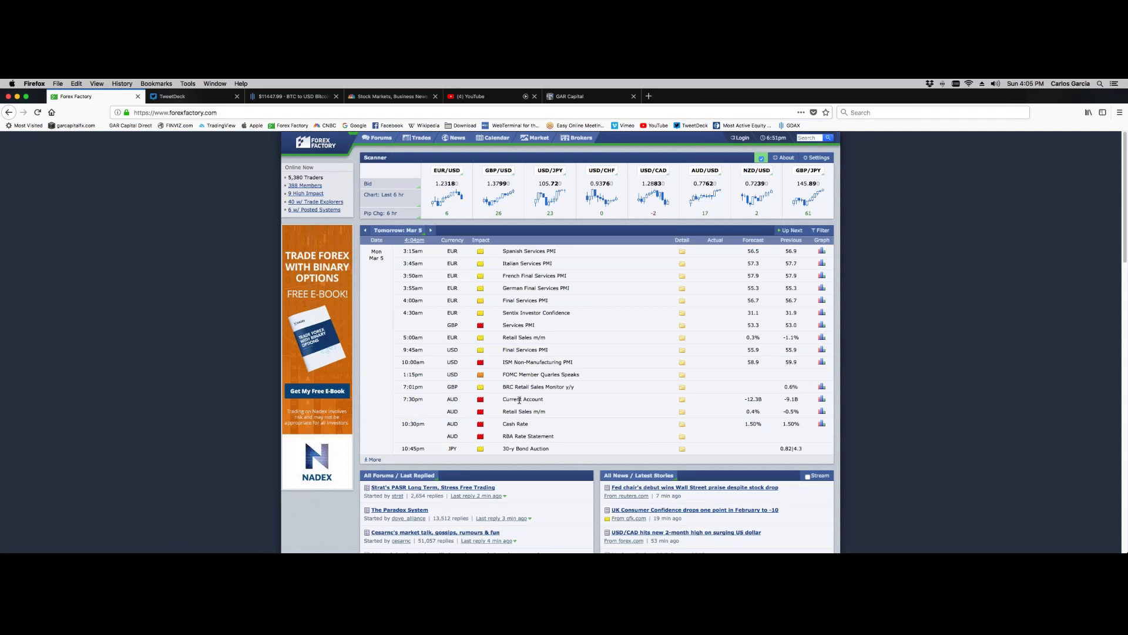
pyautogui.moveTo(503, 422); pyautogui.dragTo(556, 436)
pyautogui.click(529, 436)
pyautogui.click(573, 436)
pyautogui.moveTo(535, 410); pyautogui.dragTo(503, 400)
pyautogui.click(503, 400)
pyautogui.moveTo(502, 362); pyautogui.dragTo(573, 362)
pyautogui.click(573, 362)
# Step: Show the March 6 calendar and examine the RBA governor's speech and the Australian GDP release
pyautogui.click(430, 231)
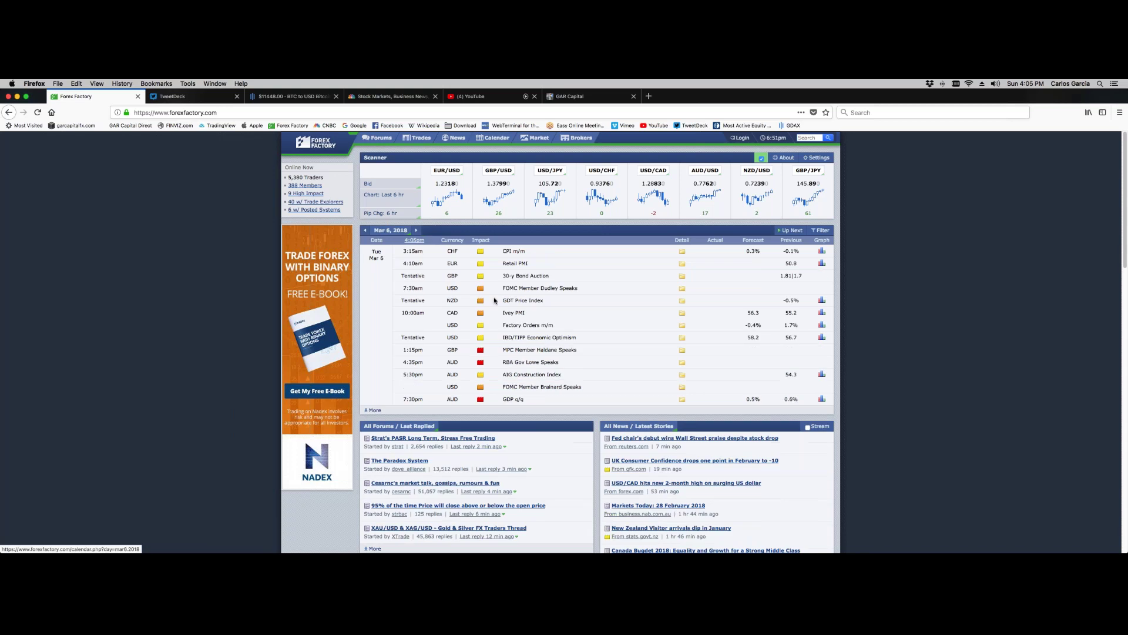
pyautogui.moveTo(506, 362); pyautogui.dragTo(567, 364)
pyautogui.click(557, 362)
pyautogui.click(569, 365)
pyautogui.moveTo(524, 399); pyautogui.dragTo(501, 399)
pyautogui.click(503, 398)
# Step: Show the March 7 calendar and examine the ADP employment, Canadian trade balance, overnight rate and crude oil inventories events
pyautogui.click(416, 230)
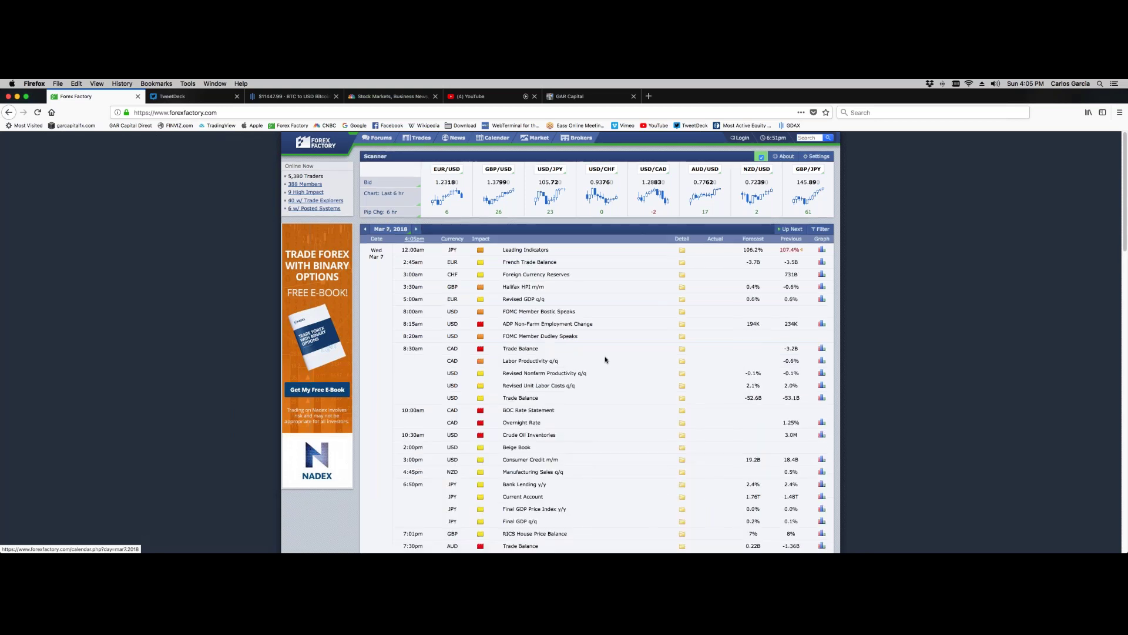
pyautogui.scroll(-5, 604, 355)
pyautogui.scroll(5, 604, 355)
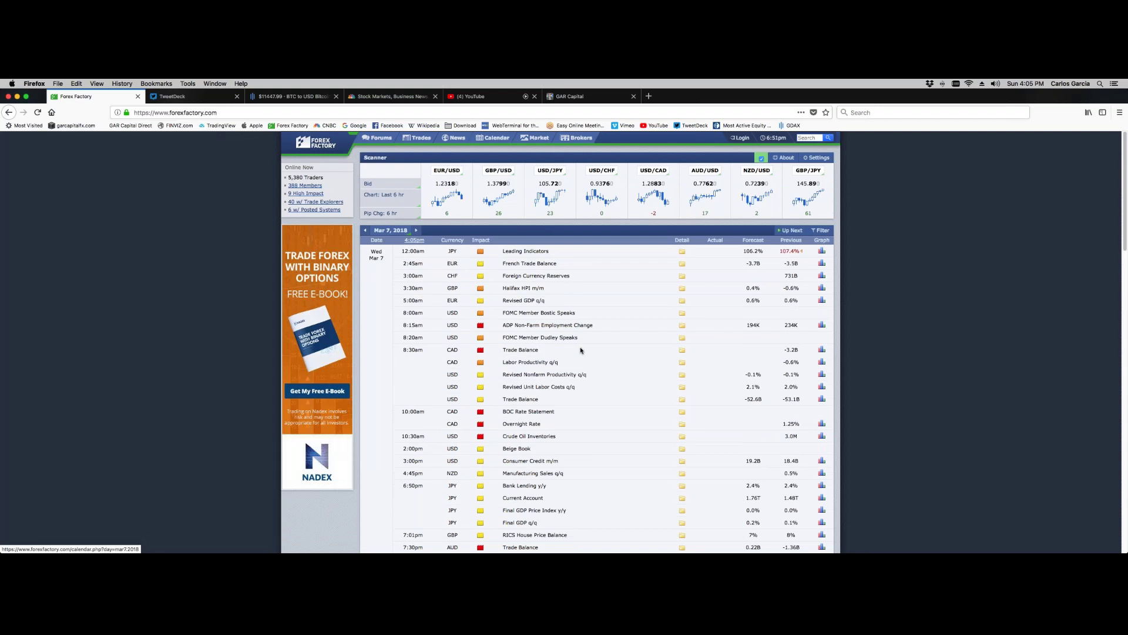
pyautogui.moveTo(588, 323); pyautogui.dragTo(502, 325)
pyautogui.click(502, 325)
pyautogui.moveTo(557, 354); pyautogui.dragTo(503, 349)
pyautogui.scroll(-3, 550, 288)
pyautogui.click(550, 288)
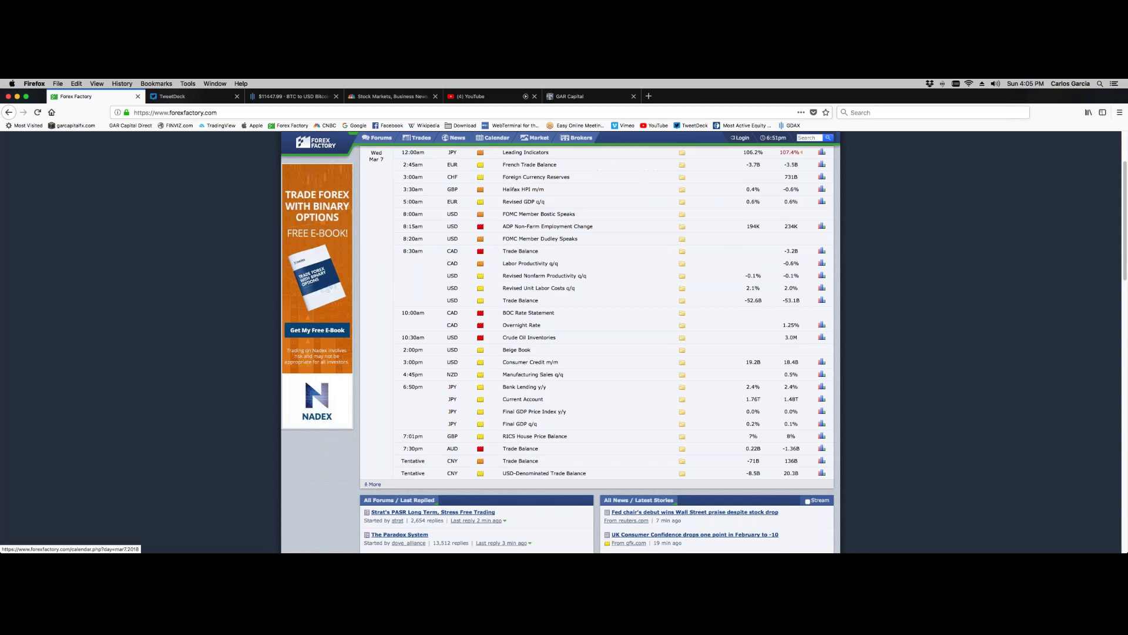
pyautogui.moveTo(503, 324)
pyautogui.mouseDown()
pyautogui.moveTo(563, 340)
pyautogui.moveTo(517, 335)
pyautogui.mouseUp()
pyautogui.click(569, 331)
pyautogui.scroll(3, 569, 330)
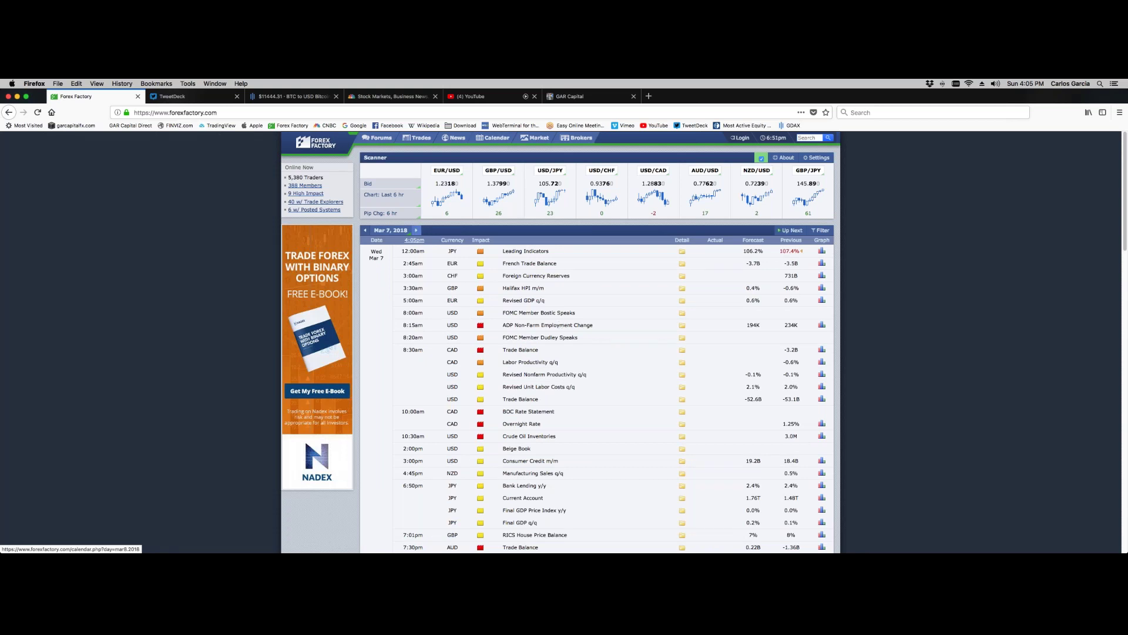
# Step: Show the March 8 calendar, extend it through March 15, and review the March 9 events
pyautogui.click(417, 230)
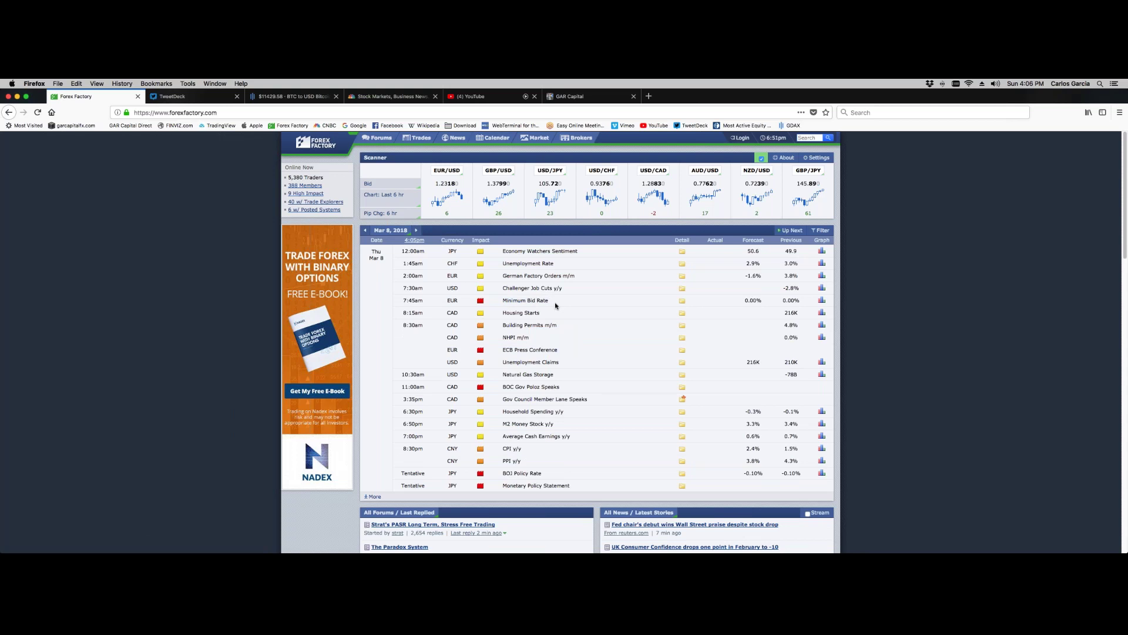
pyautogui.click(575, 496)
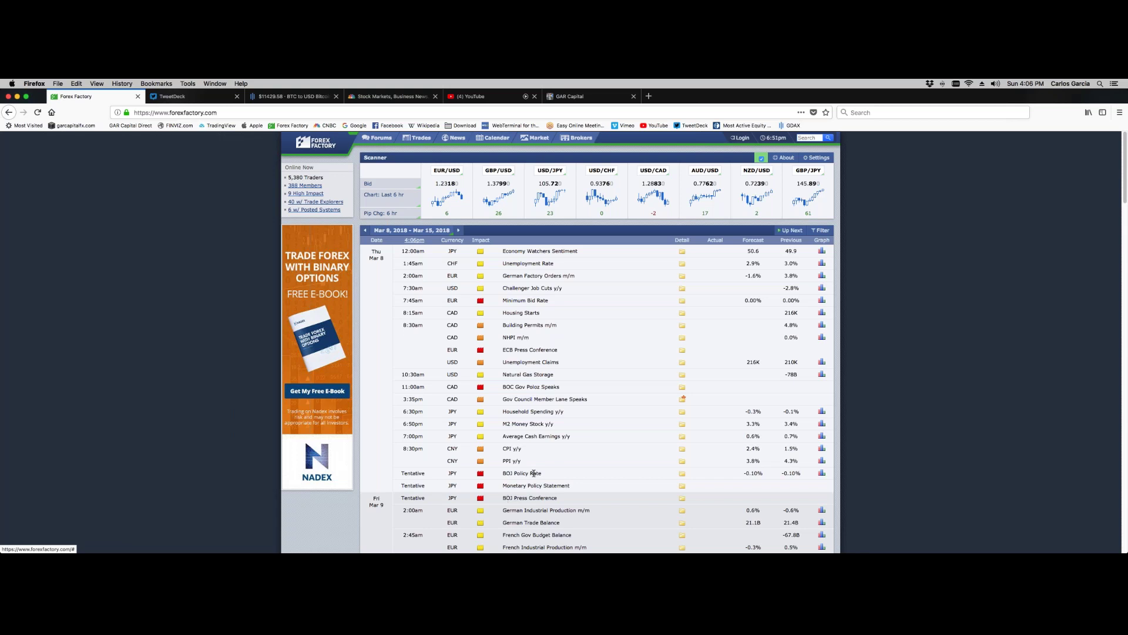
pyautogui.scroll(-4, 535, 472)
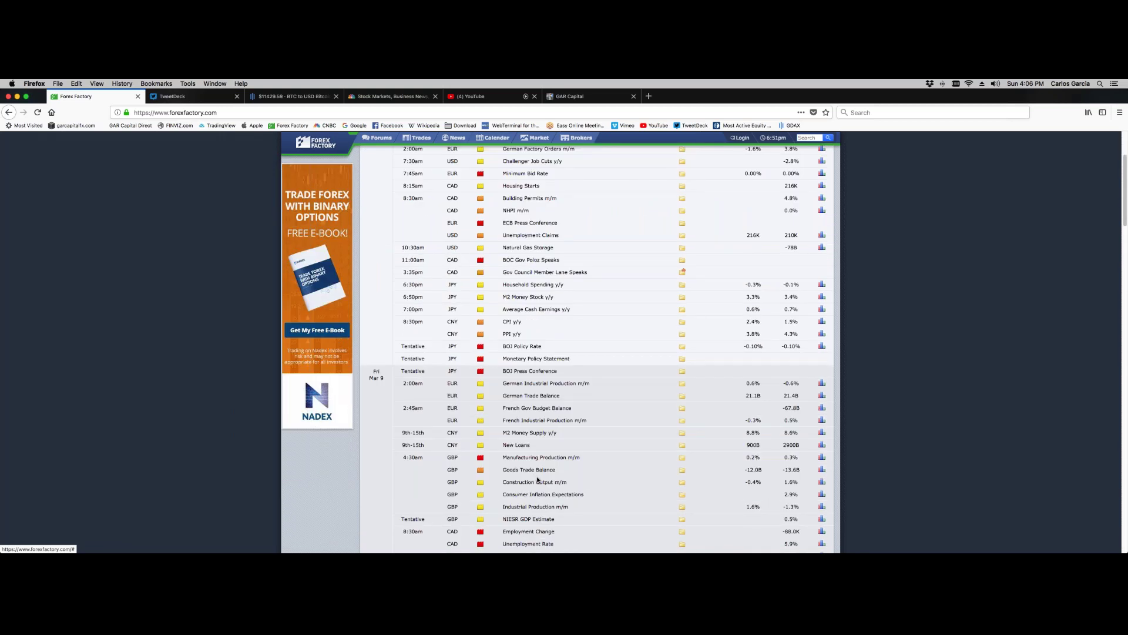
pyautogui.scroll(-4, 536, 478)
pyautogui.scroll(2, 538, 495)
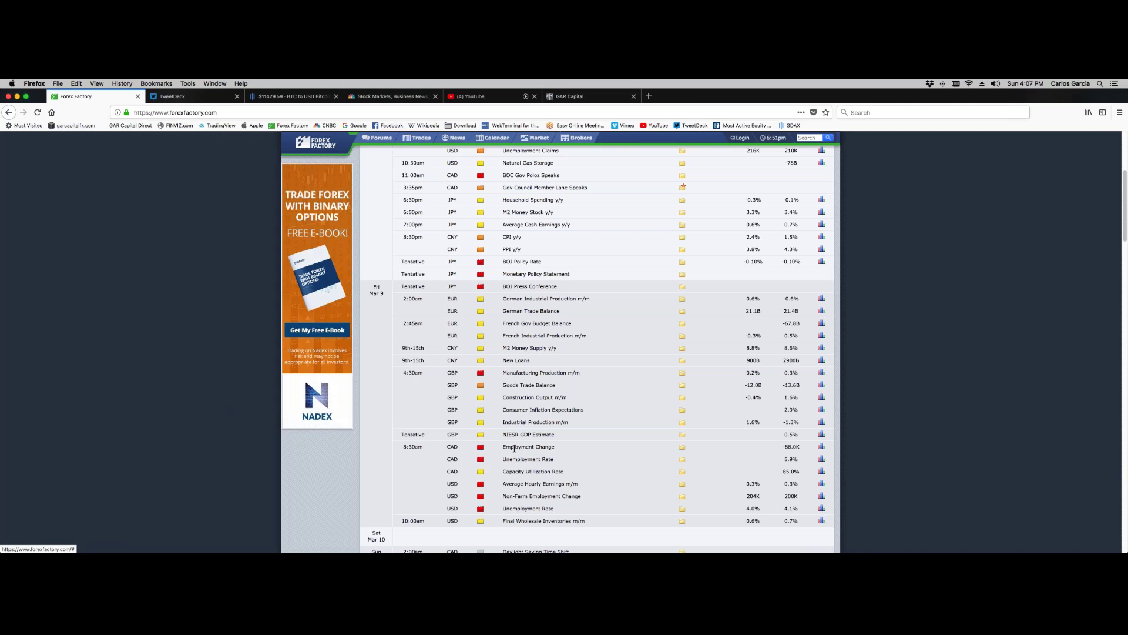
pyautogui.scroll(-5, 514, 447)
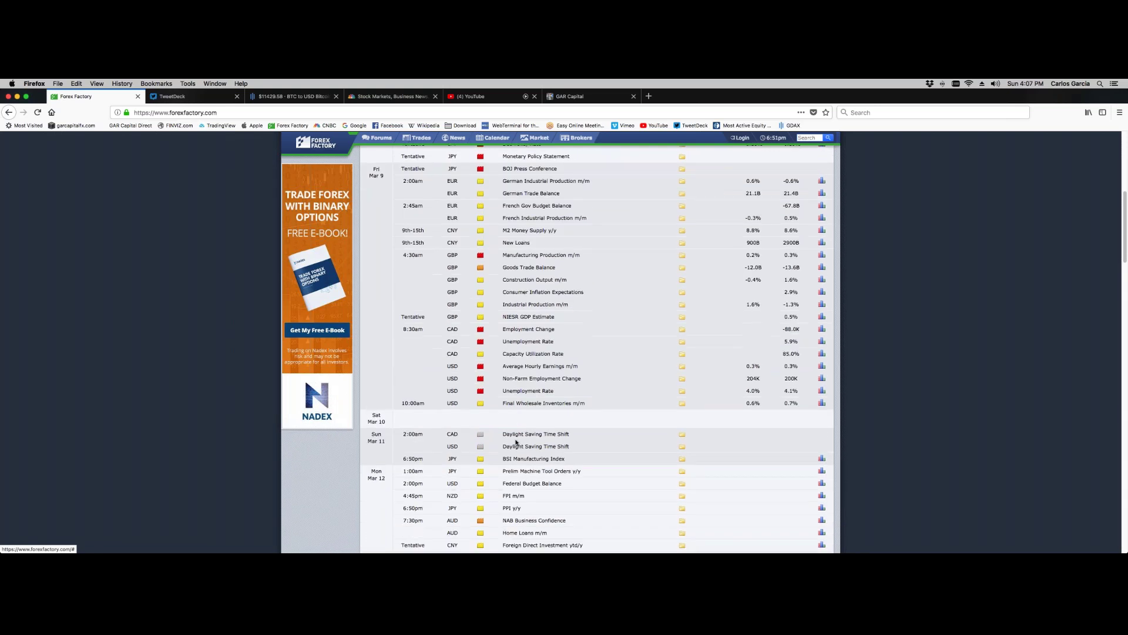
# Step: Finish with the Forex Factory calendar, return to the CNBC home page and skim its headlines and market movers
pyautogui.scroll(15, 516, 442)
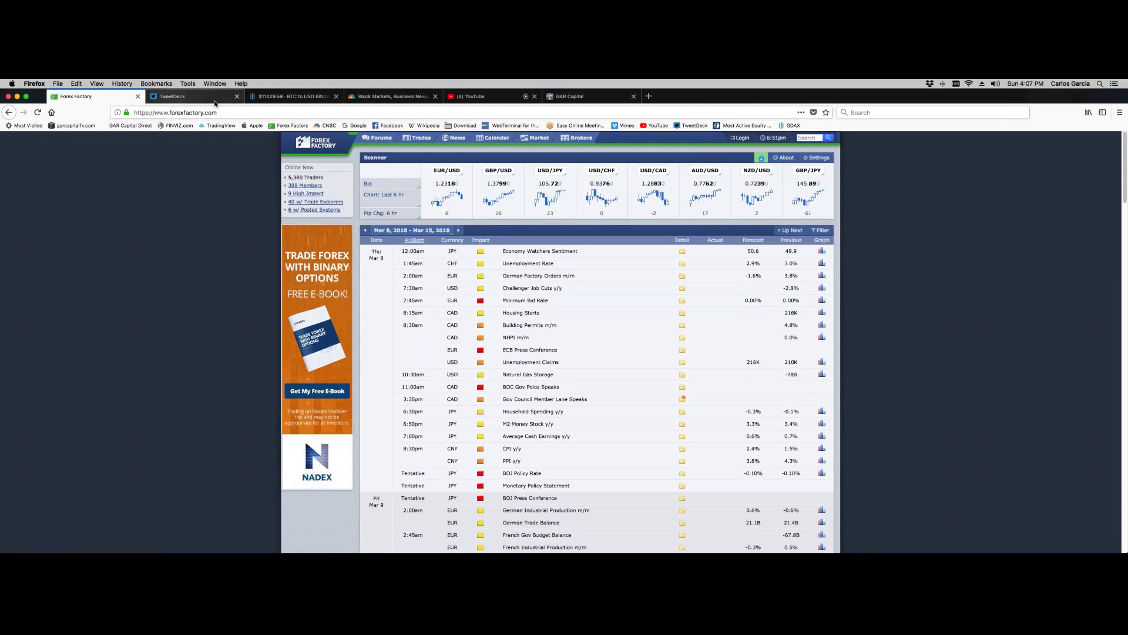
pyautogui.click(383, 97)
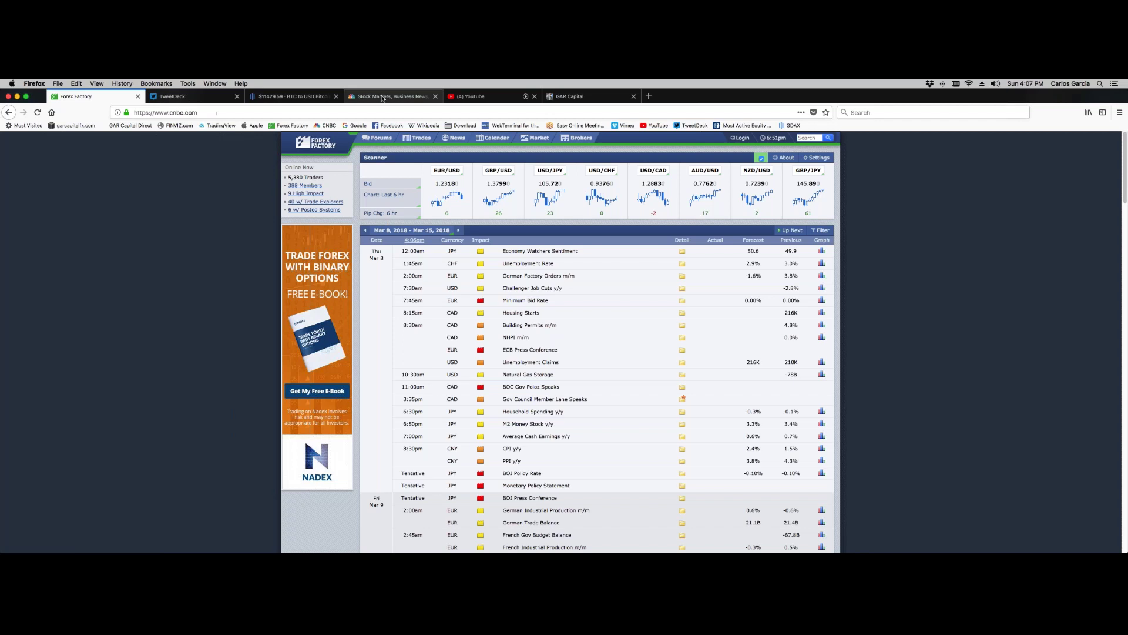
pyautogui.scroll(-3, 564, 341)
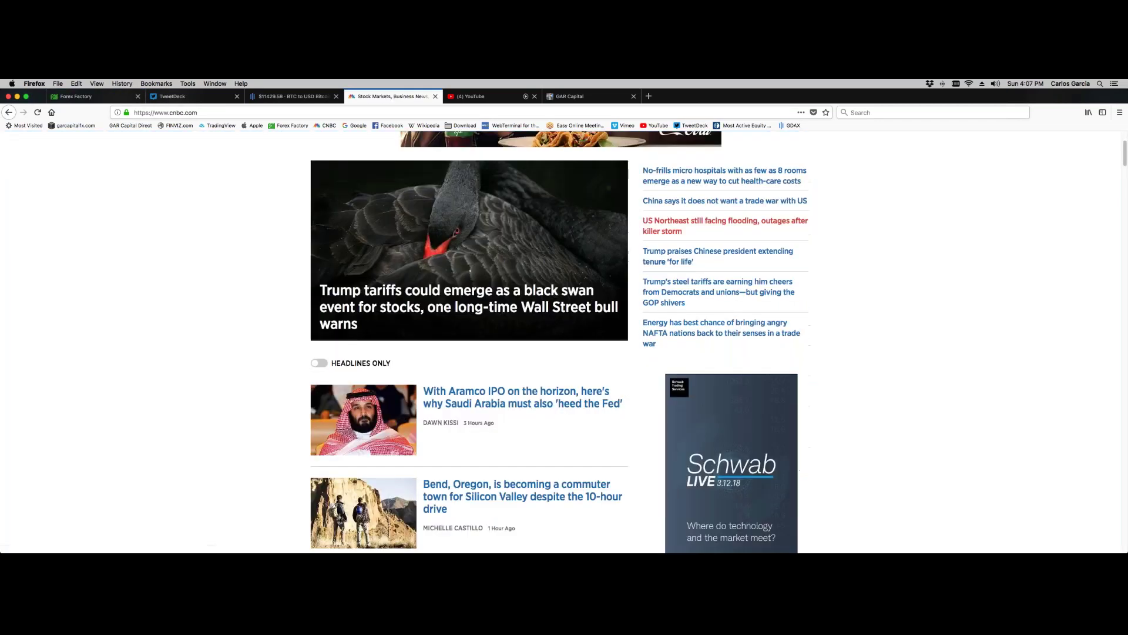
pyautogui.scroll(-6, 564, 341)
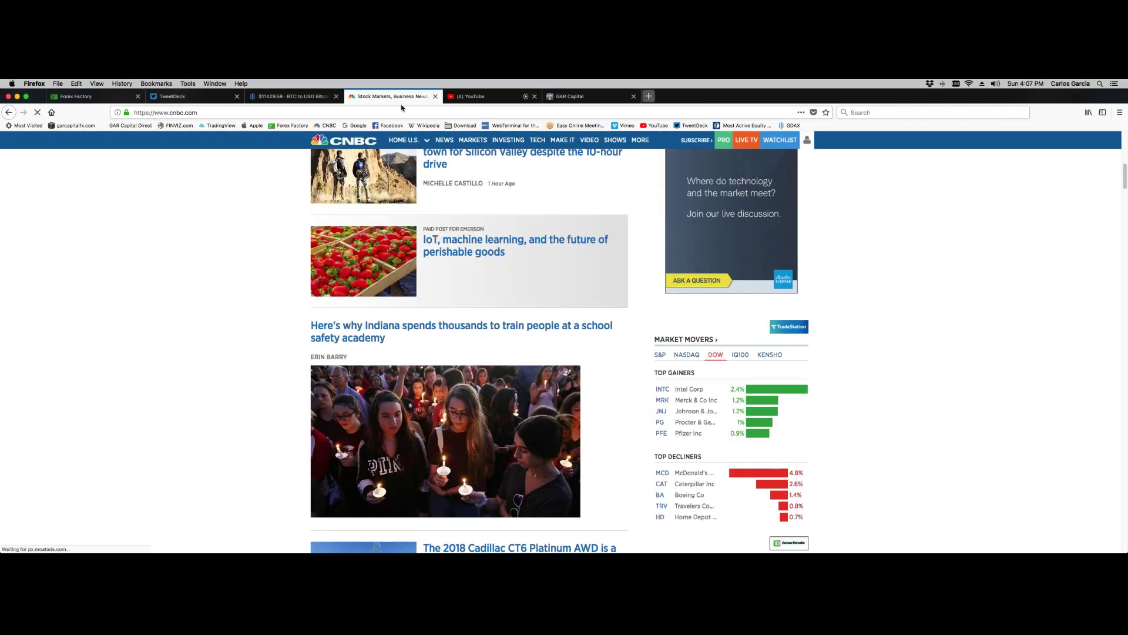
# Step: Search the web for "earnings whispers" in a new tab and open the site's earnings calendar
pyautogui.press('super+t')
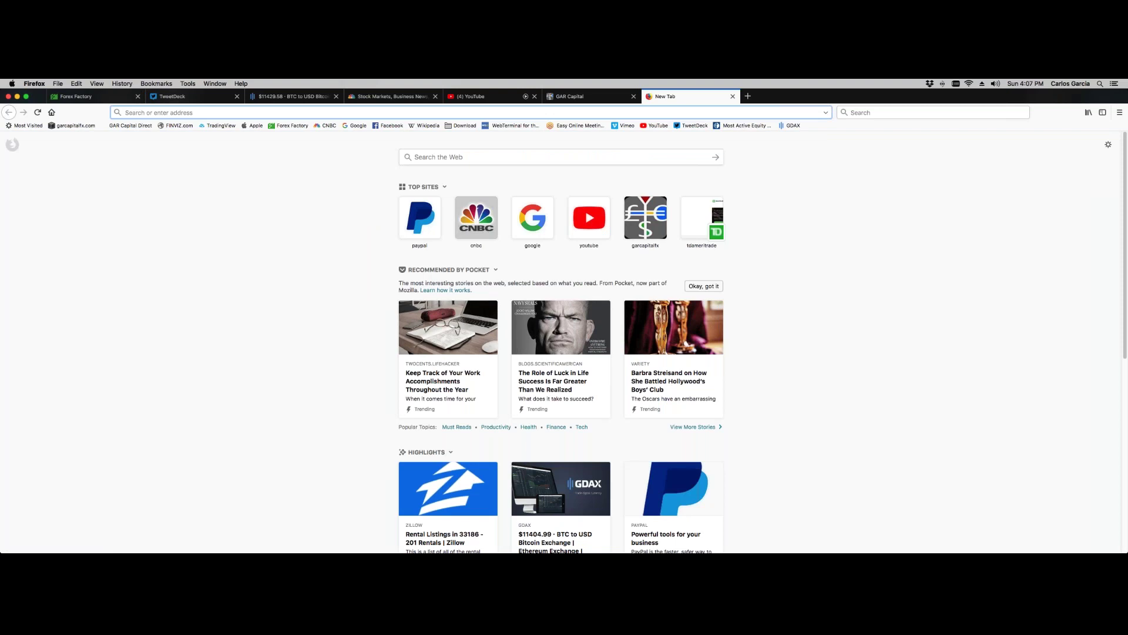
pyautogui.write('earnings wh')
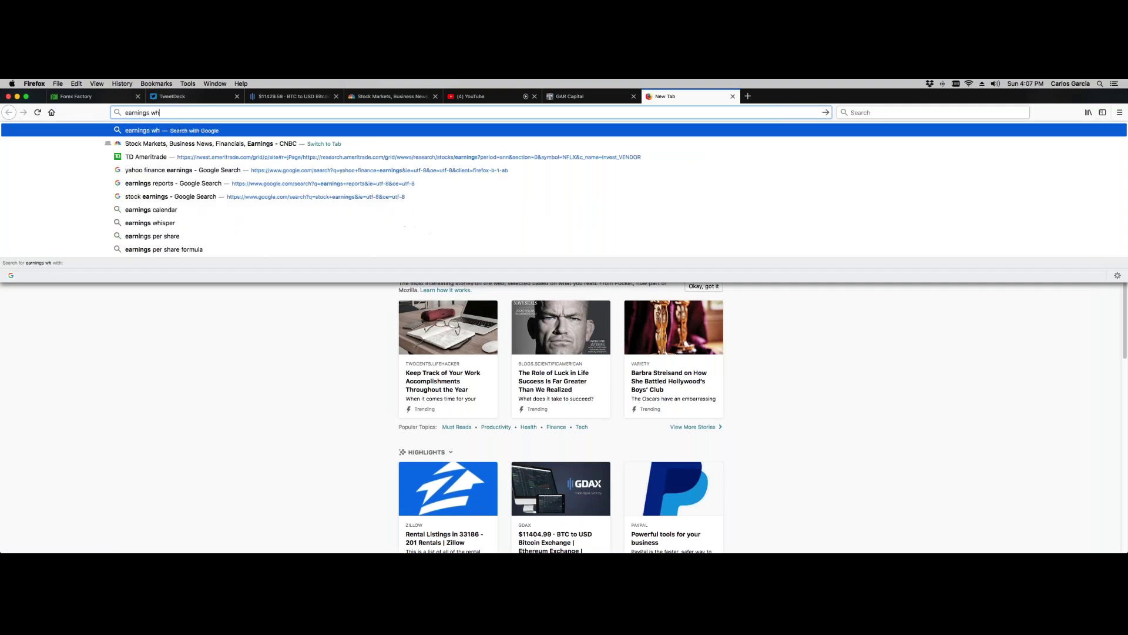
pyautogui.write('ispers')
pyautogui.press('Return')
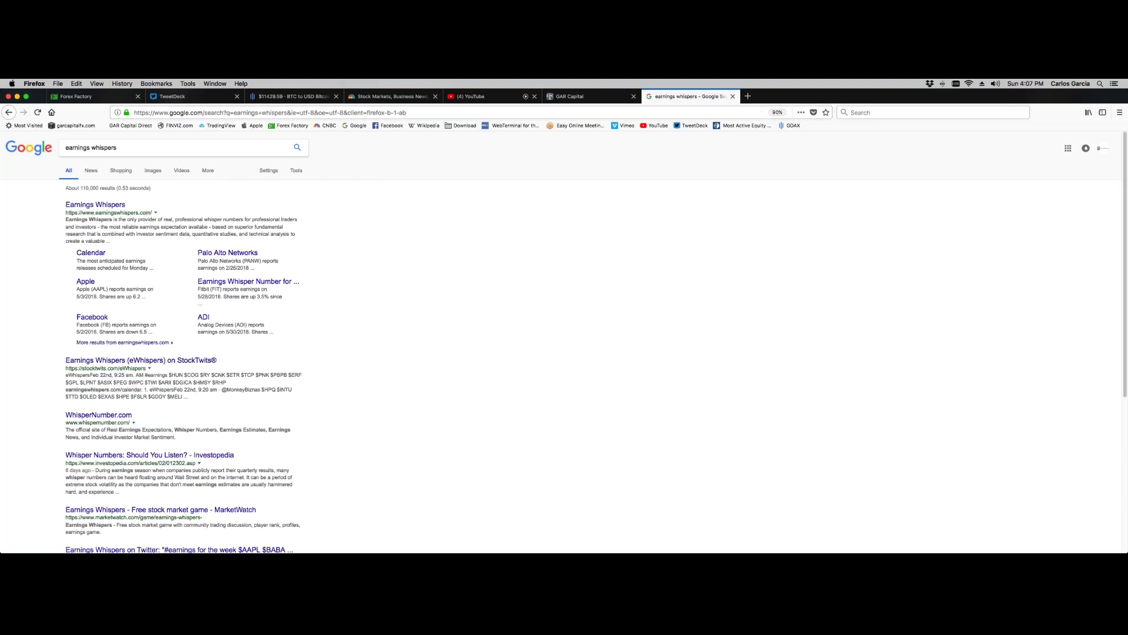
pyautogui.click(91, 253)
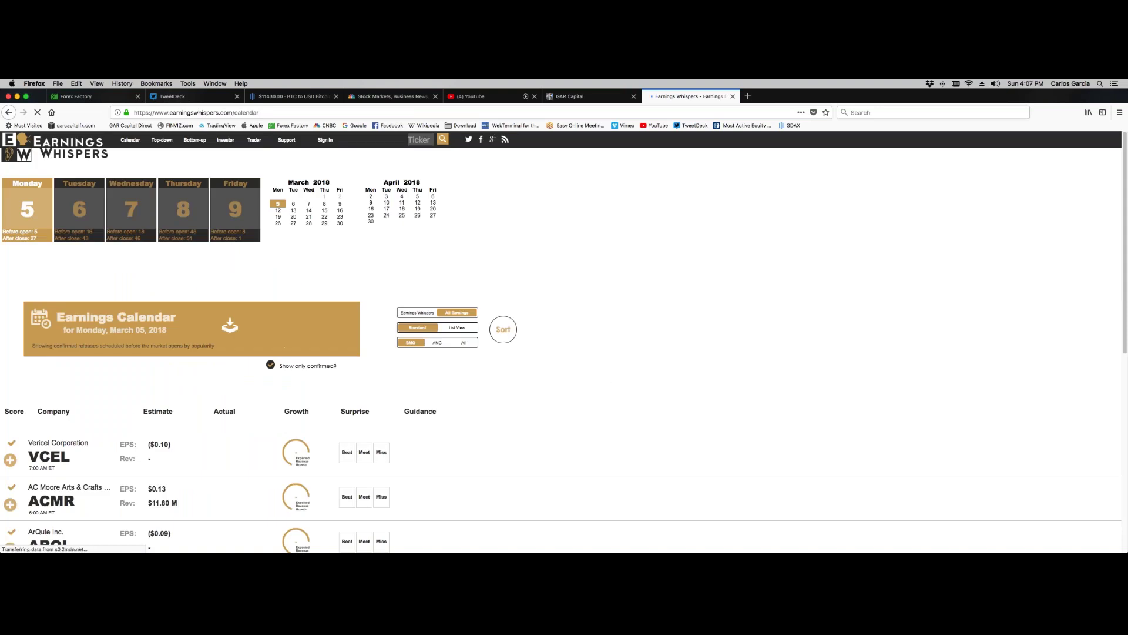
# Step: Review the companies reporting before the open on Monday, March 5, in the earnings calendar
pyautogui.scroll(-3, 565, 321)
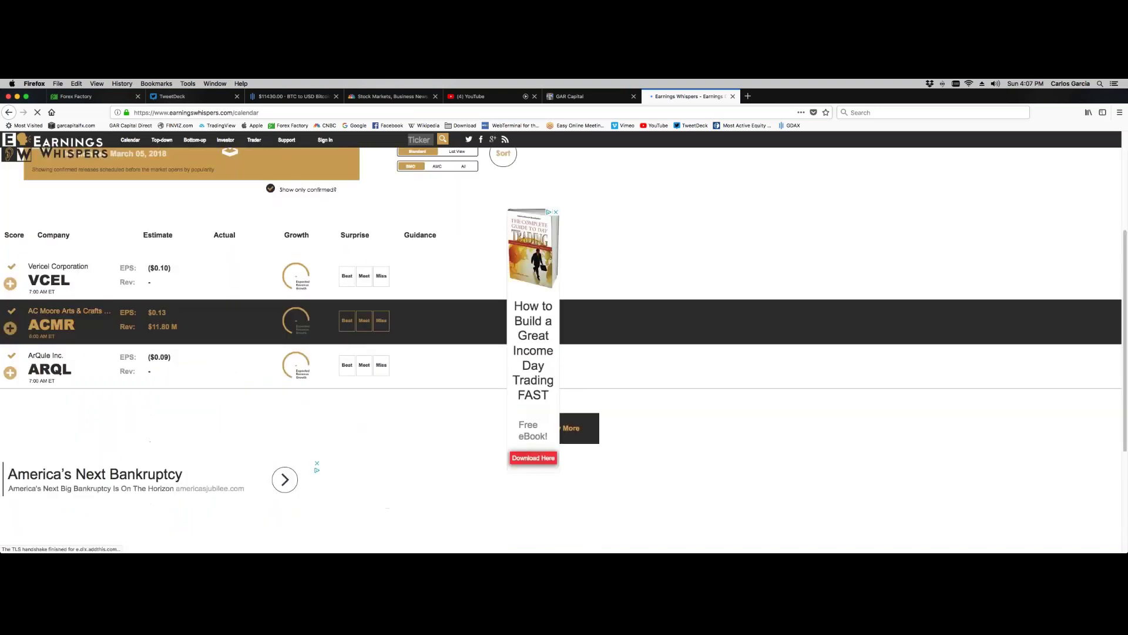
pyautogui.scroll(2, 564, 350)
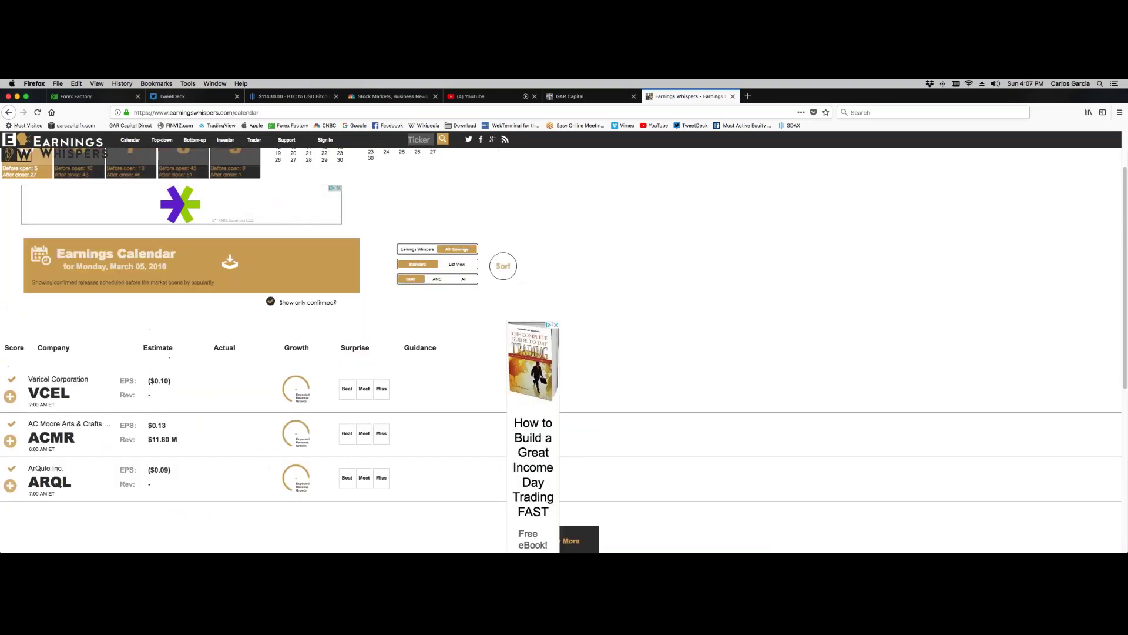
pyautogui.scroll(2, 564, 349)
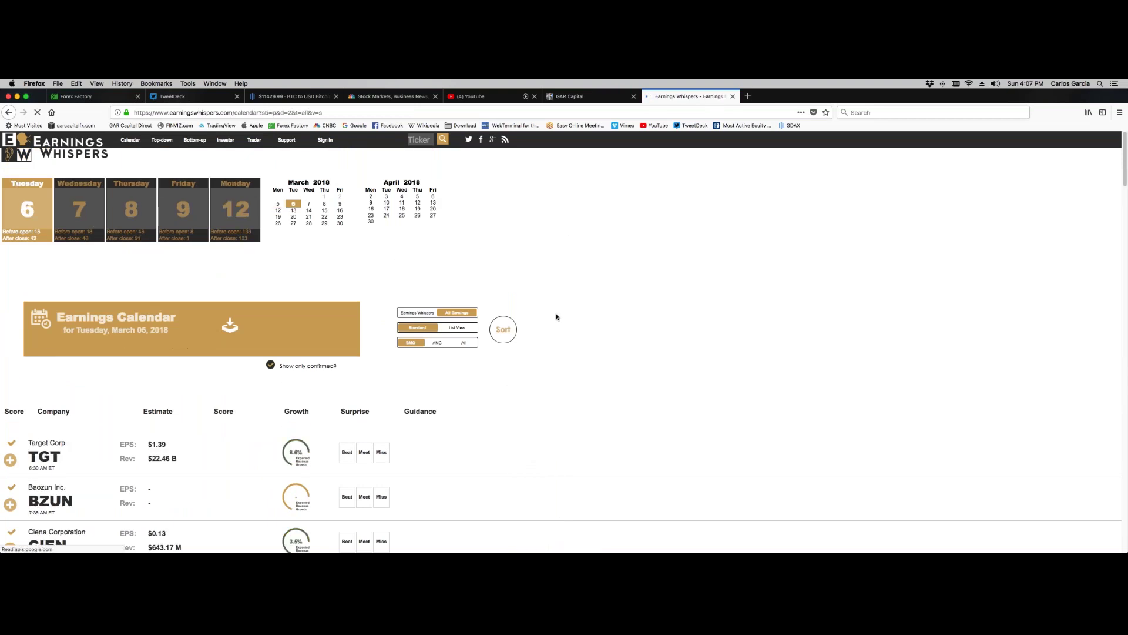
# Step: Review the Tuesday, March 6 earnings list from Target down, loading the additional companies as well
pyautogui.scroll(-3, 338, 376)
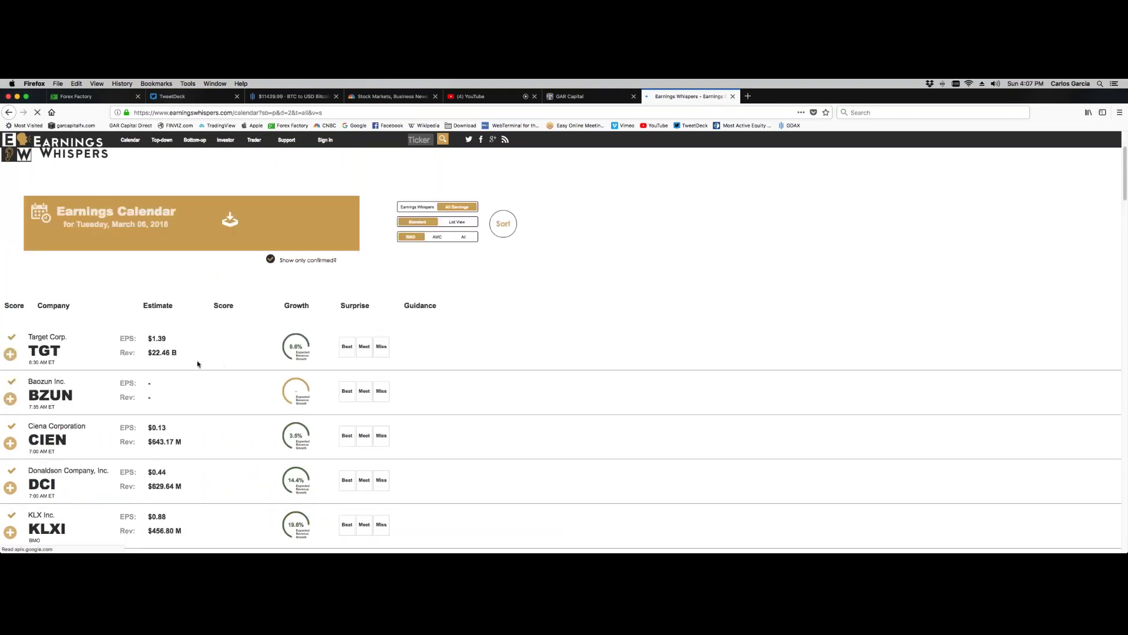
pyautogui.scroll(-2, 197, 364)
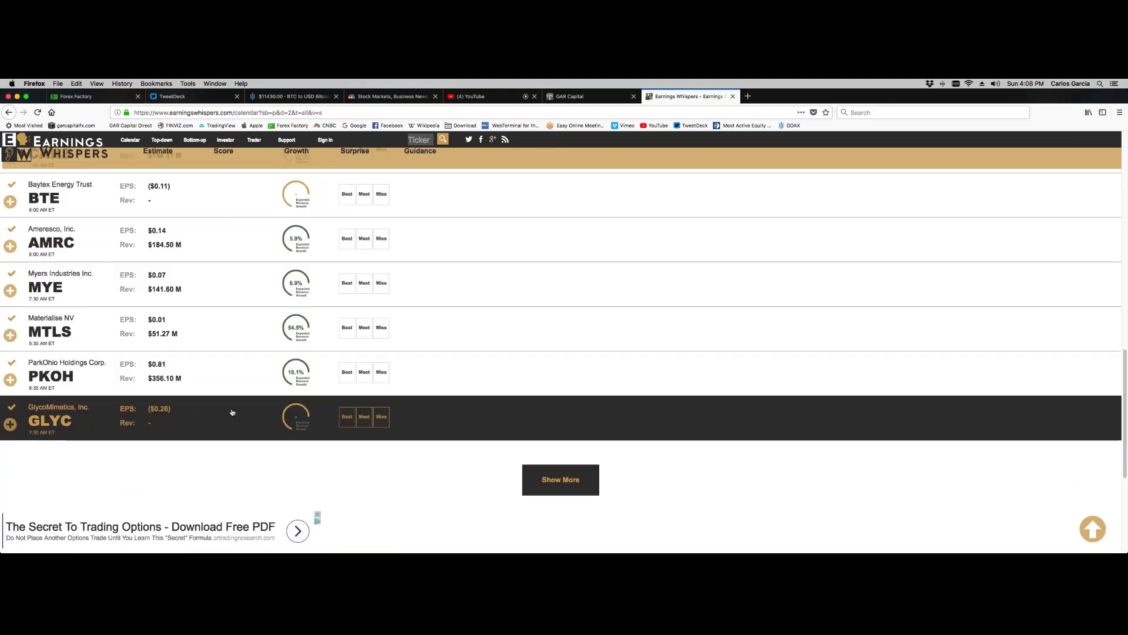
pyautogui.scroll(3, 573, 529)
pyautogui.scroll(-3, 573, 529)
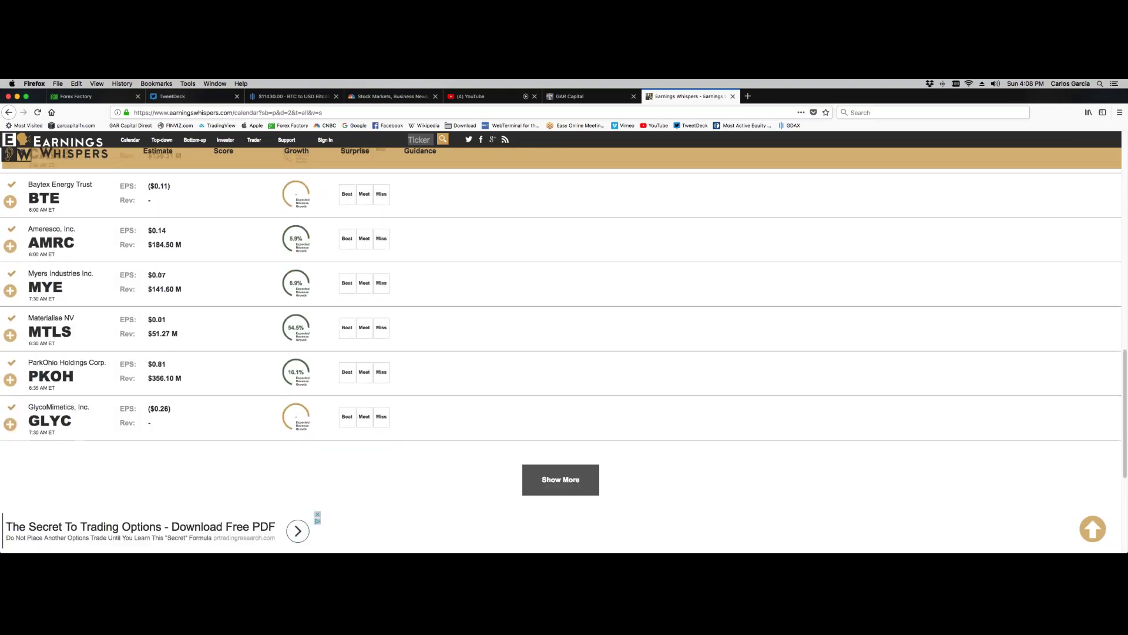
pyautogui.click(561, 478)
pyautogui.scroll(-3, 561, 478)
pyautogui.scroll(-5, 562, 420)
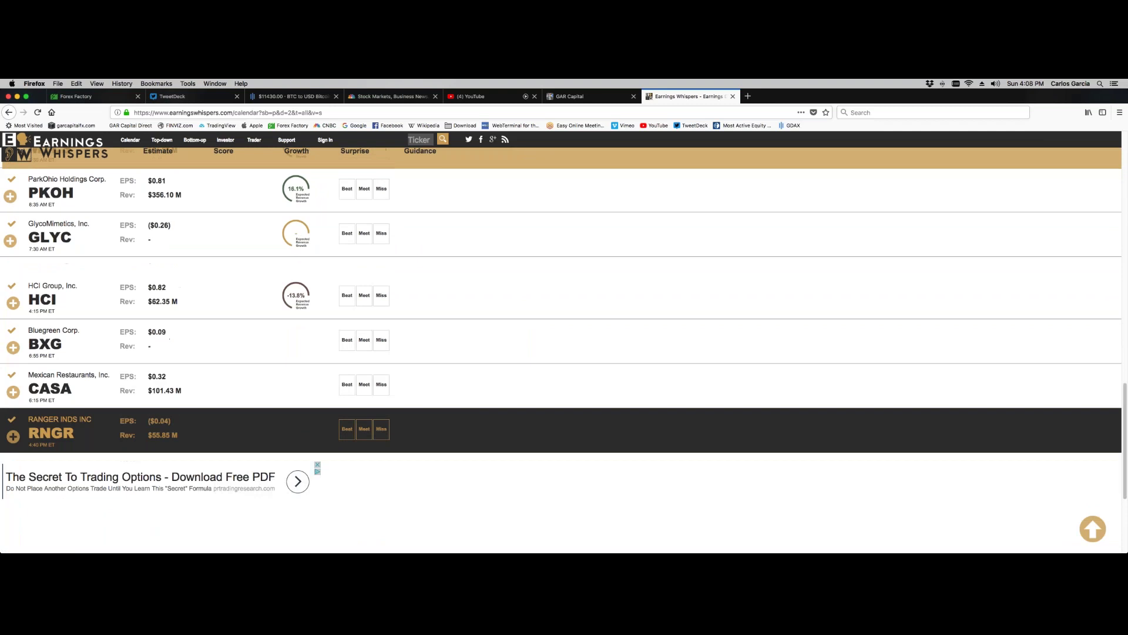
pyautogui.scroll(20, 313, 438)
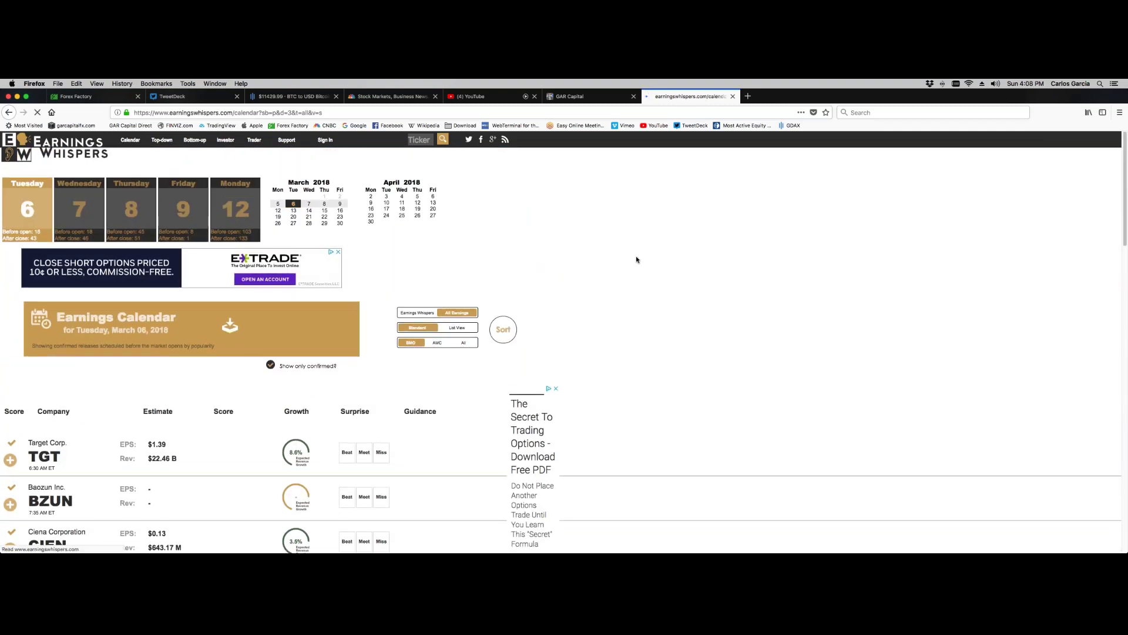
# Step: Review the Wednesday, March 7 earnings list, including Dollar Tree and Abercrombie & Fitch, and load its additional companies
pyautogui.scroll(-3, 639, 370)
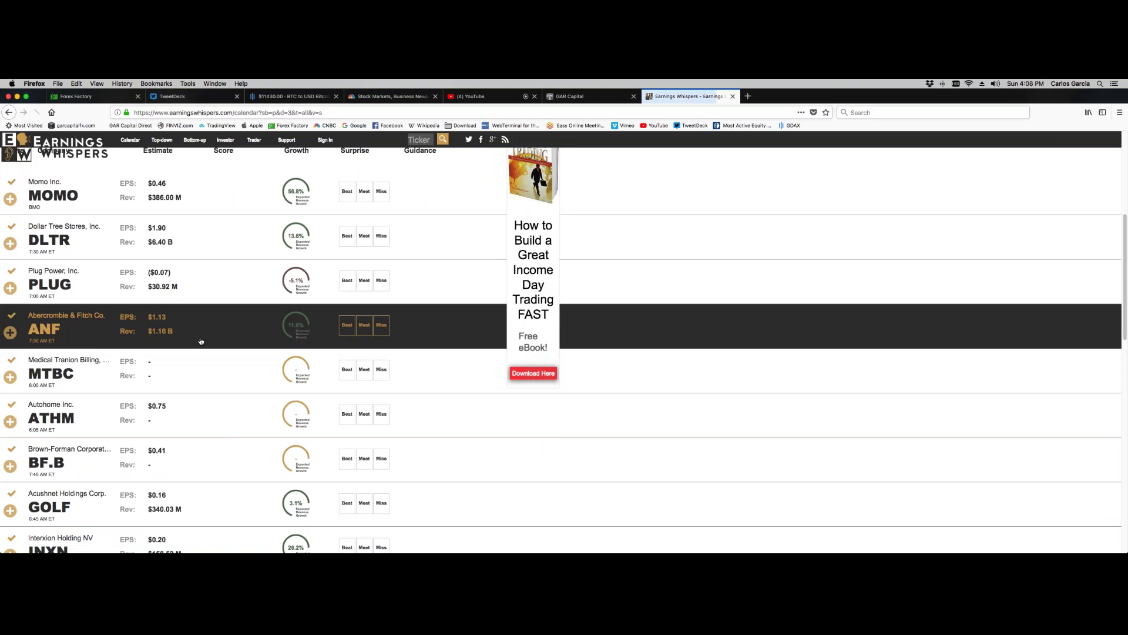
pyautogui.scroll(-3, 201, 341)
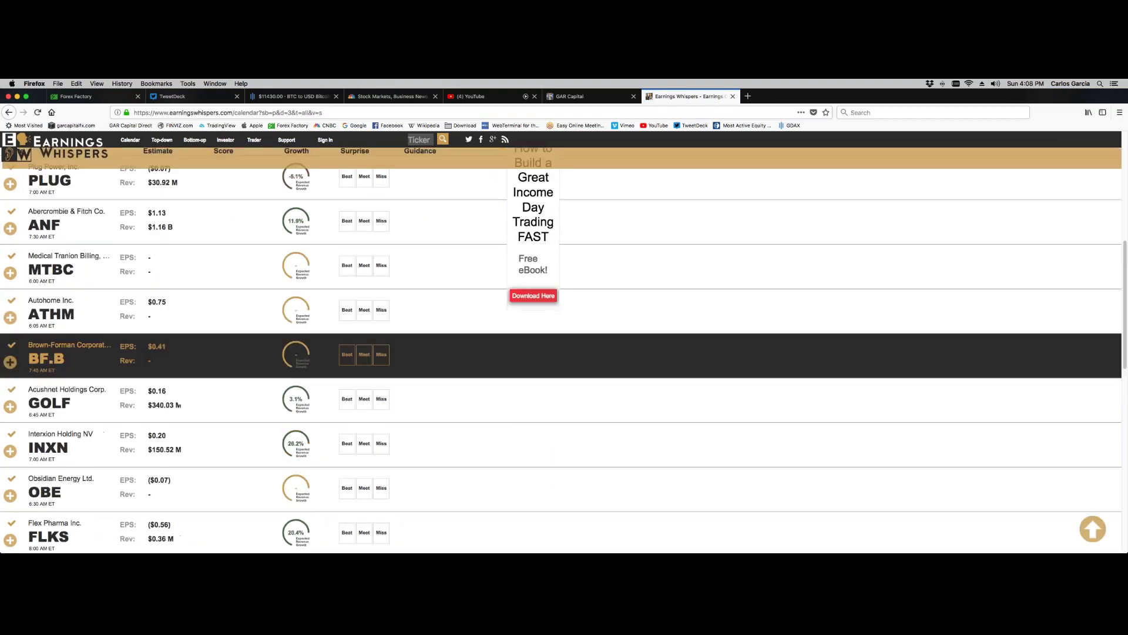
pyautogui.scroll(-7, 200, 329)
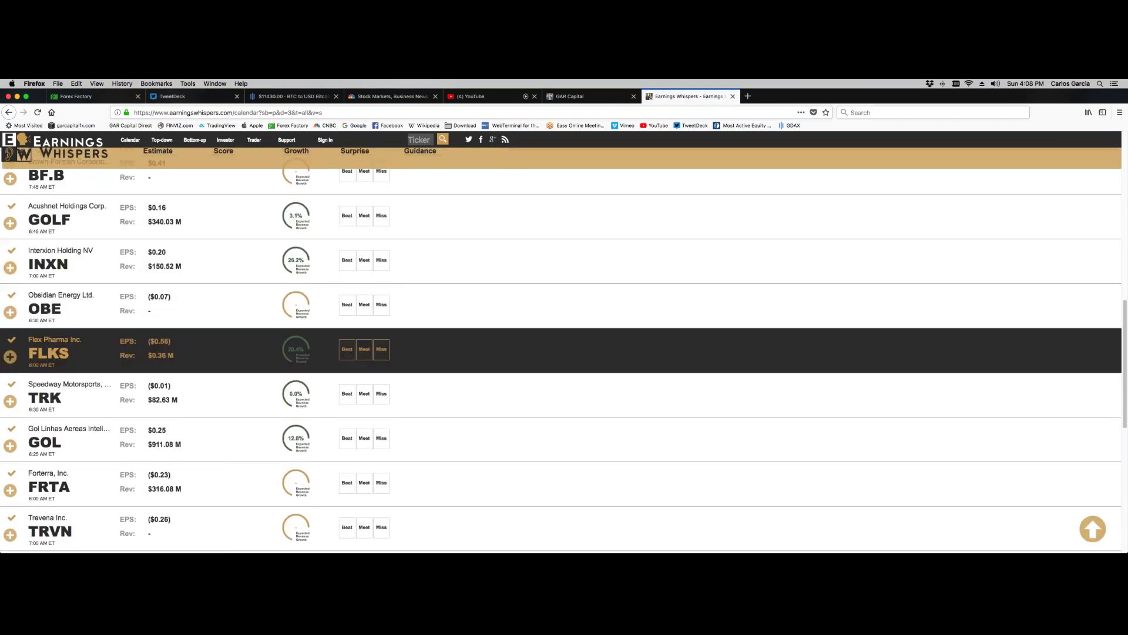
pyautogui.scroll(-6, 200, 293)
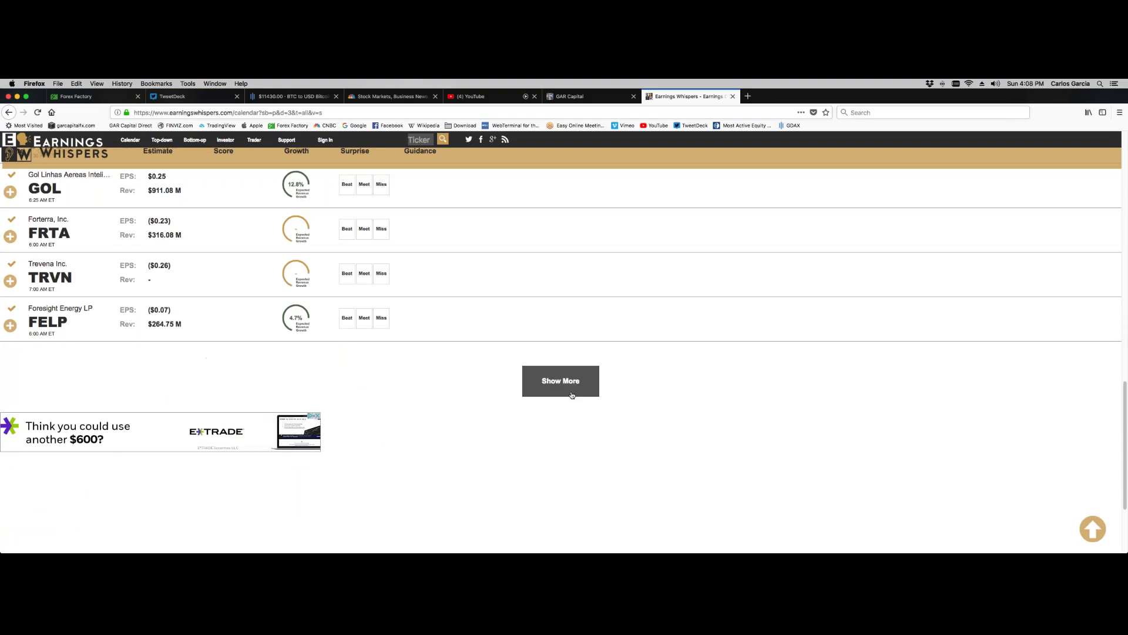
pyautogui.click(561, 380)
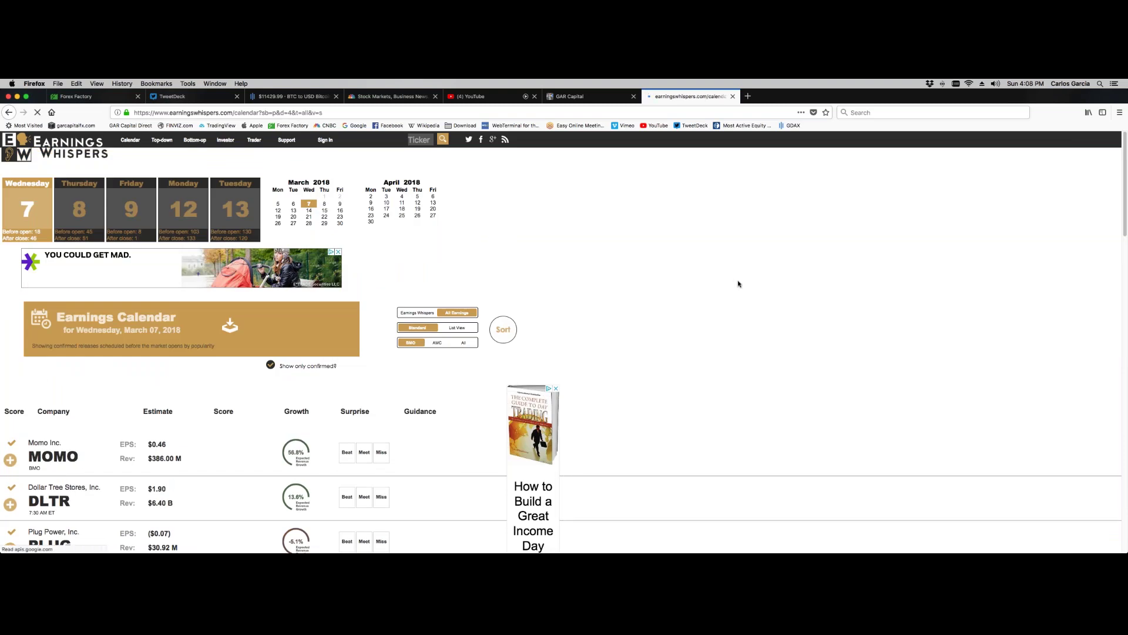
# Step: Examine the full Thursday, March 8 earnings list, from Kroger, Burlington Stores and American Eagle Outfitters down to the smaller companies
pyautogui.scroll(-3, 735, 406)
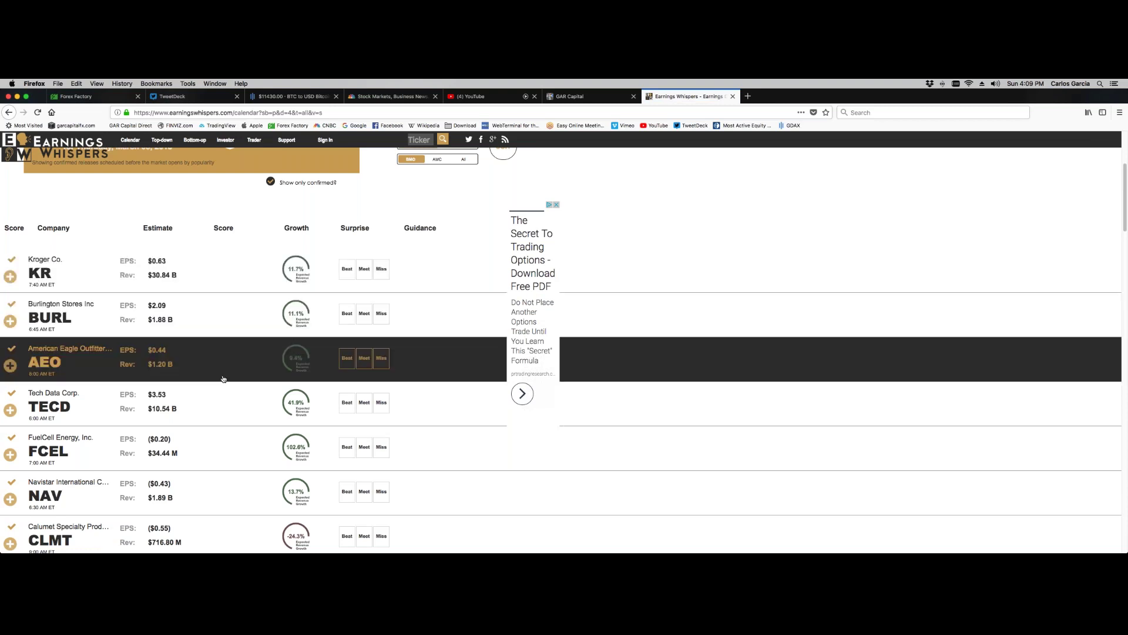
pyautogui.scroll(-2, 223, 364)
pyautogui.scroll(-2, 224, 379)
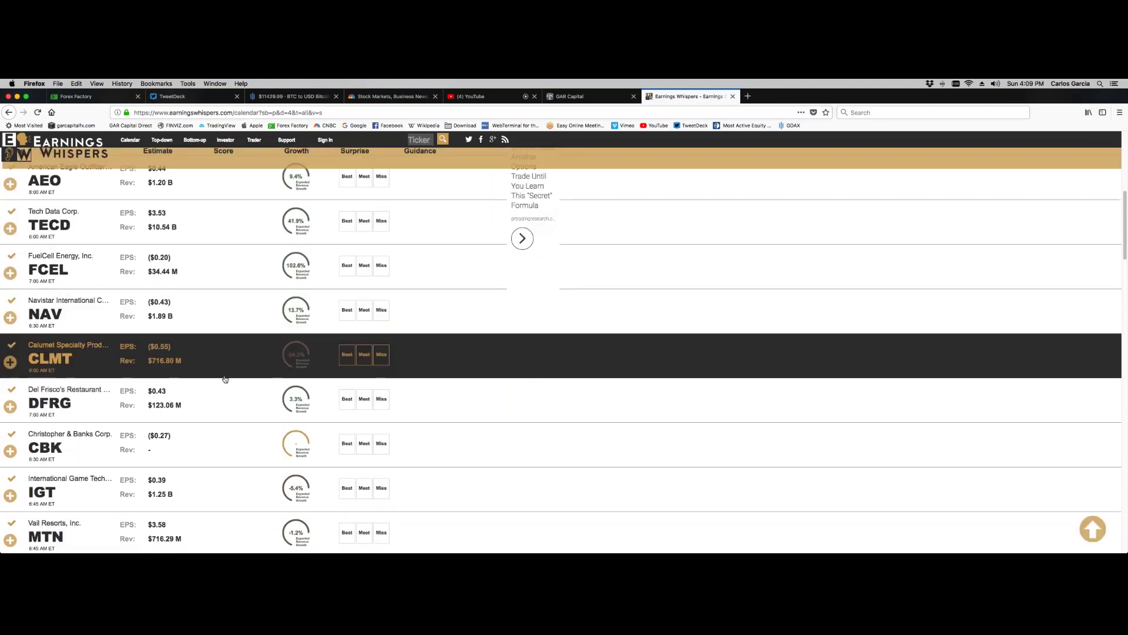
pyautogui.scroll(-2, 225, 379)
pyautogui.scroll(-4, 225, 376)
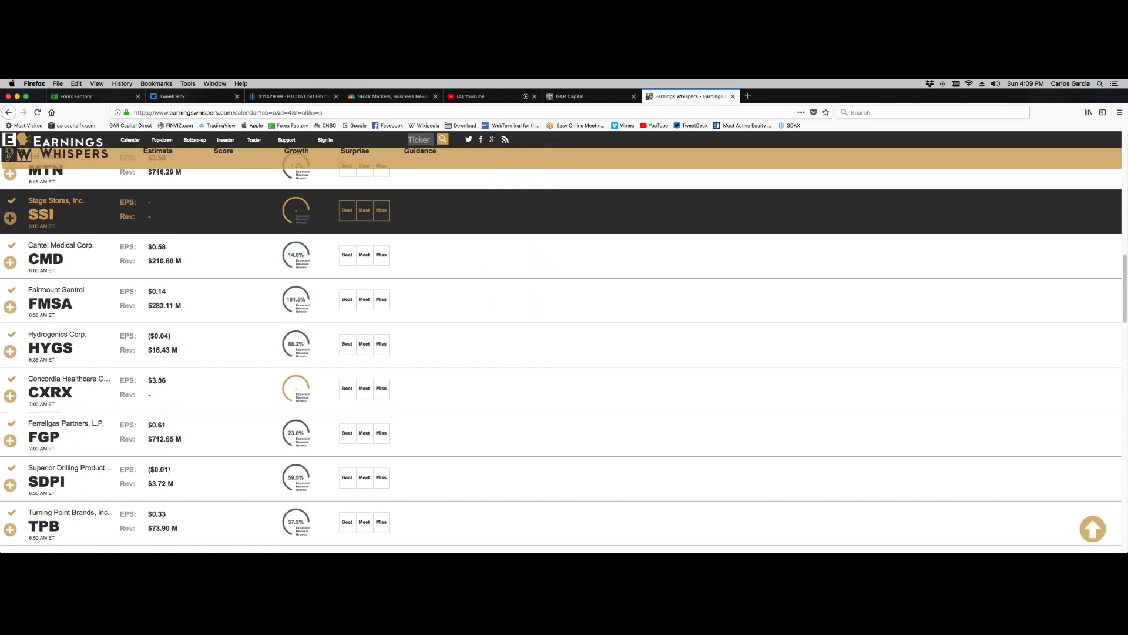
pyautogui.scroll(-4, 227, 377)
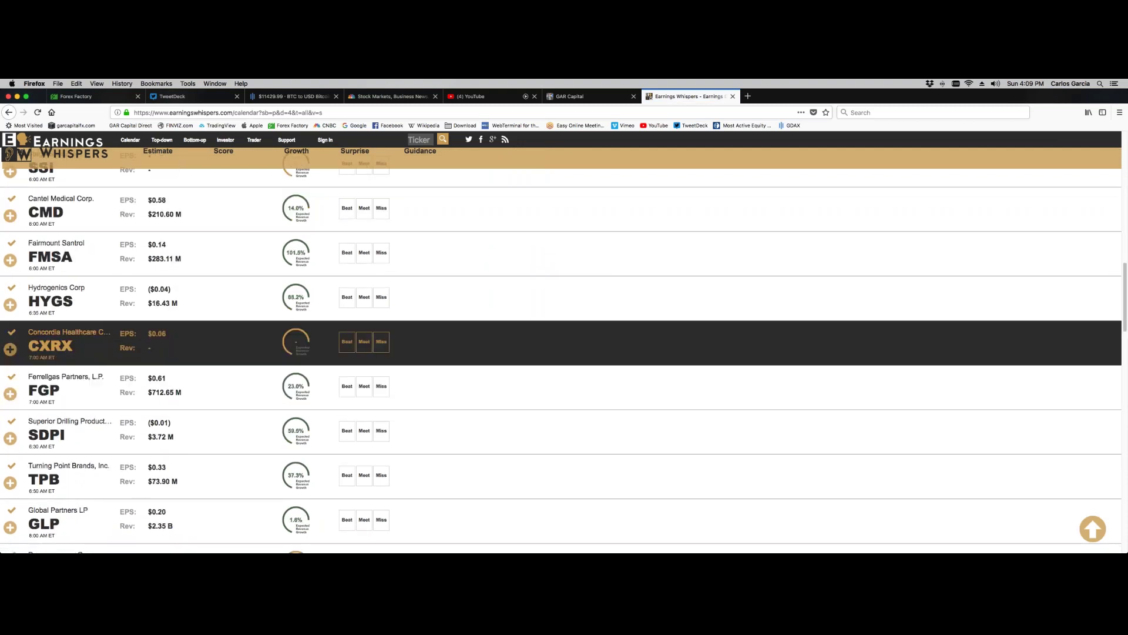
pyautogui.scroll(-3, 226, 377)
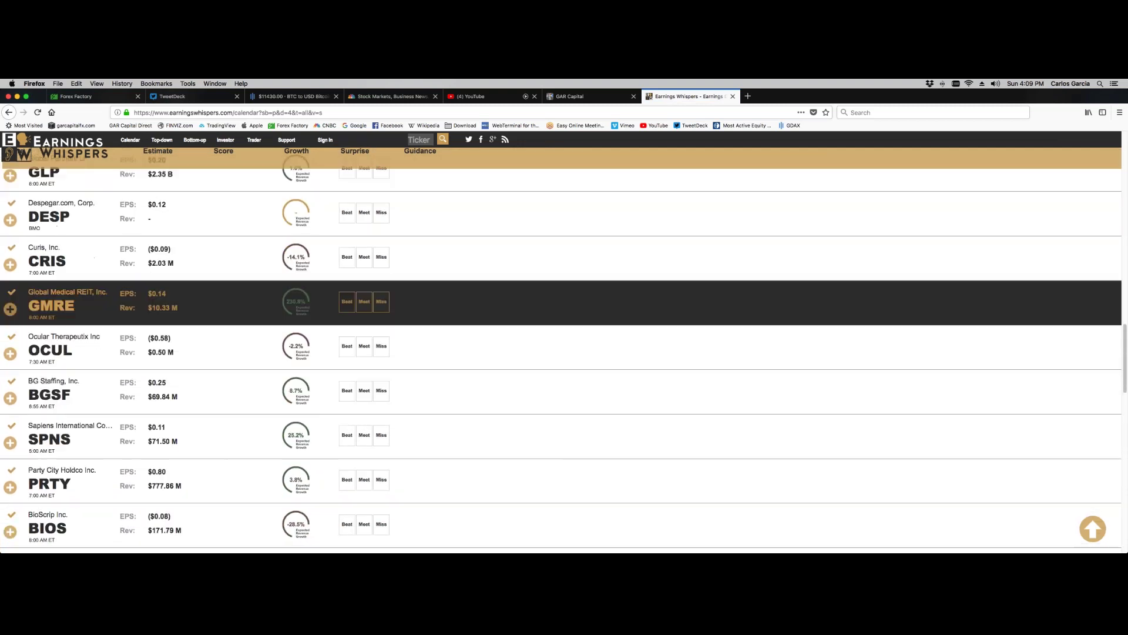
pyautogui.scroll(-2, 226, 377)
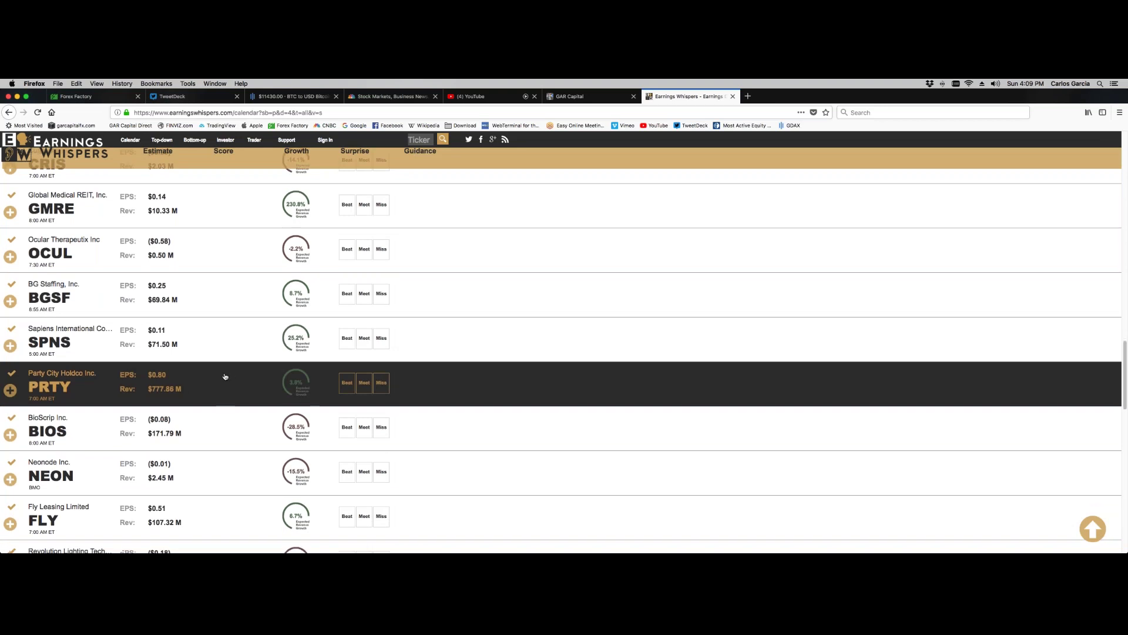
pyautogui.scroll(-3, 226, 376)
pyautogui.scroll(-8, 226, 376)
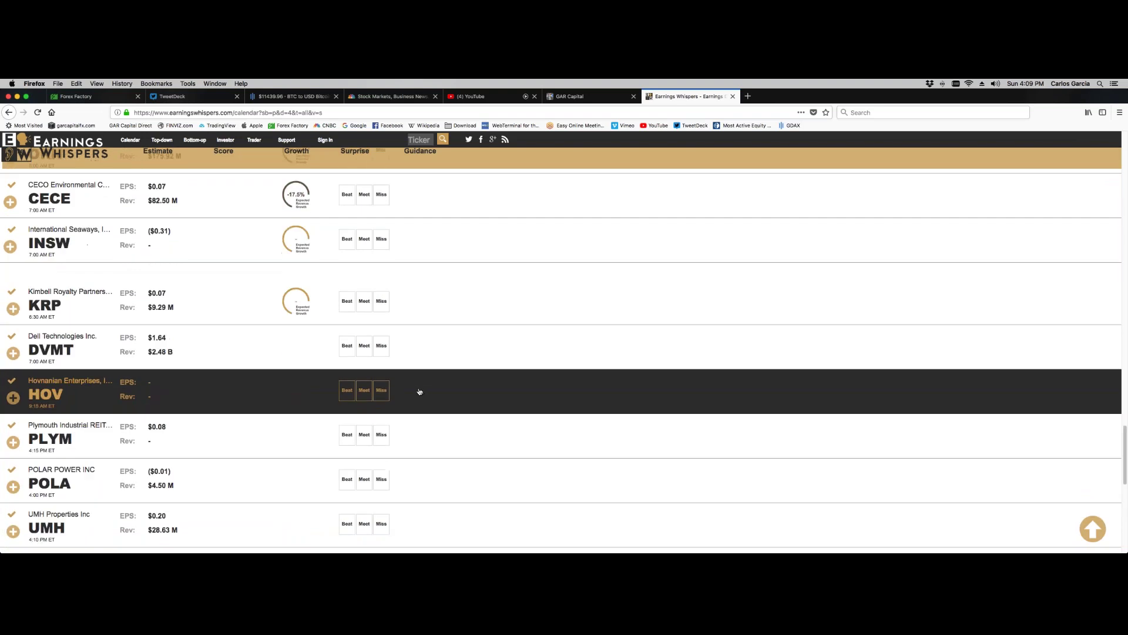
# Step: Review the Friday, March 9 earnings list, close the earnings calendar and return to the top of the CNBC home page
pyautogui.scroll(-6, 419, 391)
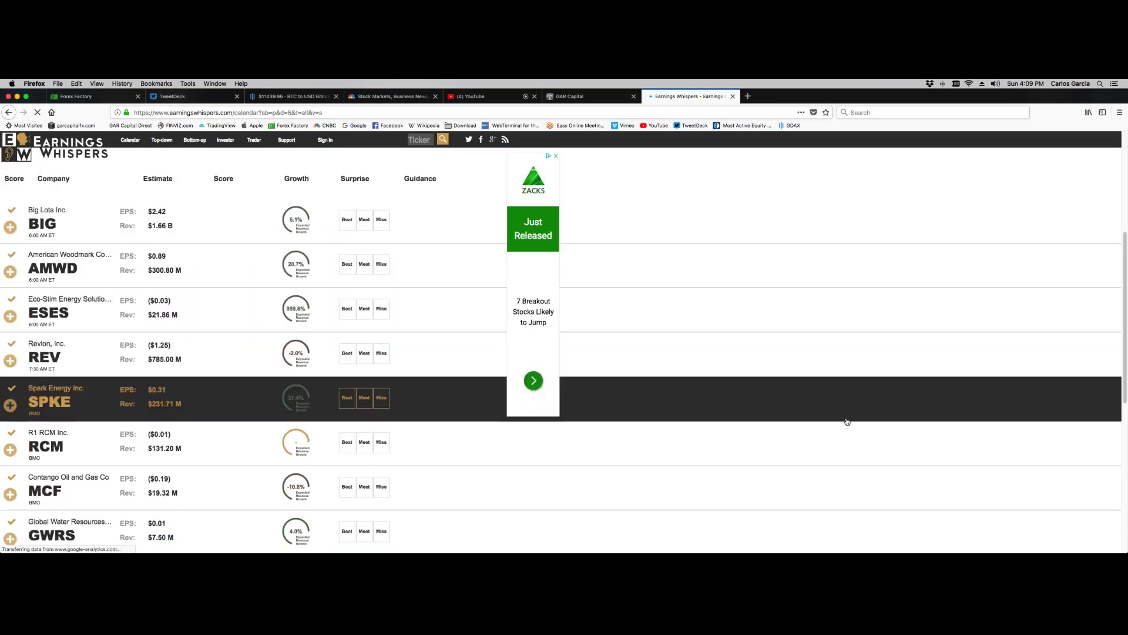
pyautogui.scroll(-3, 847, 422)
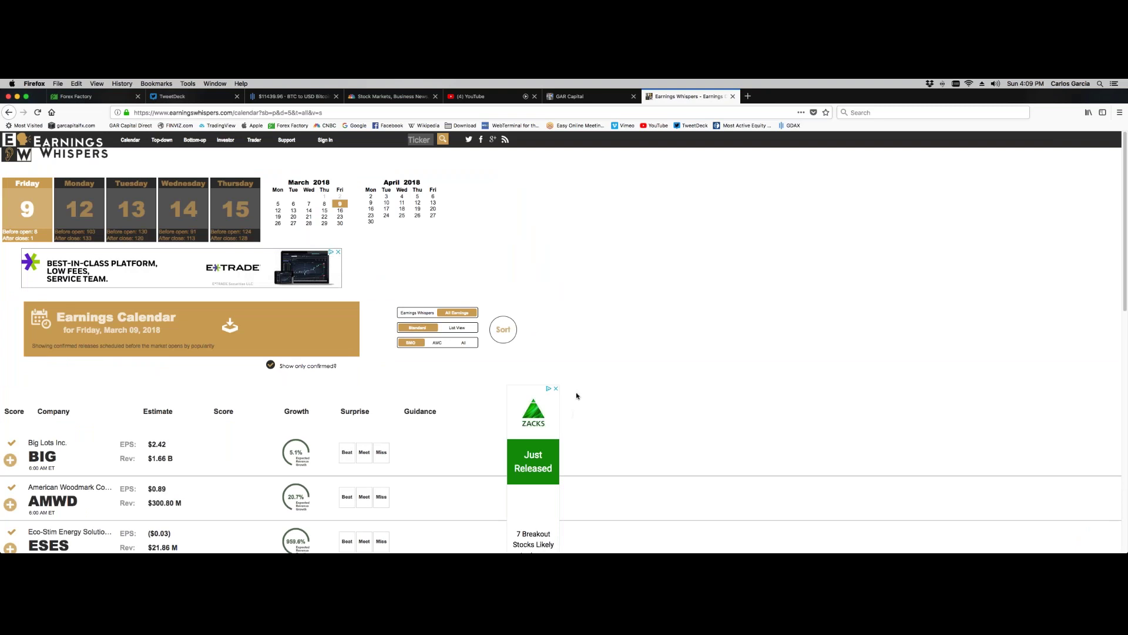
pyautogui.click(733, 97)
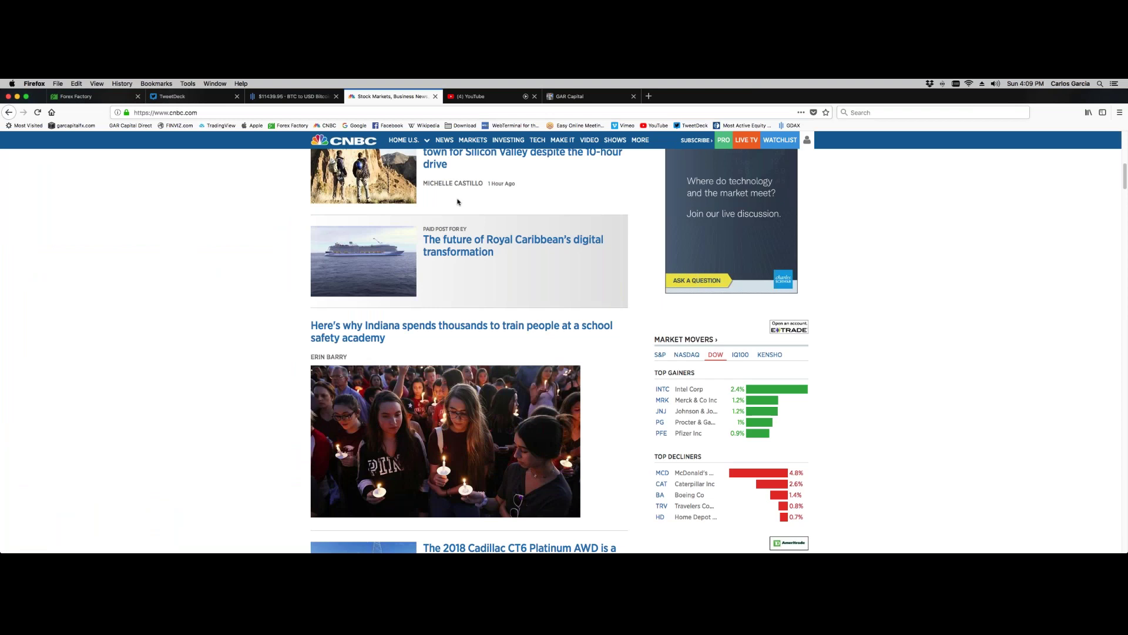
pyautogui.scroll(15, 458, 200)
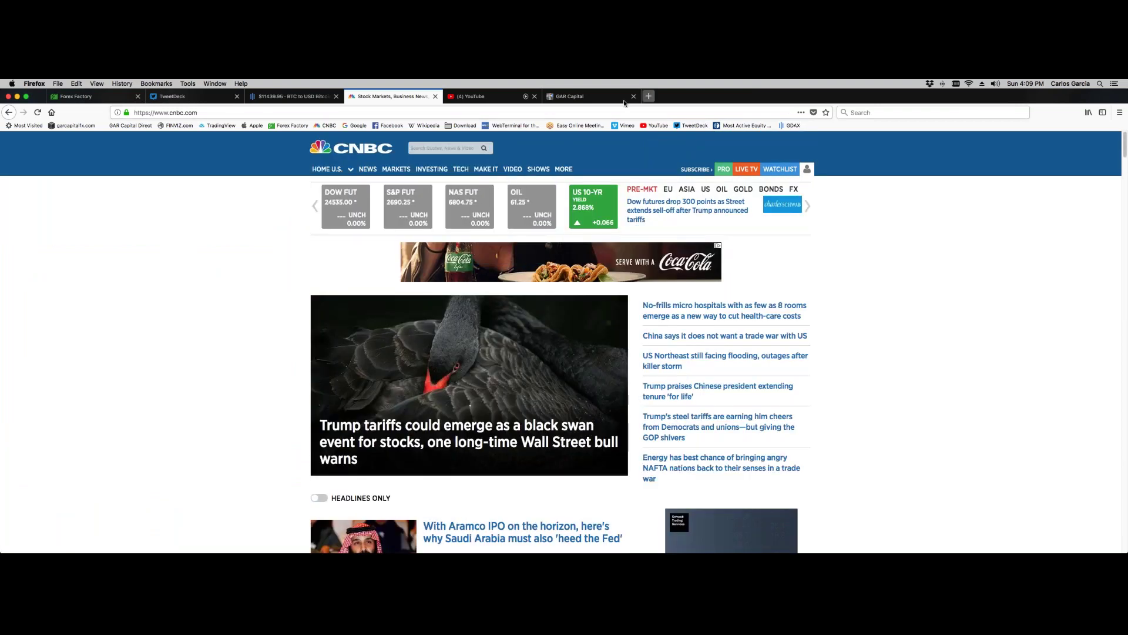
# Step: Search the web in a new tab for "retail sector spyder etf" and open the SPDR S&P Retail ETF (XRT) page
pyautogui.click(649, 96)
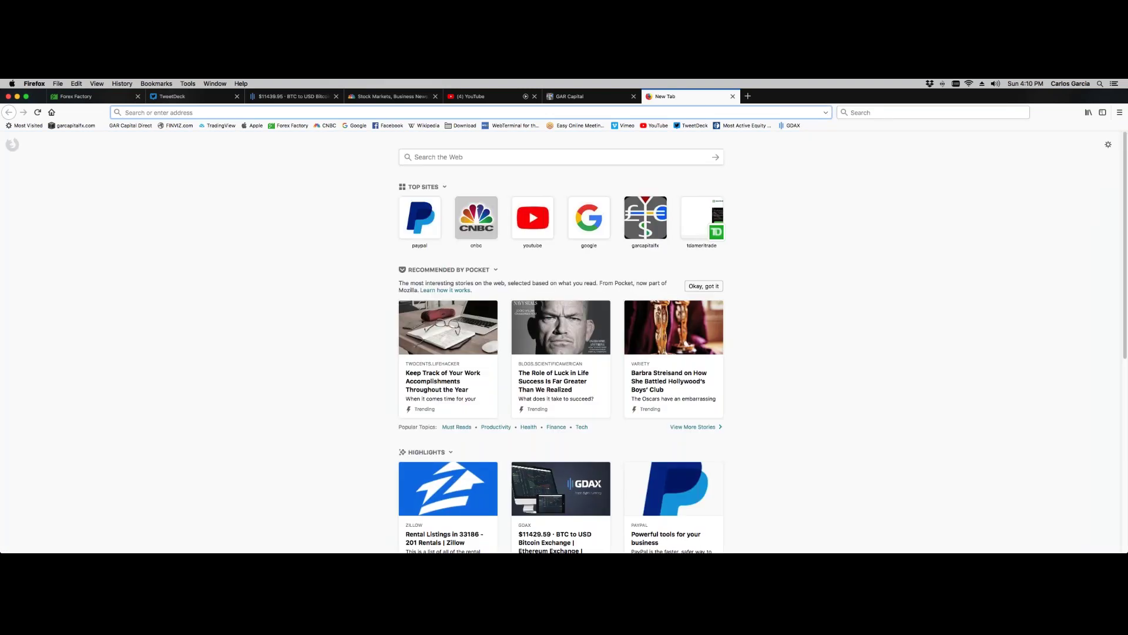
pyautogui.write('retail sect')
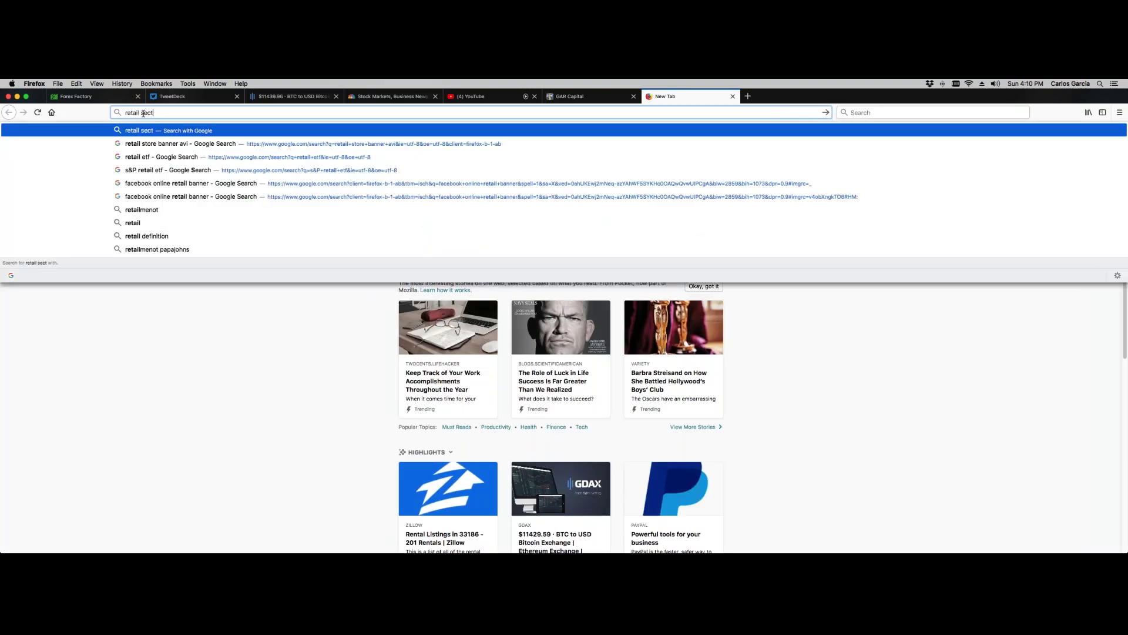
pyautogui.write('or spid')
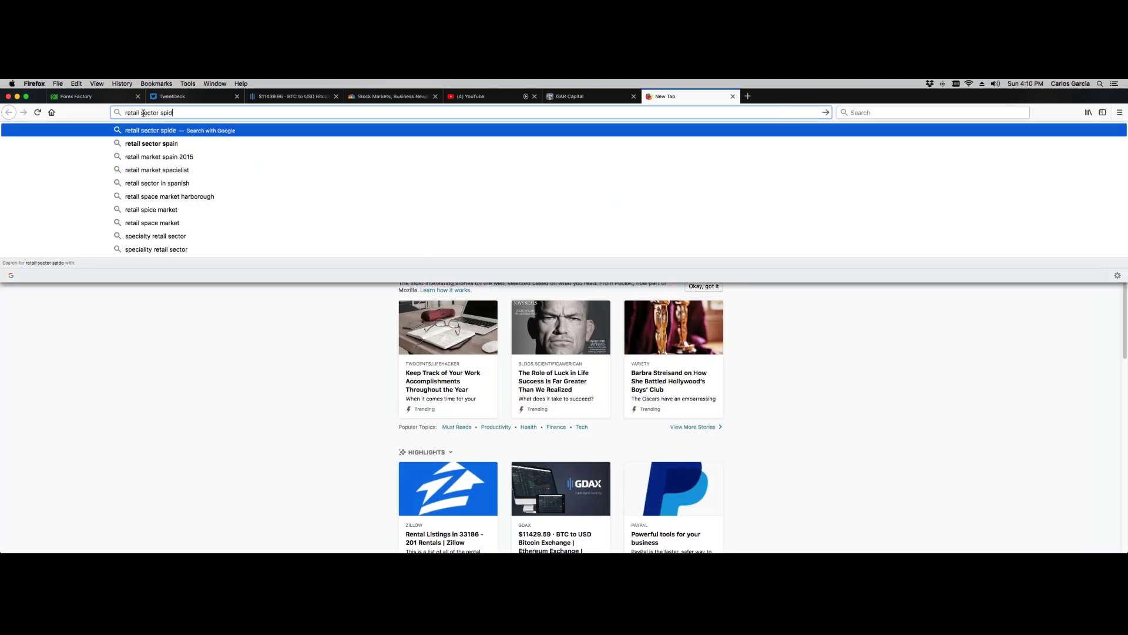
pyautogui.press('BackSpace')
pyautogui.press('BackSpace')
pyautogui.write('yder etf')
pyautogui.press('Return')
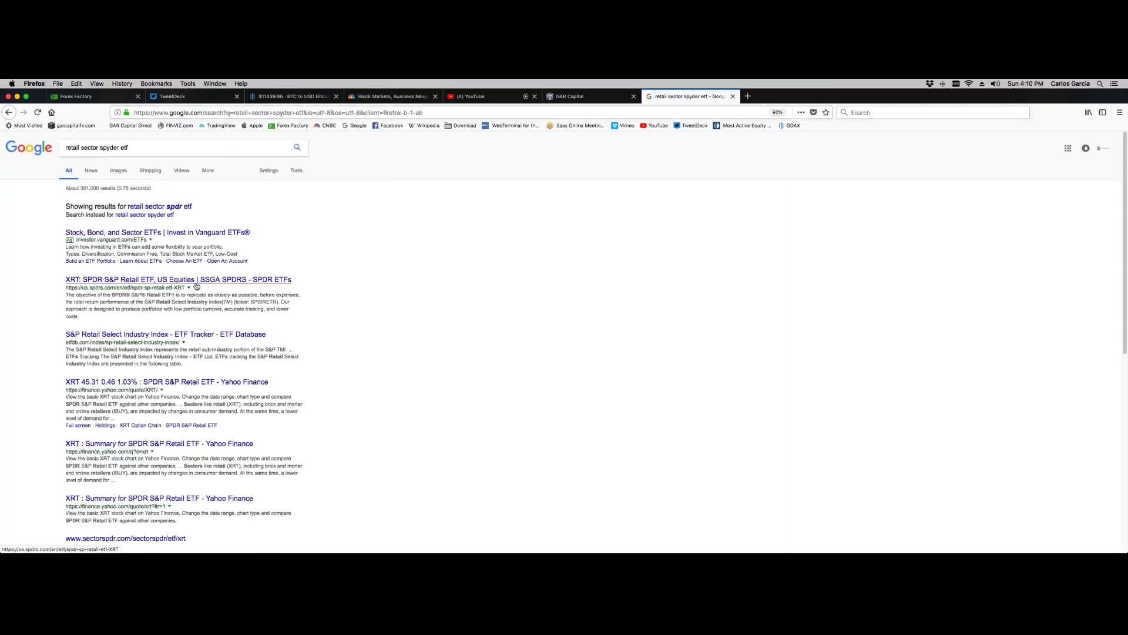
pyautogui.click(176, 280)
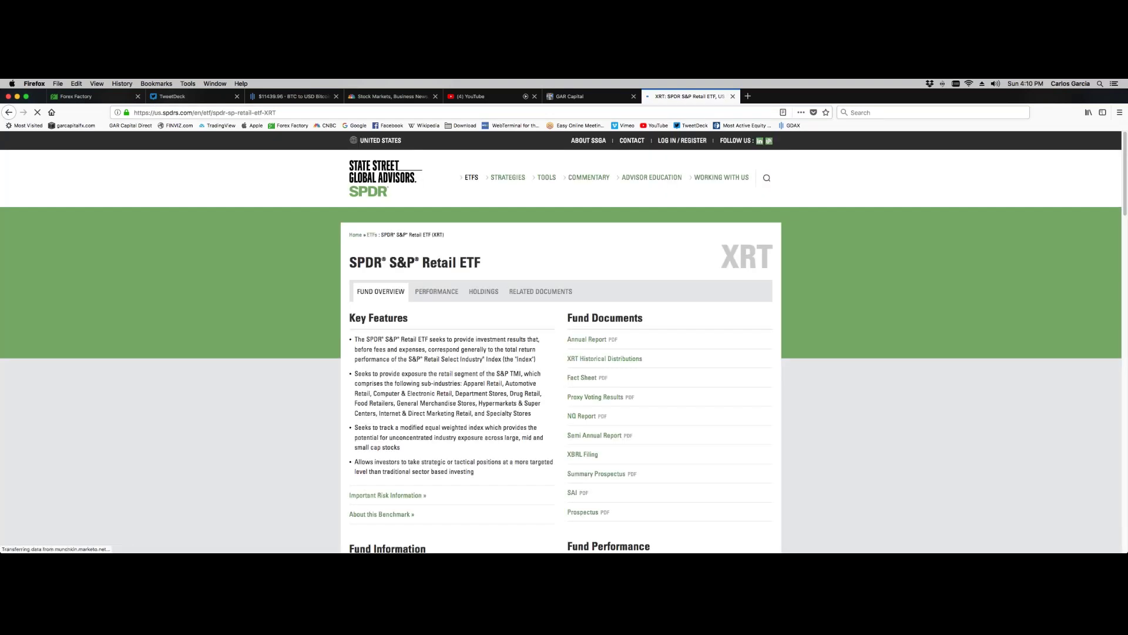
# Step: Examine the XRT fund overview, including the fund information, the performance returns by period and the index statistics
pyautogui.scroll(-1, 564, 341)
pyautogui.scroll(-5, 370, 391)
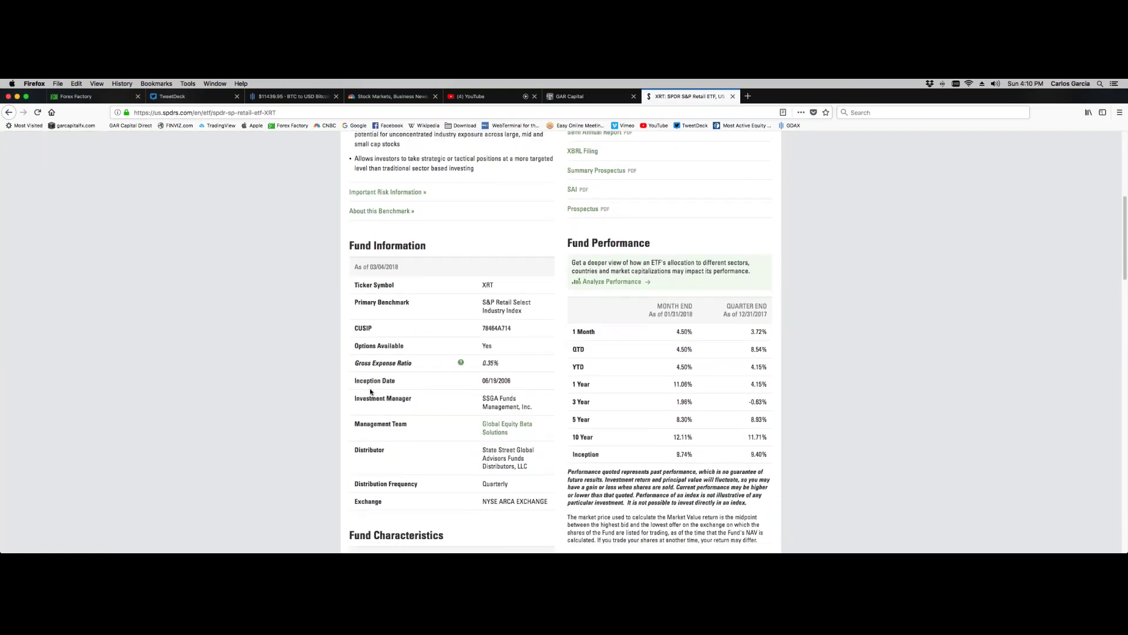
pyautogui.moveTo(675, 331); pyautogui.dragTo(695, 460)
pyautogui.click(680, 327)
pyautogui.moveTo(680, 327); pyautogui.dragTo(697, 391)
pyautogui.click(696, 390)
pyautogui.scroll(-20, 669, 441)
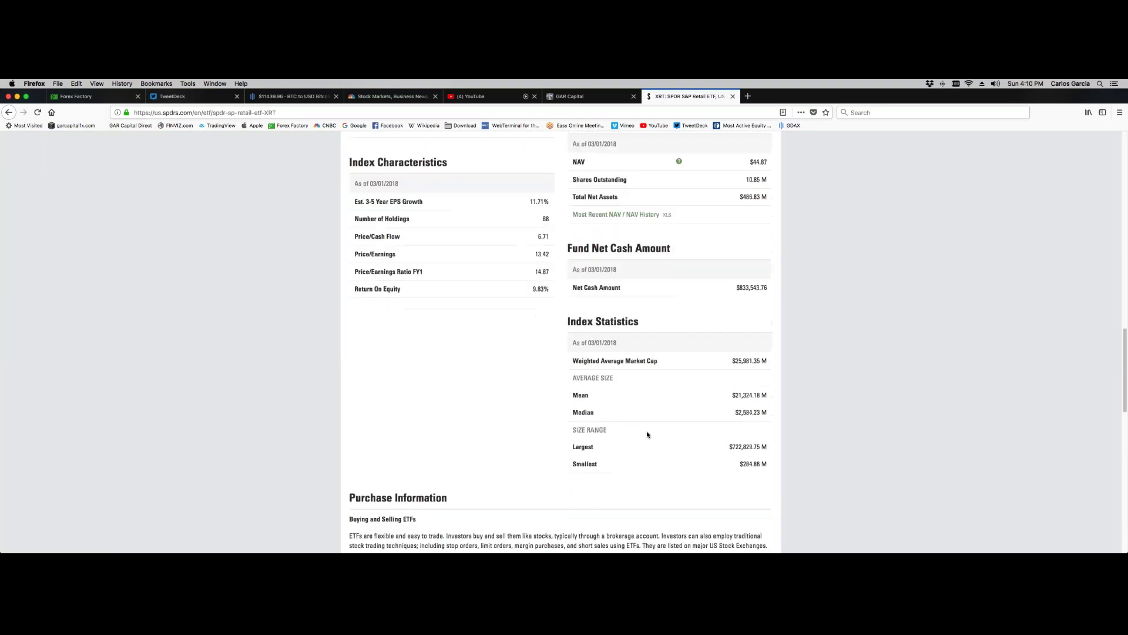
pyautogui.scroll(5, 561, 341)
pyautogui.scroll(15, 647, 433)
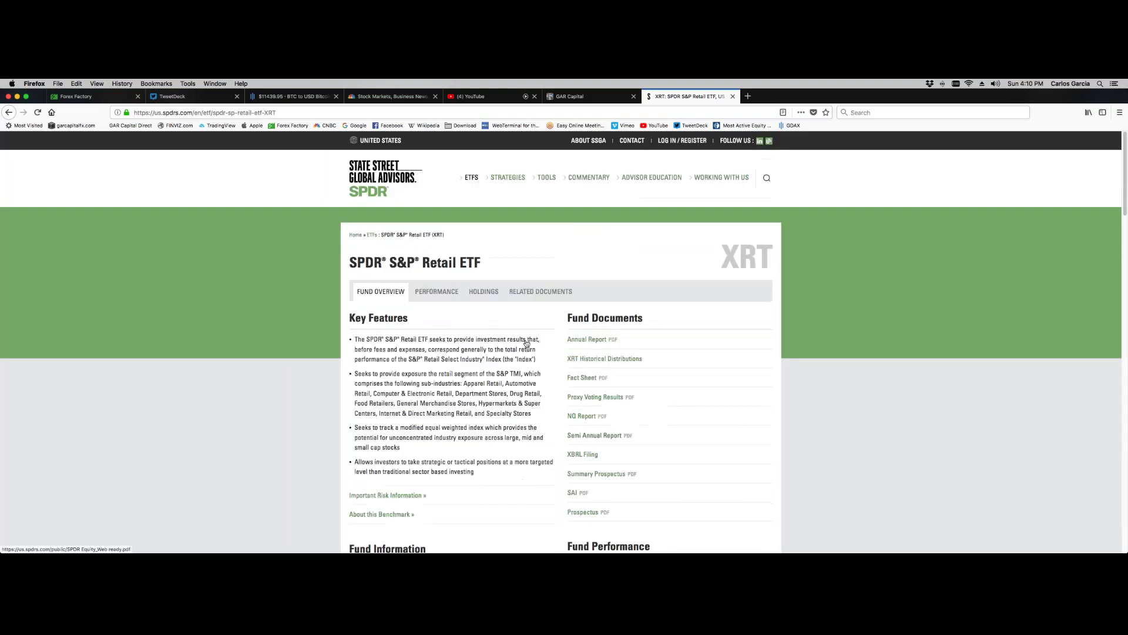
# Step: Review XRT's fund and index top holdings, including J. C. Penney, Target and Tailored Brands, and return to the fund overview
pyautogui.click(484, 291)
pyautogui.scroll(-1, 716, 314)
pyautogui.scroll(-2, 676, 323)
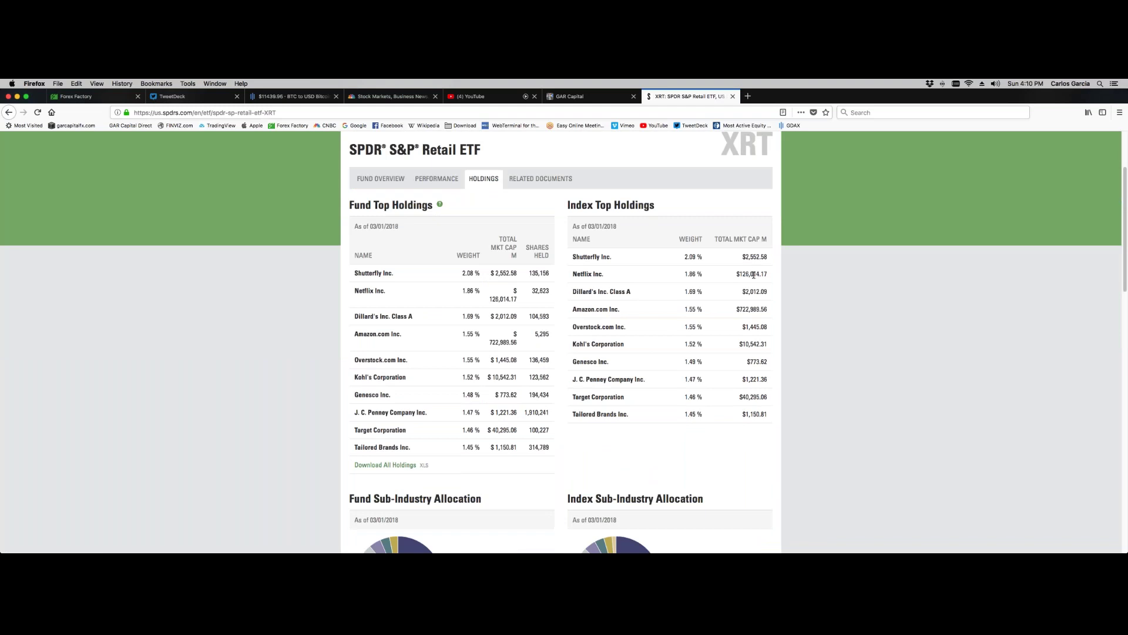
pyautogui.moveTo(387, 415); pyautogui.dragTo(554, 453)
pyautogui.scroll(-4, 498, 424)
pyautogui.scroll(5, 498, 424)
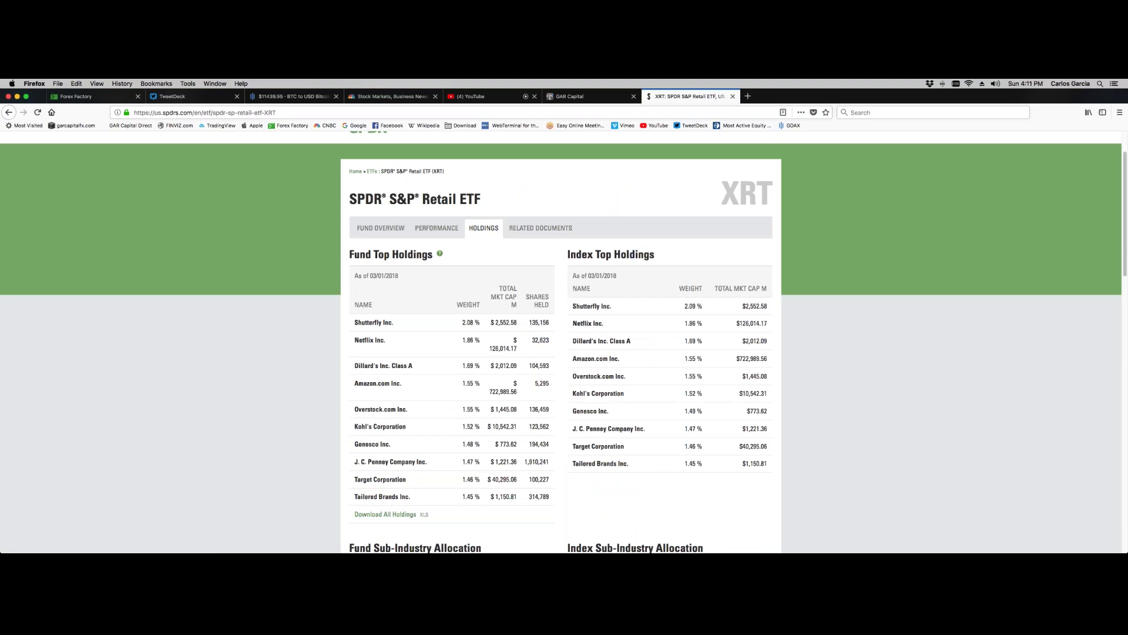
pyautogui.scroll(-6, 565, 342)
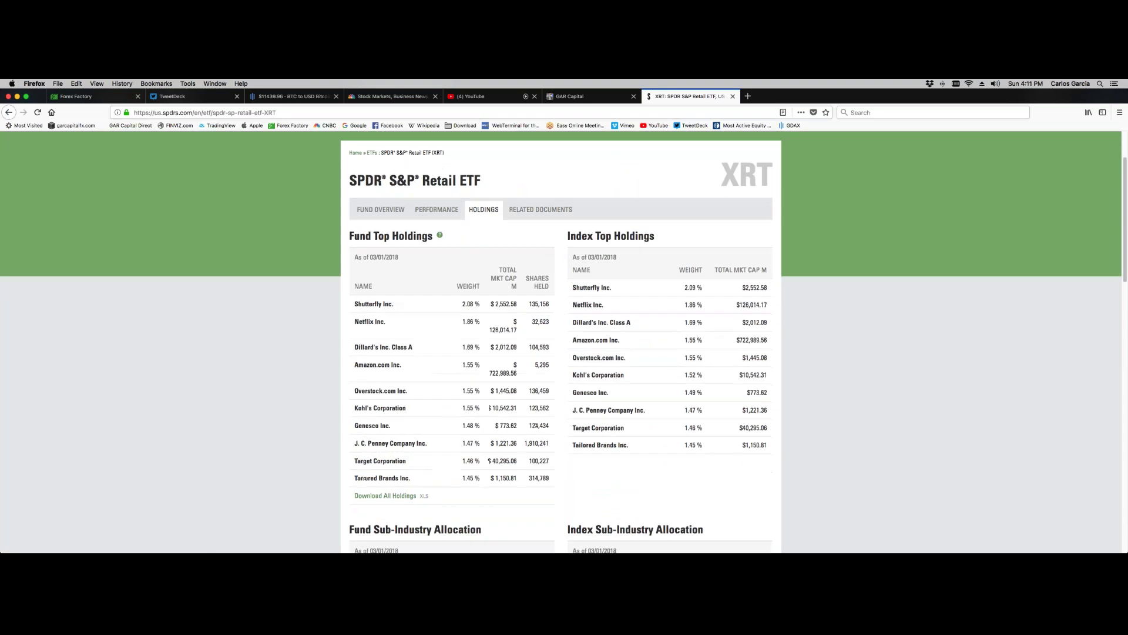
pyautogui.scroll(15, 564, 341)
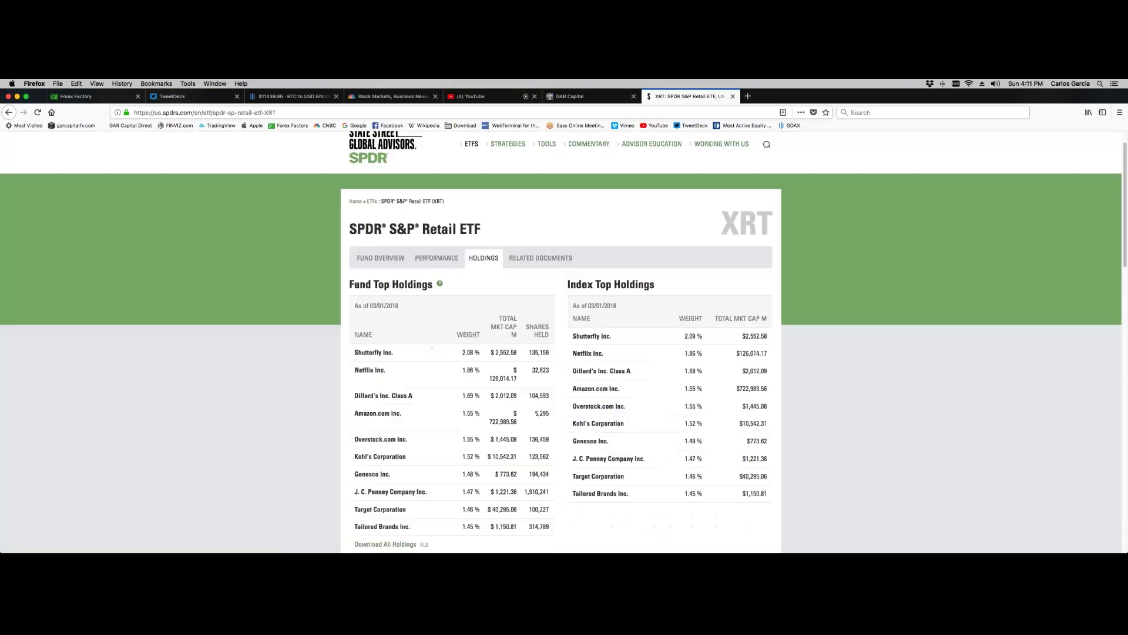
pyautogui.click(381, 292)
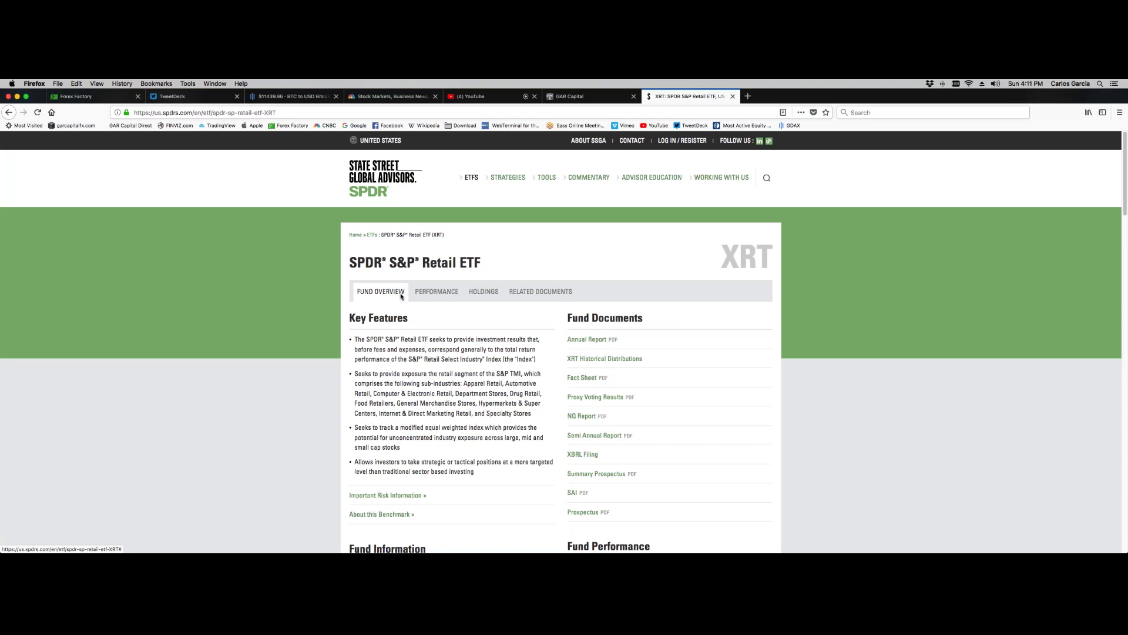
pyautogui.scroll(-6, 400, 295)
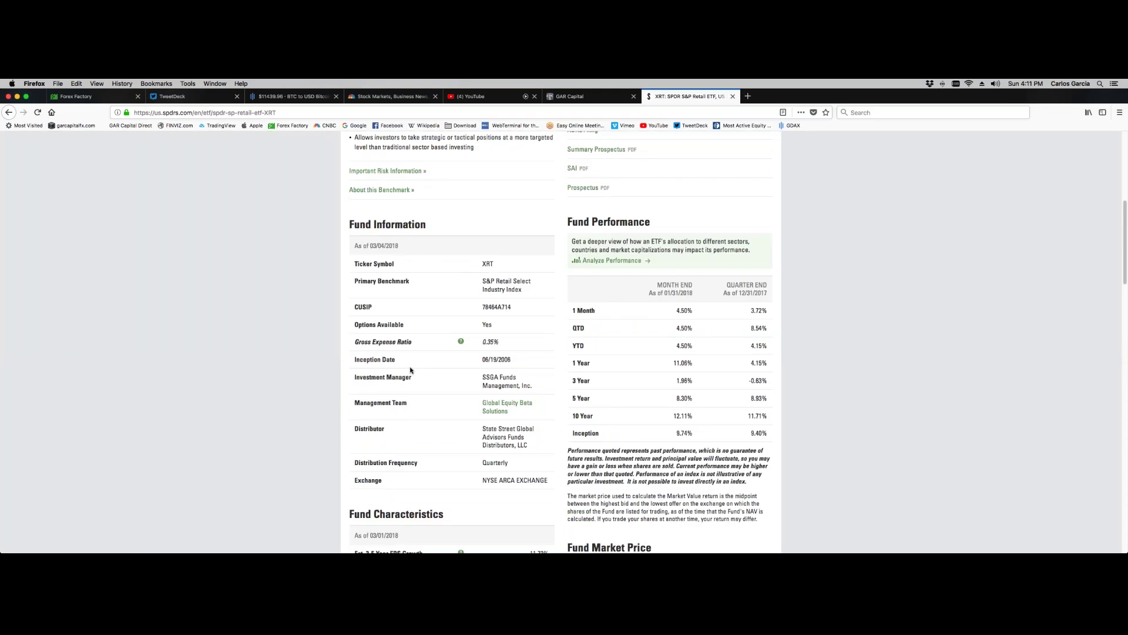
# Step: Switch to thinkorswim and load the XRT retail ETF chart in place of GPRO
pyautogui.moveTo(933, 538)
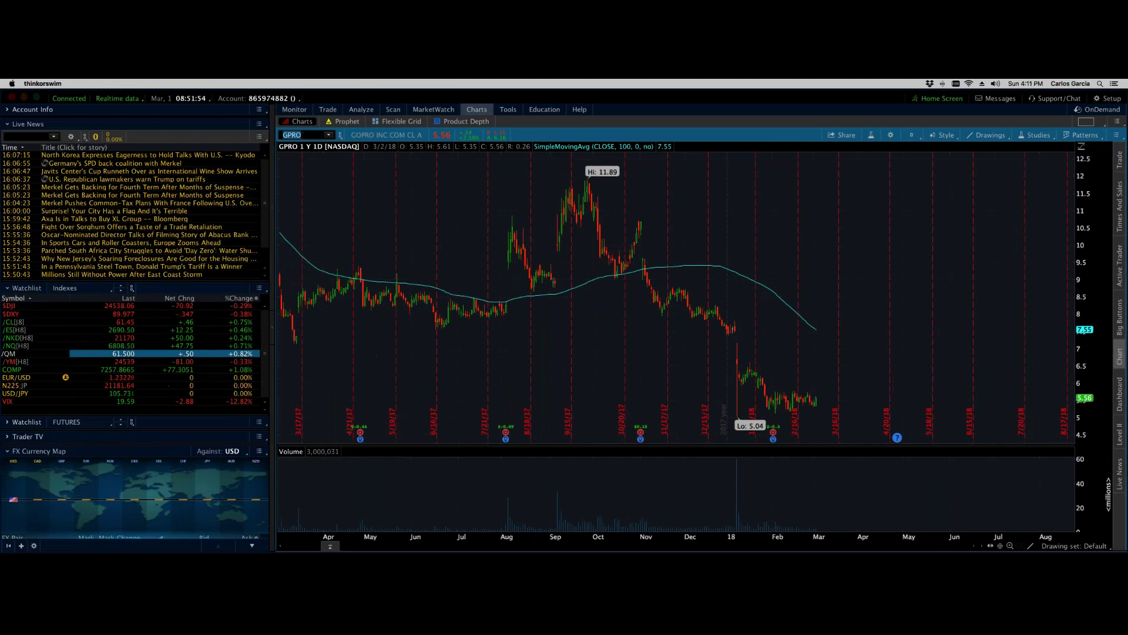
pyautogui.click(300, 134)
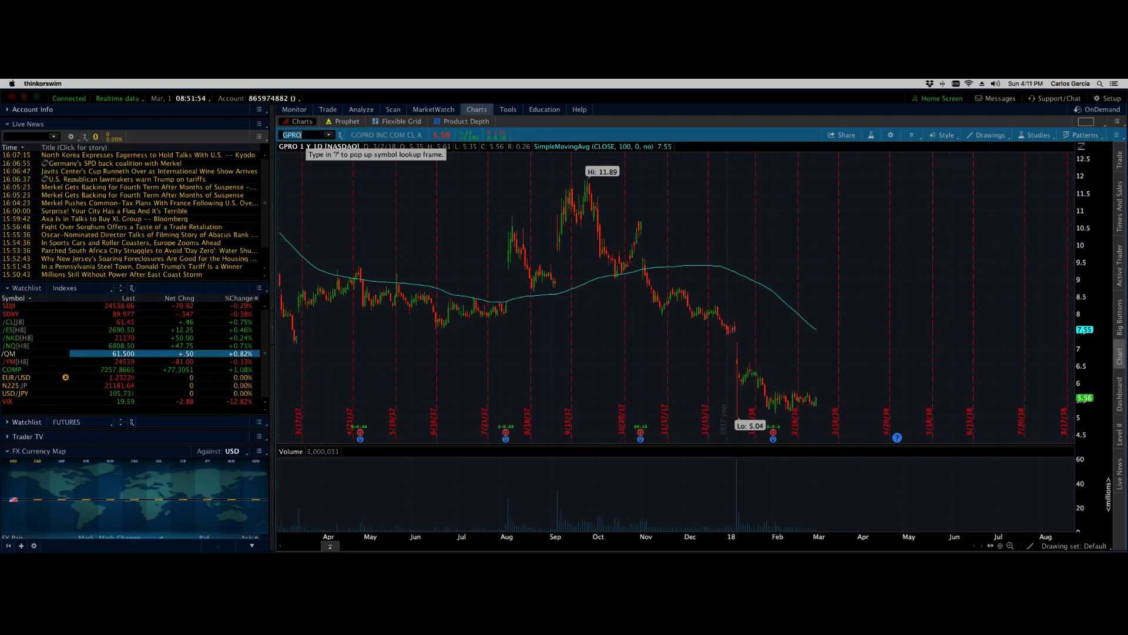
pyautogui.write('XRT')
pyautogui.press('Return')
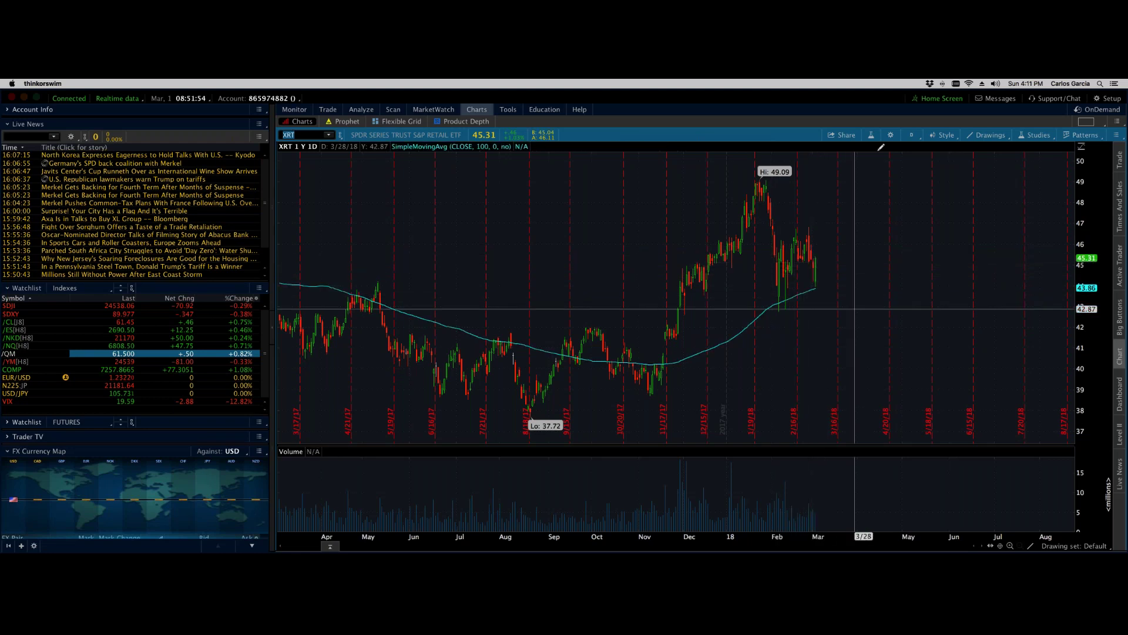
# Step: View the XRT chart on the 20-day 1-hour time frame and on the 180-day 4-hour time frame
pyautogui.click(911, 135)
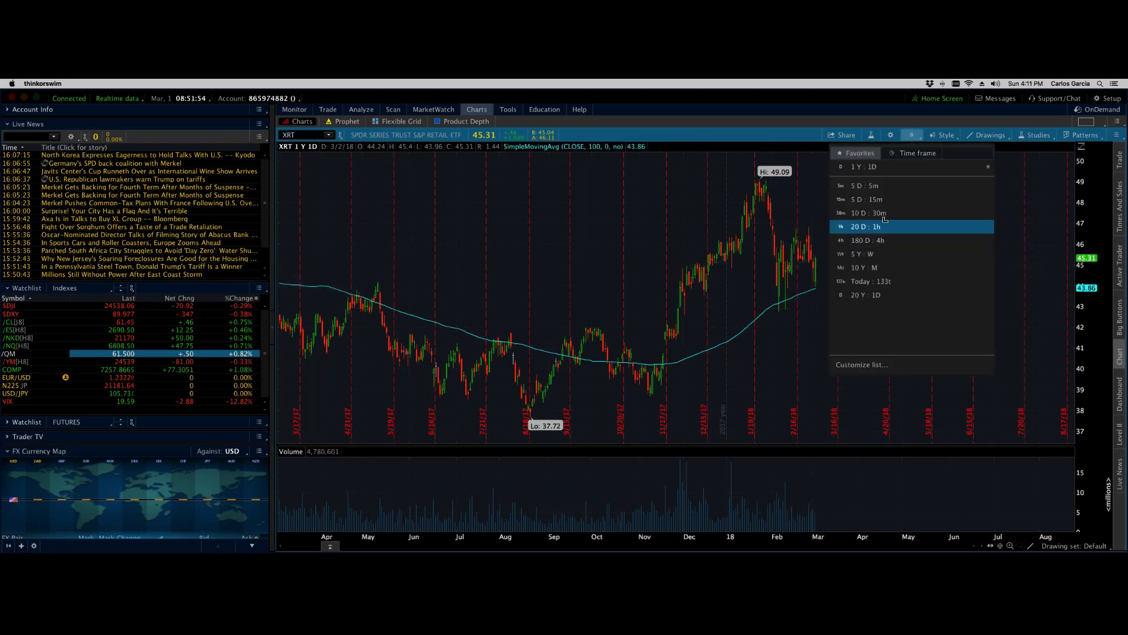
pyautogui.click(866, 227)
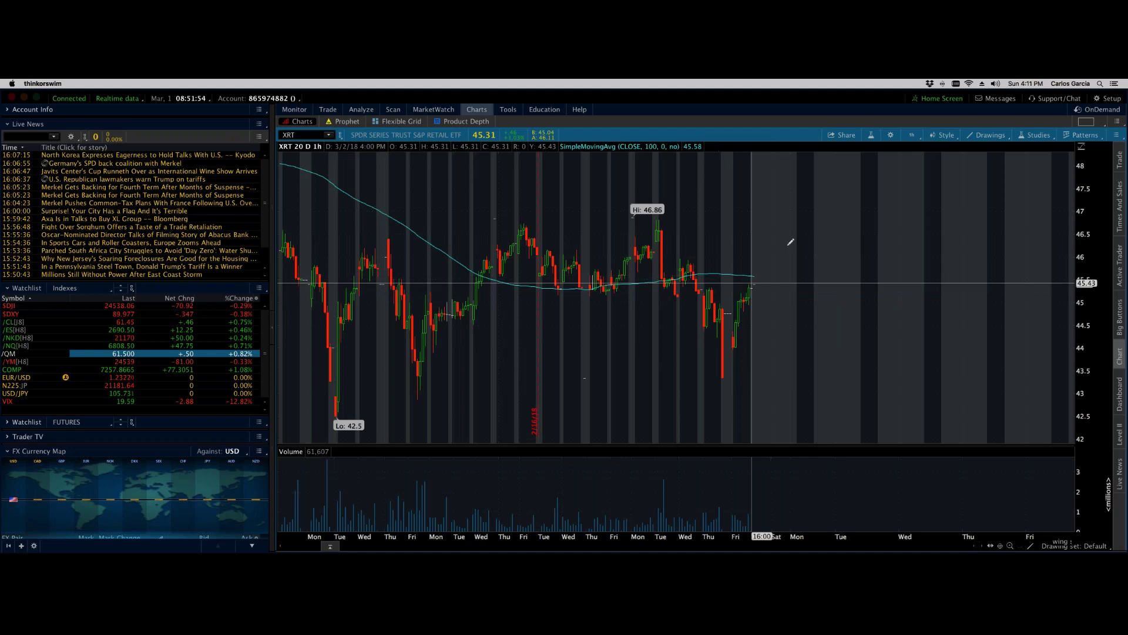
pyautogui.click(912, 134)
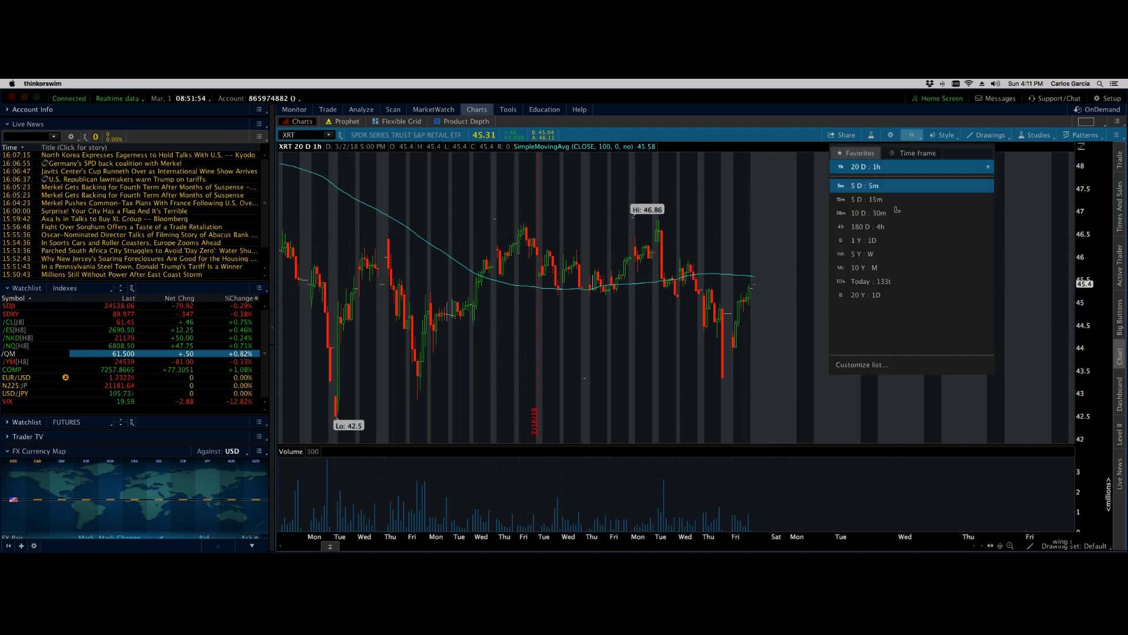
pyautogui.click(870, 226)
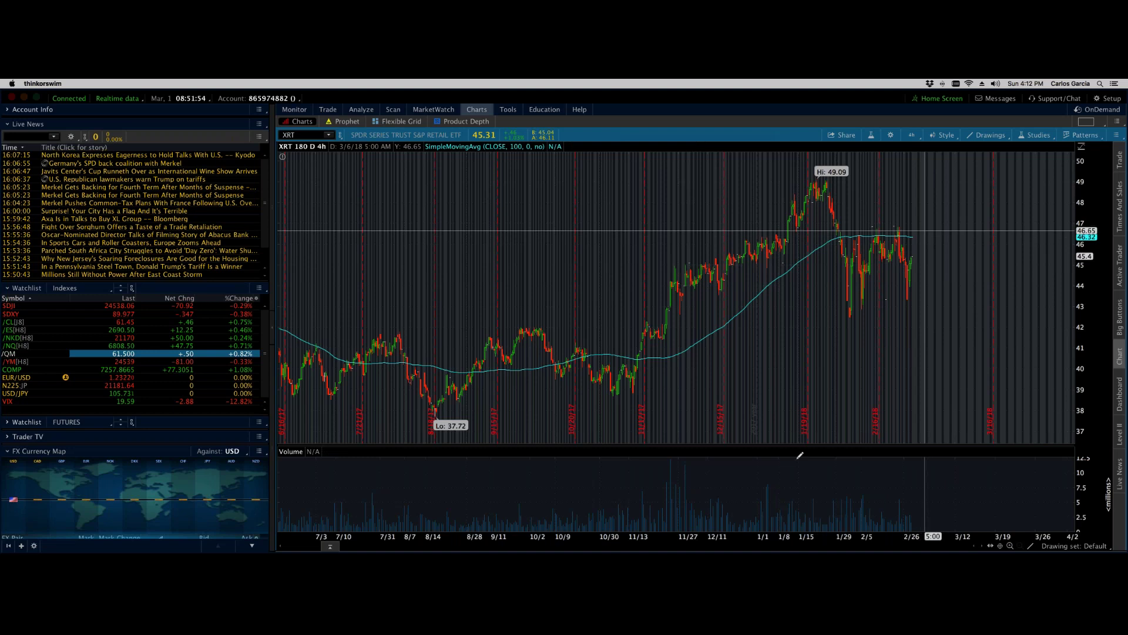
pyautogui.click(991, 136)
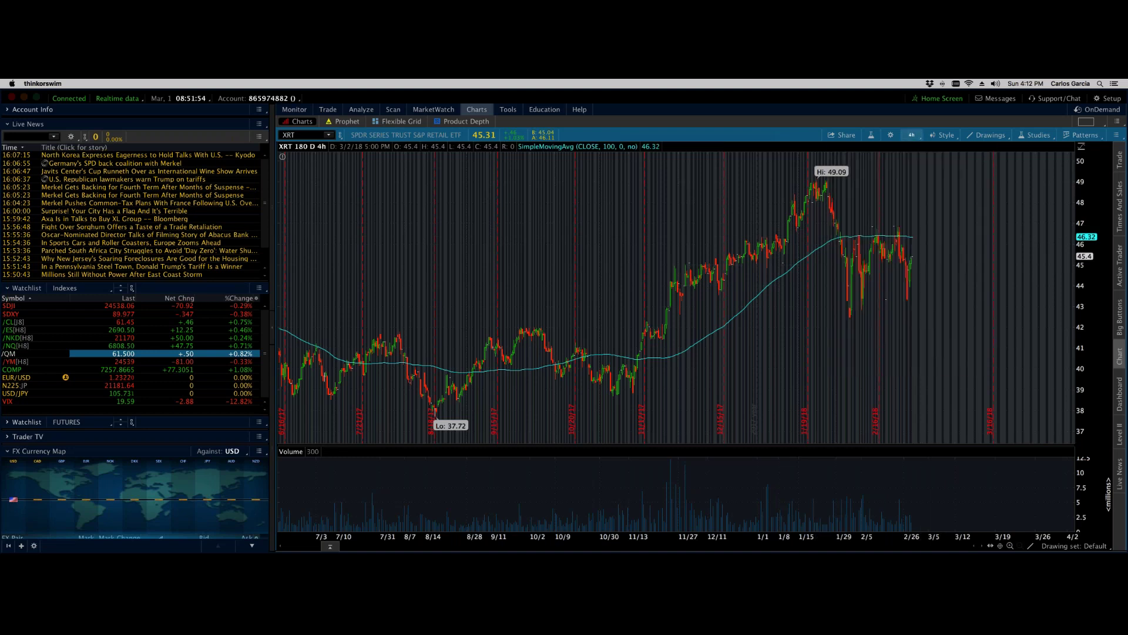
pyautogui.click(946, 225)
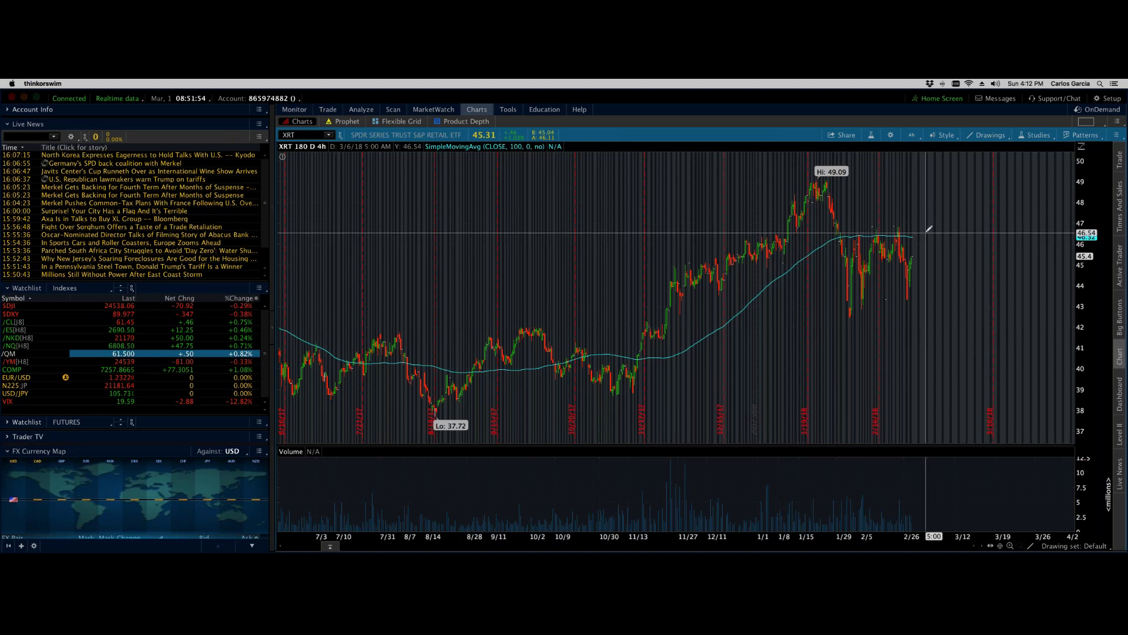
# Step: View XRT's long-term trend on the 5-year weekly and 10-year monthly charts
pyautogui.click(912, 135)
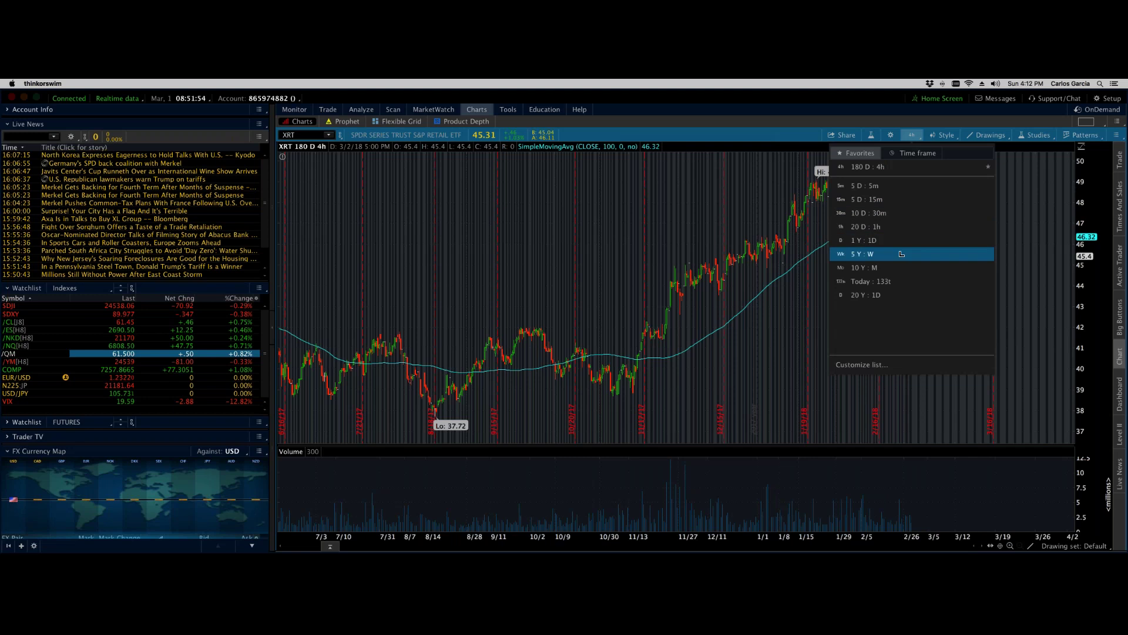
pyautogui.click(902, 253)
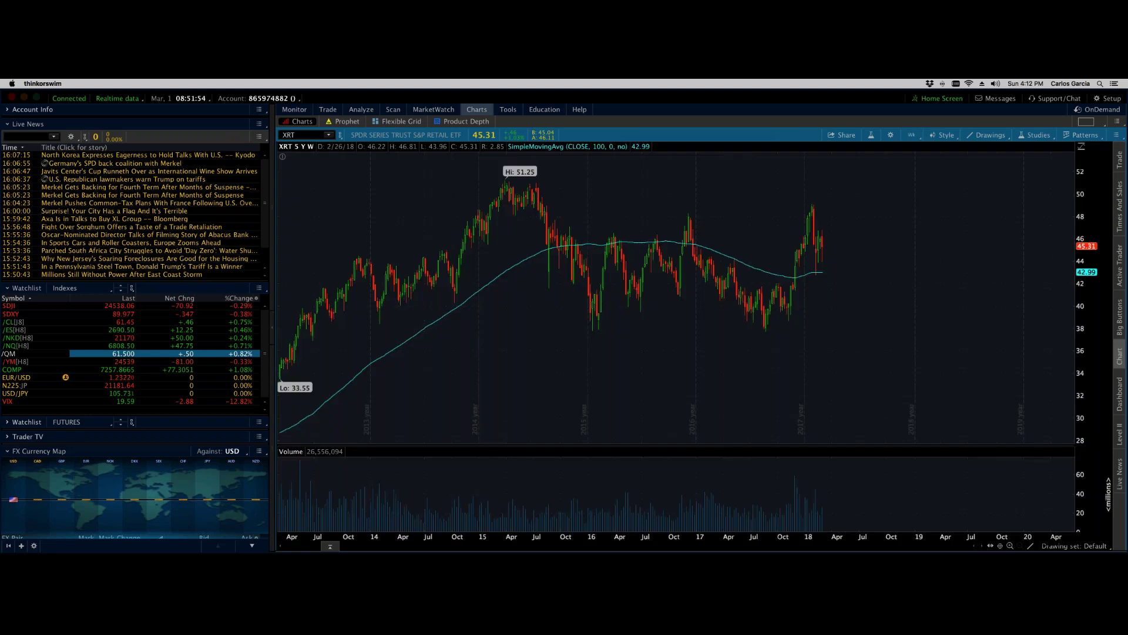
pyautogui.click(912, 135)
pyautogui.click(896, 268)
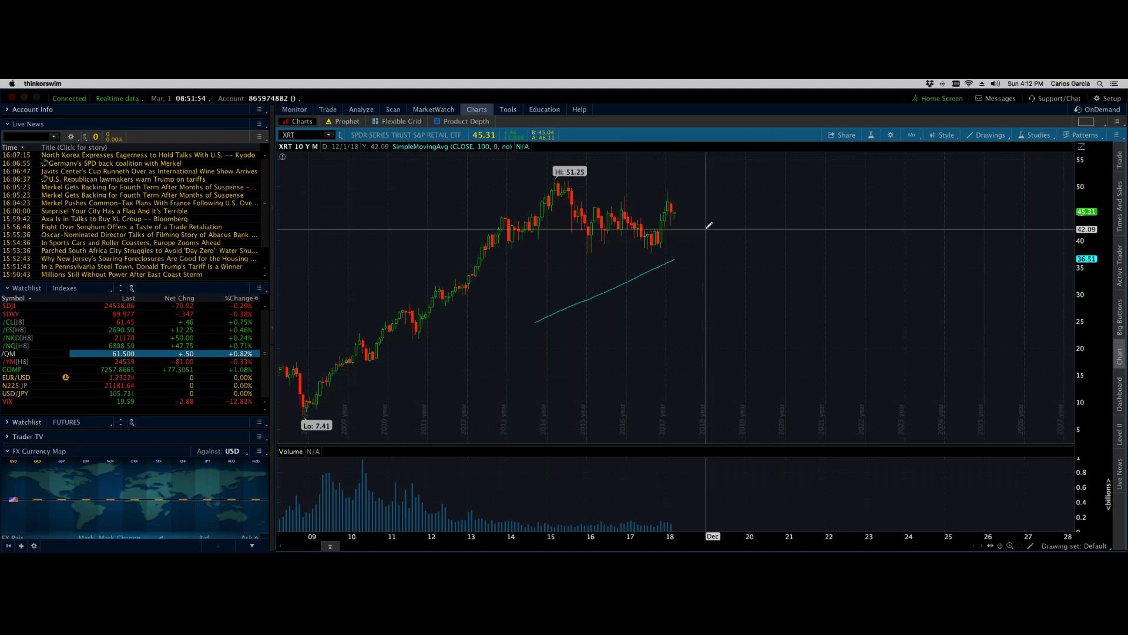
# Step: Recheck XRT on the 20-day 1-hour chart and return to the 180-day 4-hour chart to examine it against the moving average
pyautogui.click(911, 135)
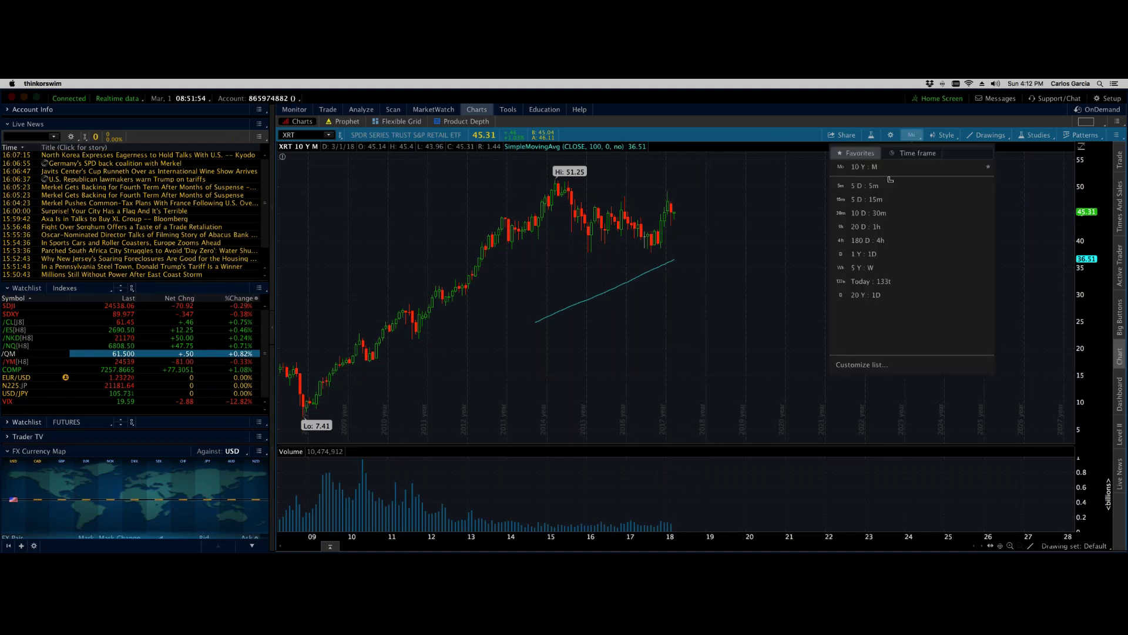
pyautogui.click(868, 226)
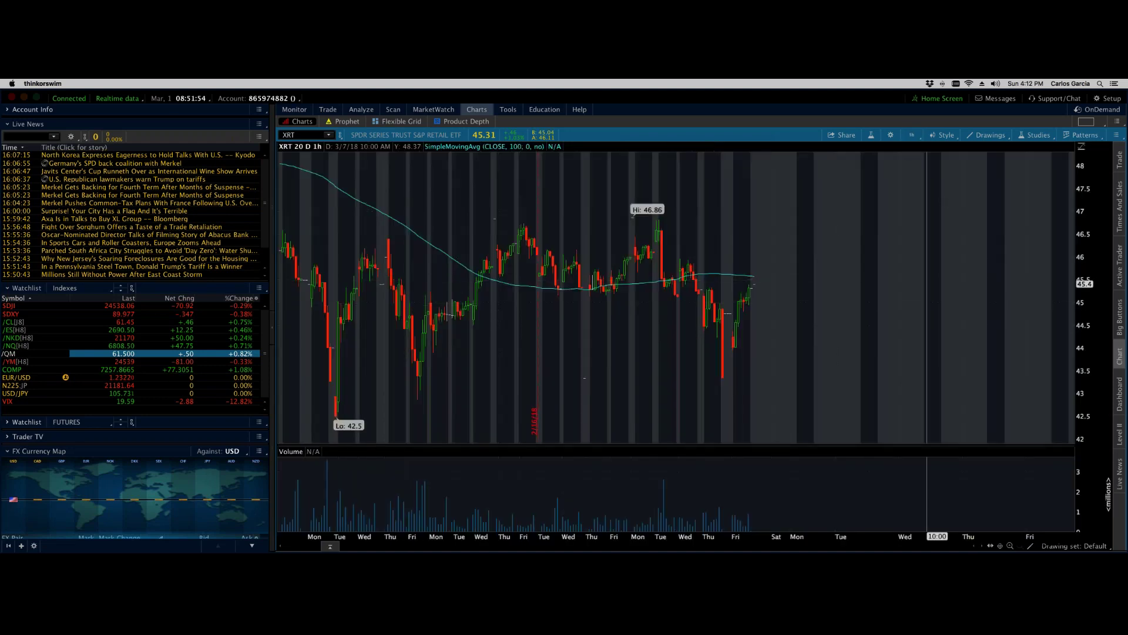
pyautogui.click(911, 134)
pyautogui.click(892, 228)
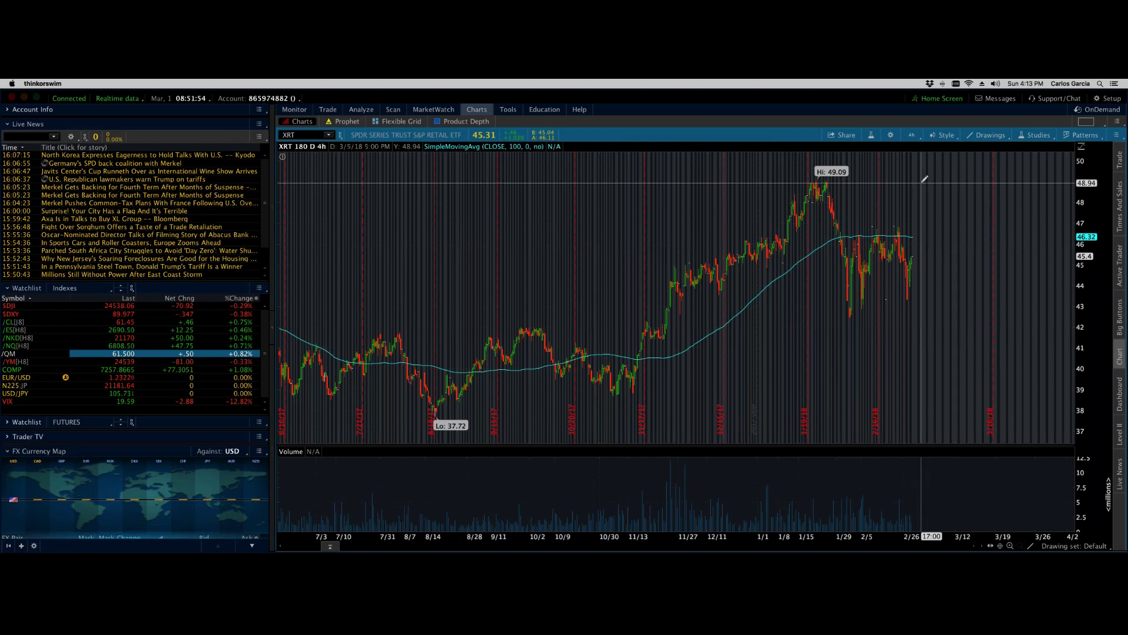
pyautogui.moveTo(916, 532)
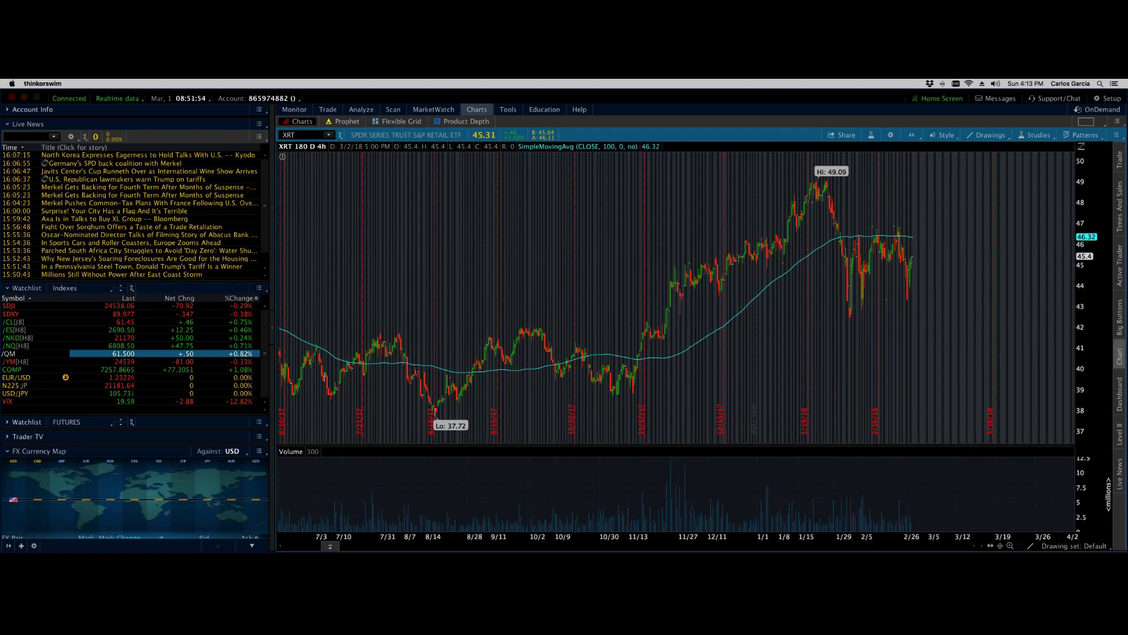
pyautogui.click(911, 134)
pyautogui.click(789, 125)
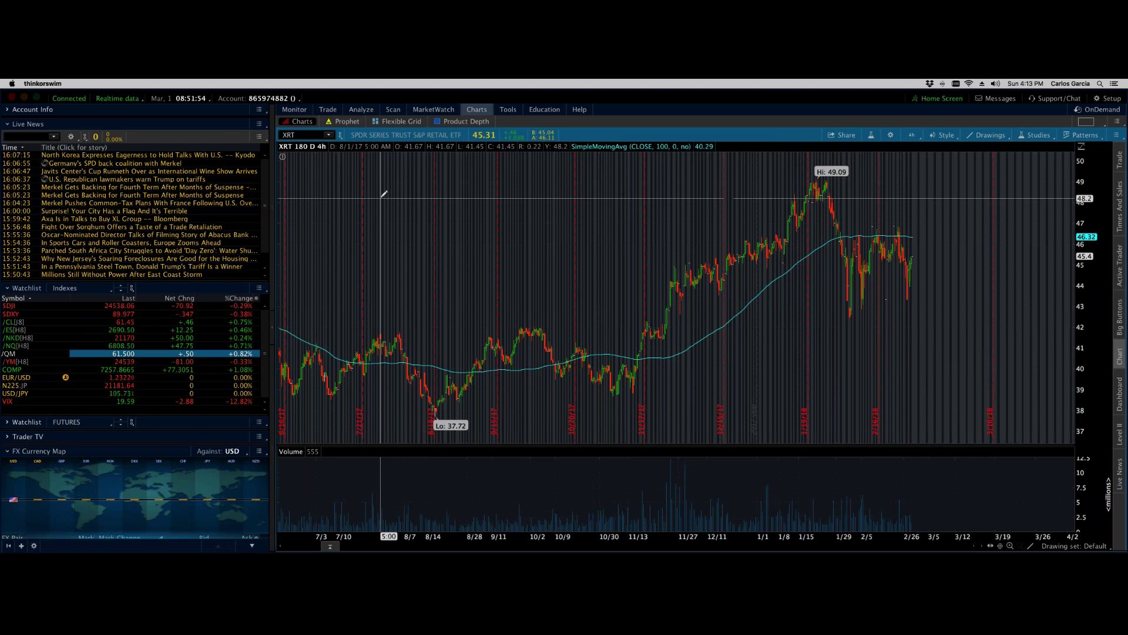
# Step: Load the Boeing (BA) chart in place of XRT and view it on the 20-day 1-hour time frame
pyautogui.click(302, 134)
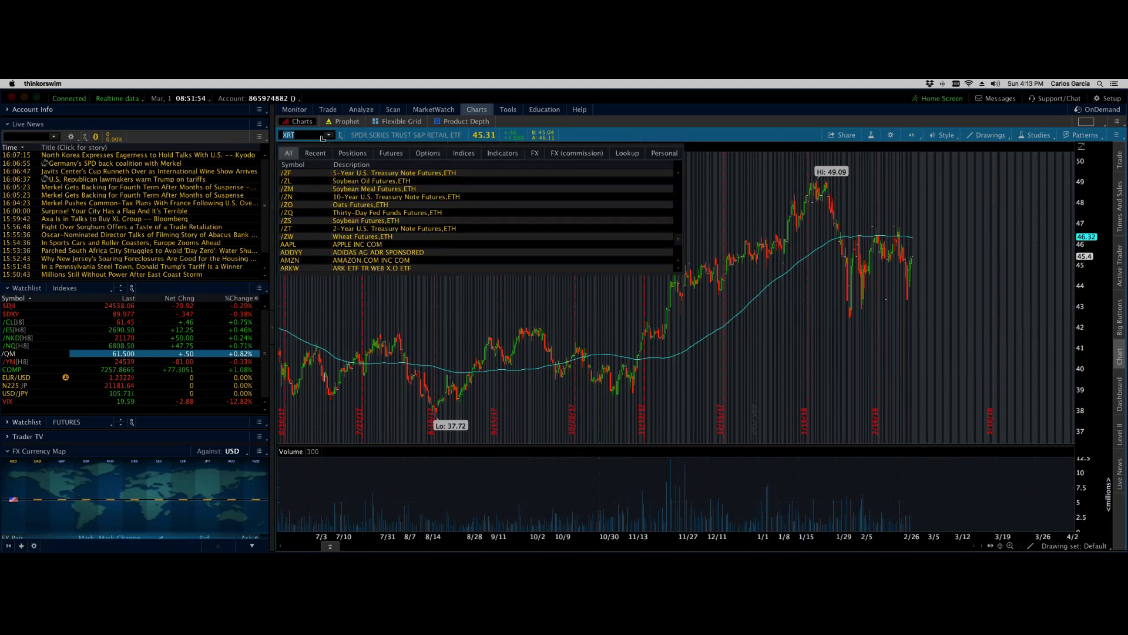
pyautogui.click(322, 138)
pyautogui.write('BA')
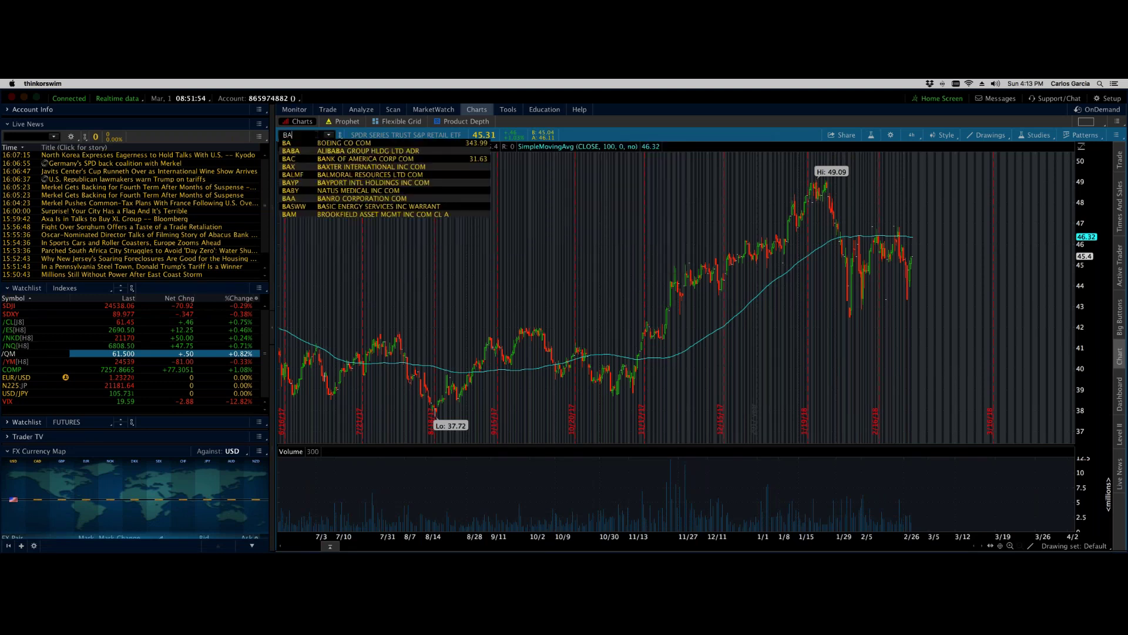
pyautogui.press('Return')
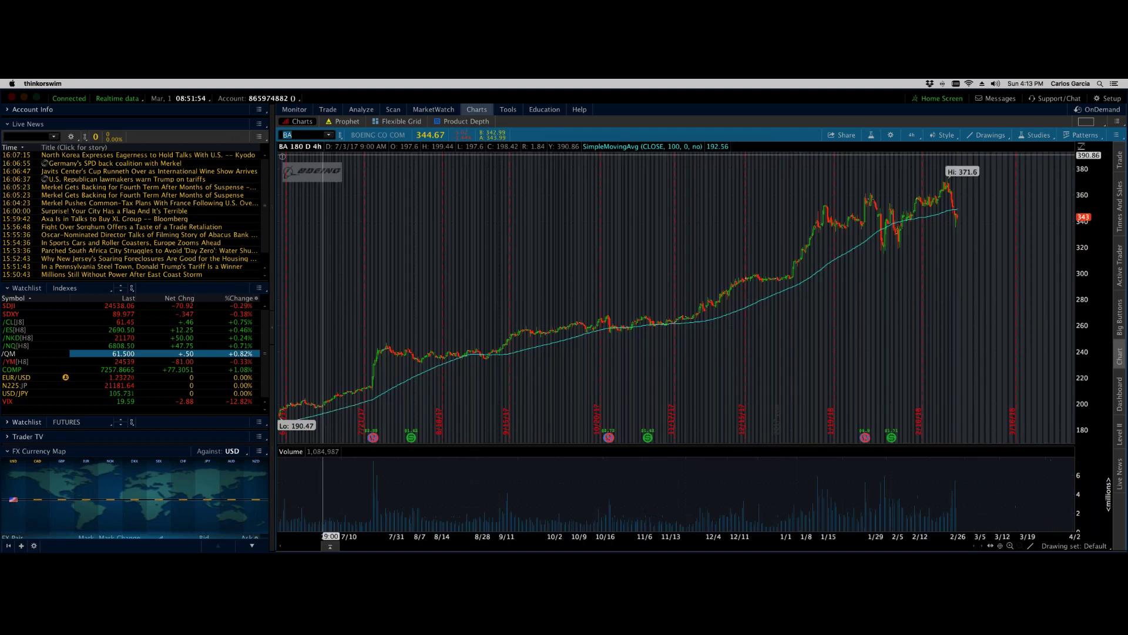
pyautogui.click(915, 135)
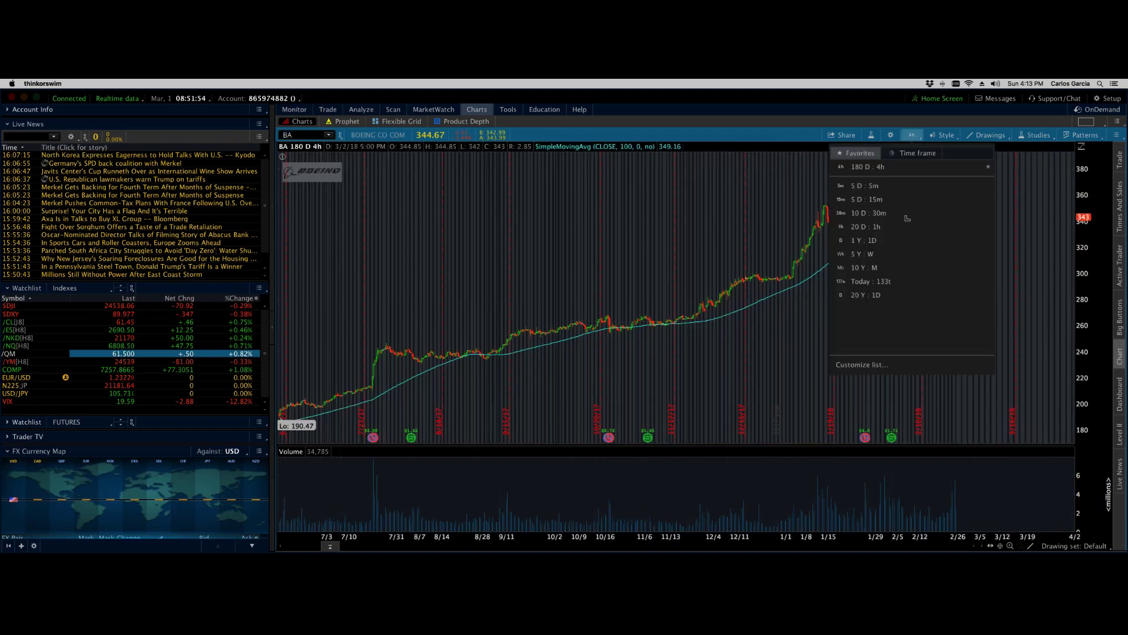
pyautogui.click(866, 226)
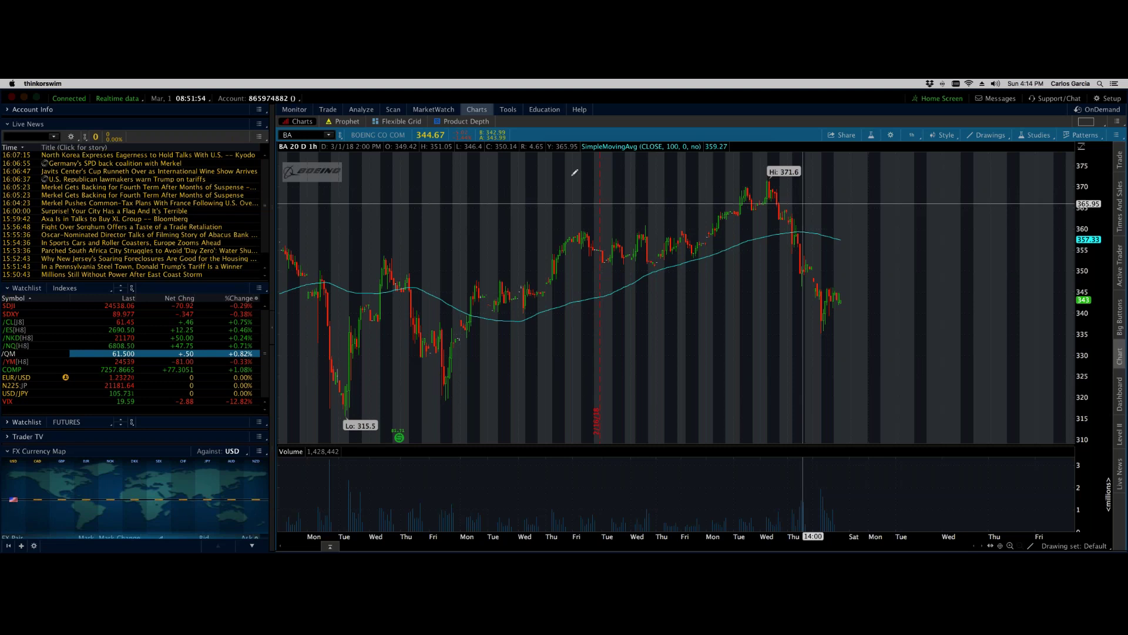
# Step: Load the Caterpillar (CAT) chart, view it on the 180-day 4-hour time frame, and return to 20-day 1-hour
pyautogui.write('CAT')
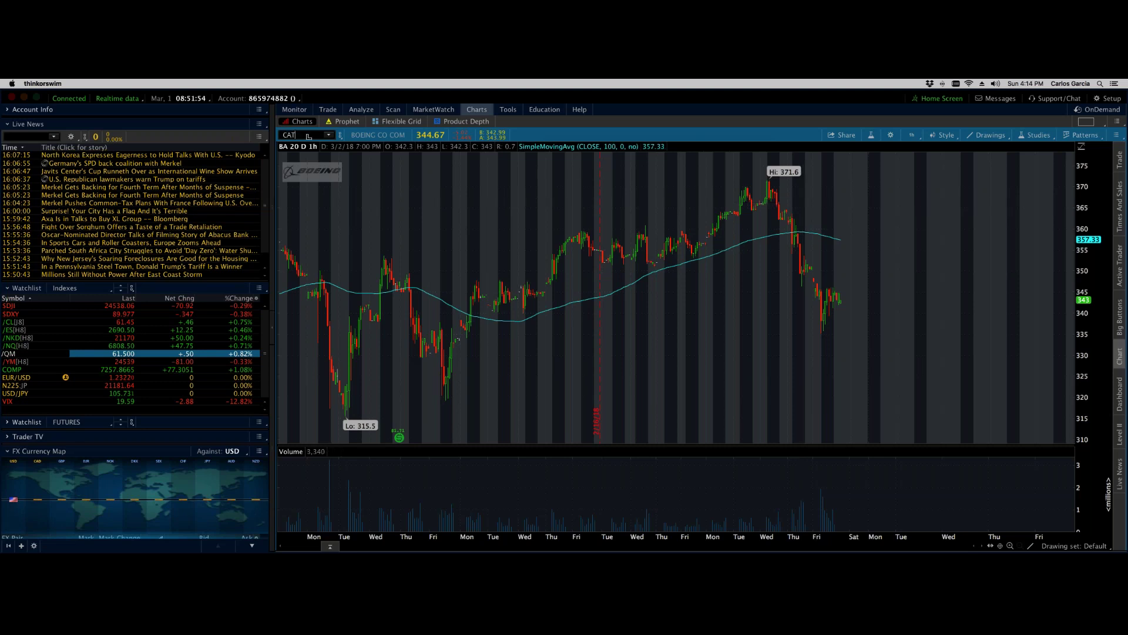
pyautogui.click(309, 143)
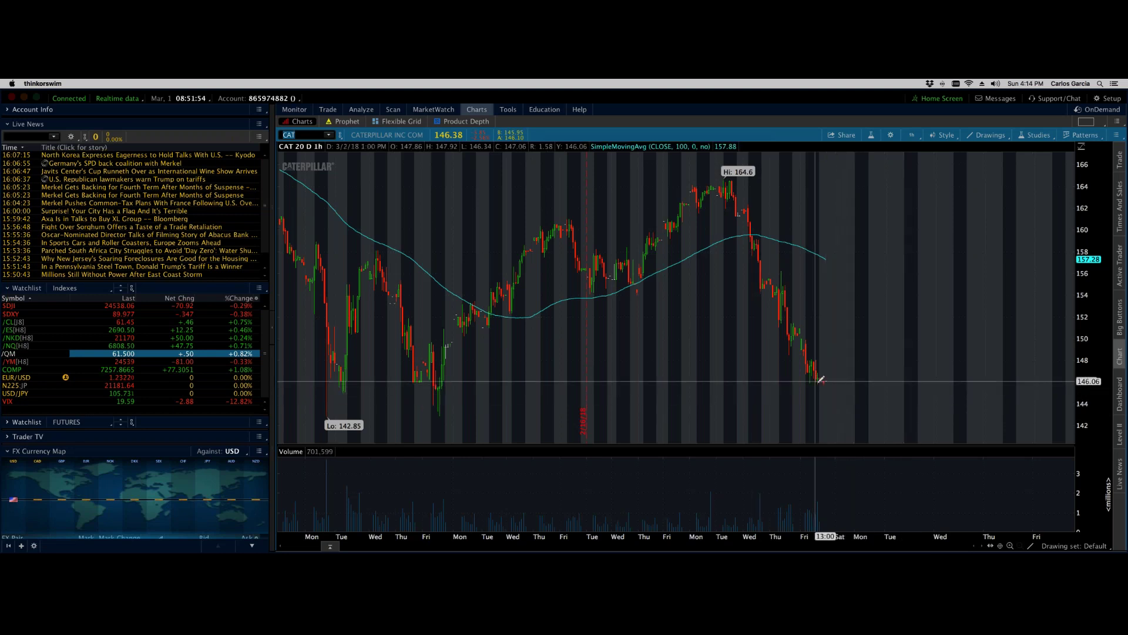
pyautogui.click(911, 135)
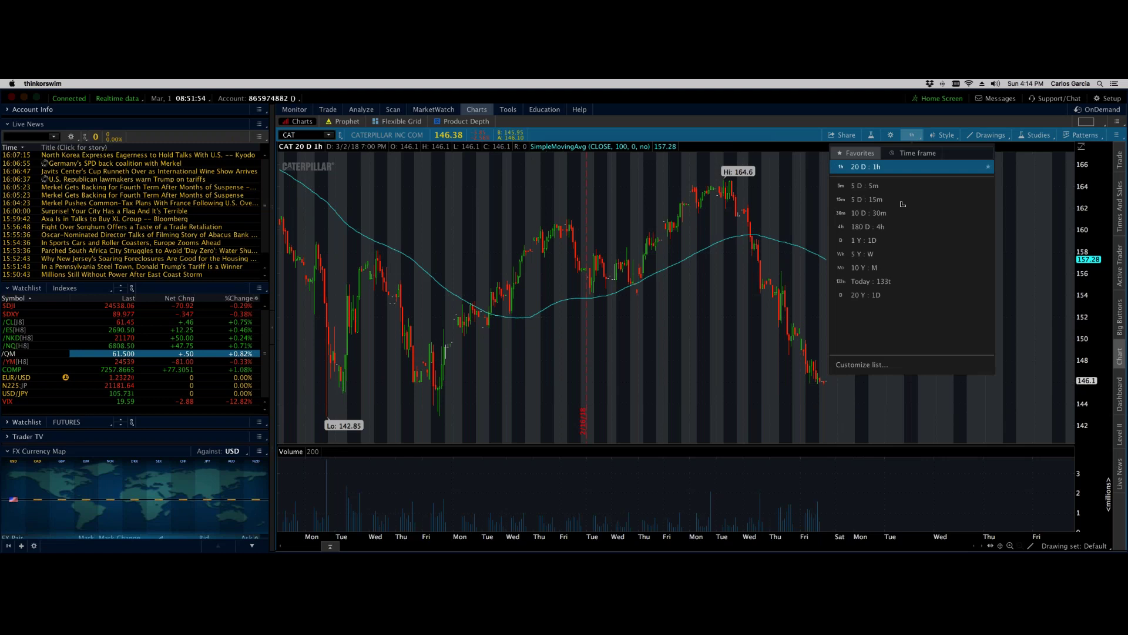
pyautogui.click(881, 226)
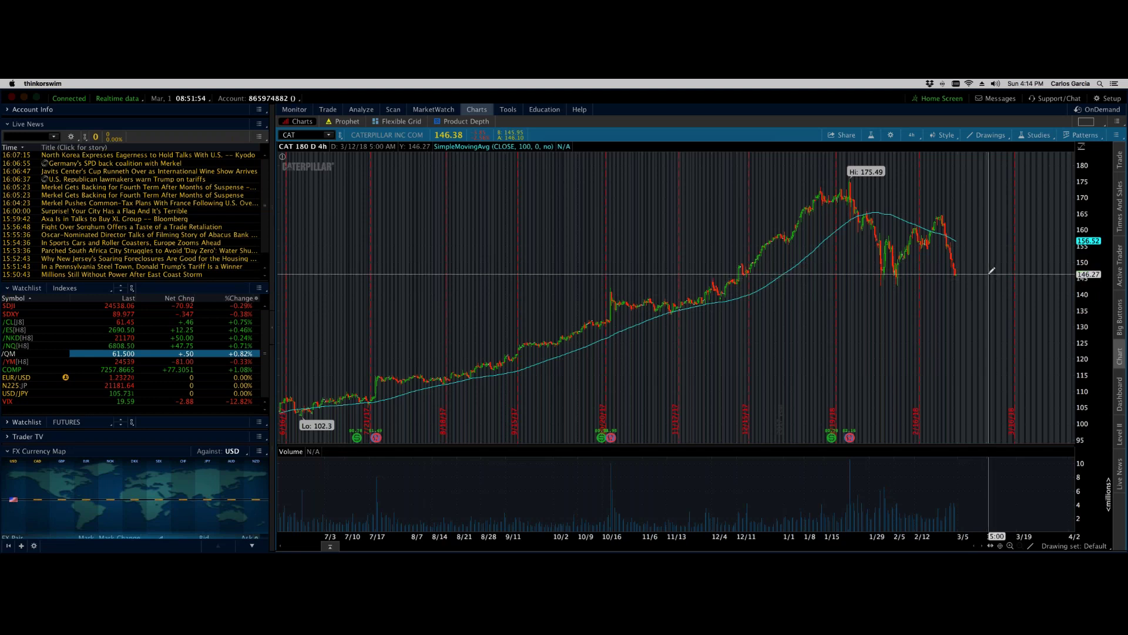
pyautogui.click(912, 135)
pyautogui.click(858, 226)
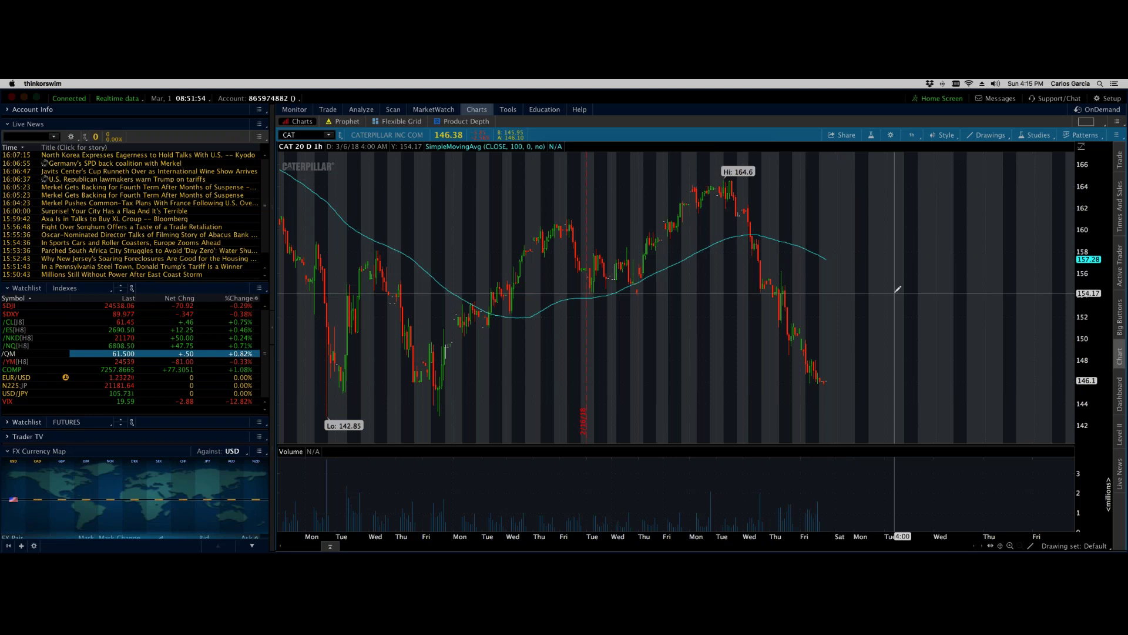
# Step: Bring the BA chart back for another look, and replace it with the QQQ chart on the 20-day 1-hour time frame
pyautogui.write('BA')
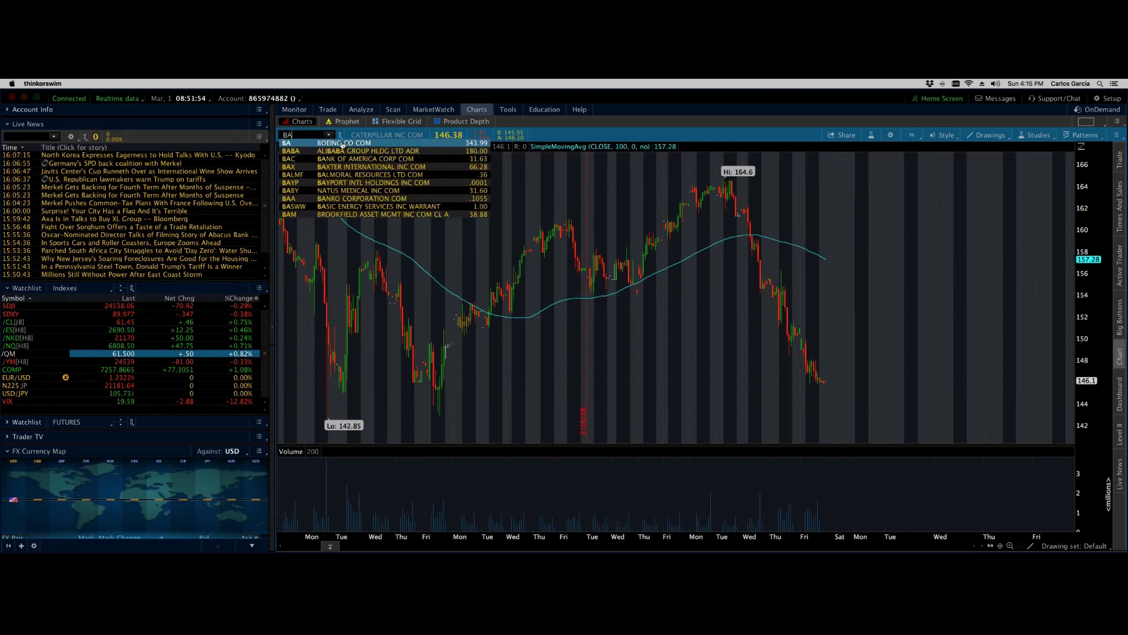
pyautogui.press('Return')
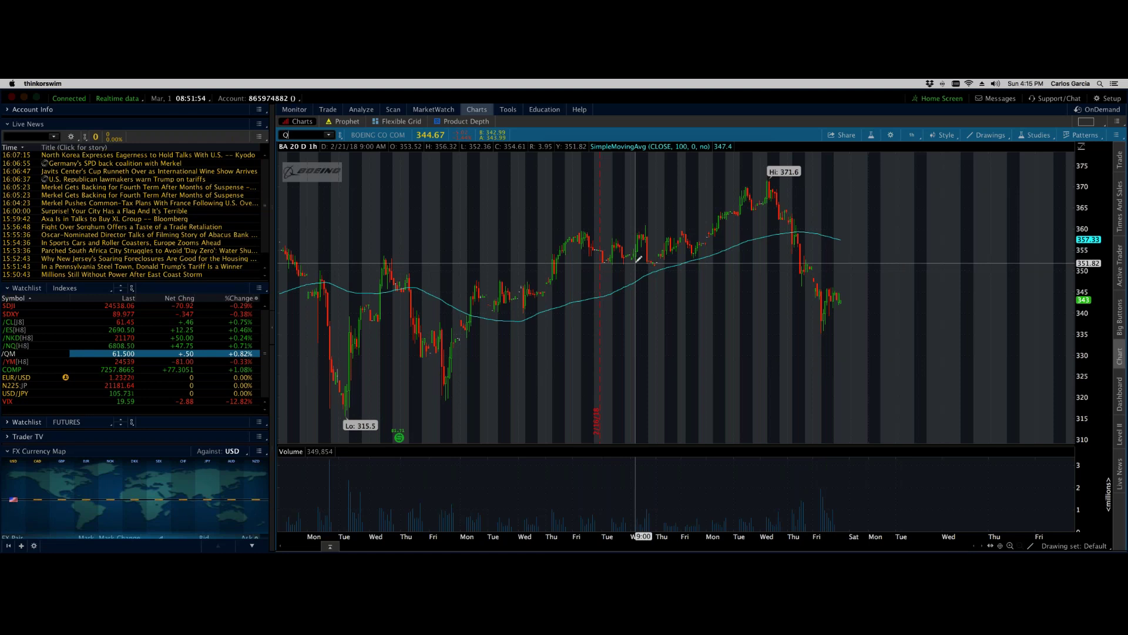
pyautogui.write('QQ')
pyautogui.press('Return')
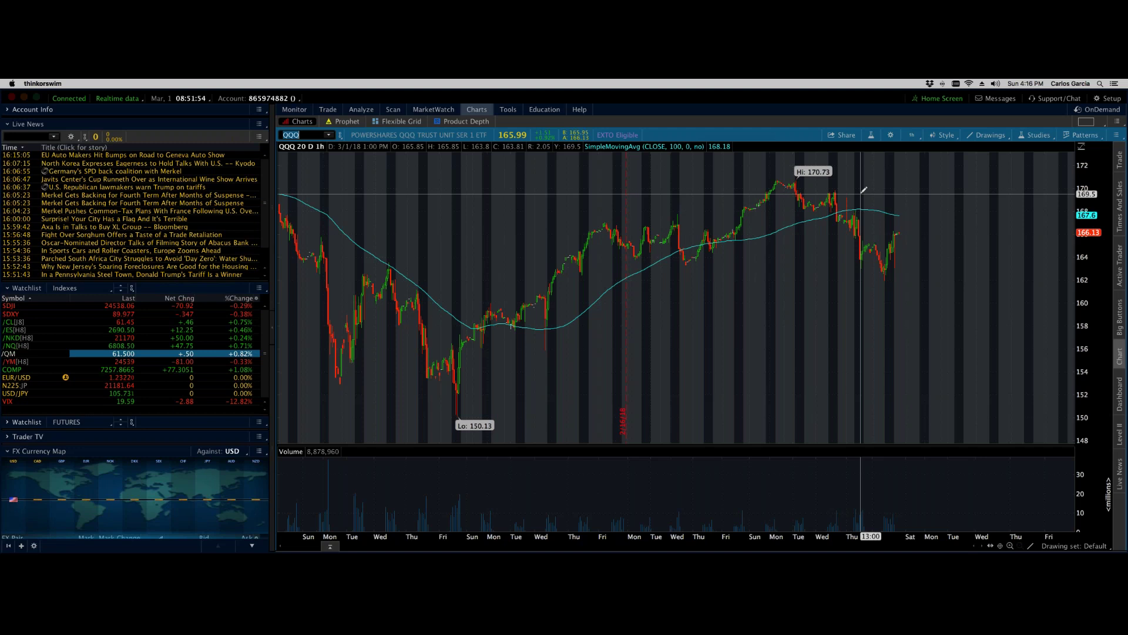
pyautogui.moveTo(1001, 544)
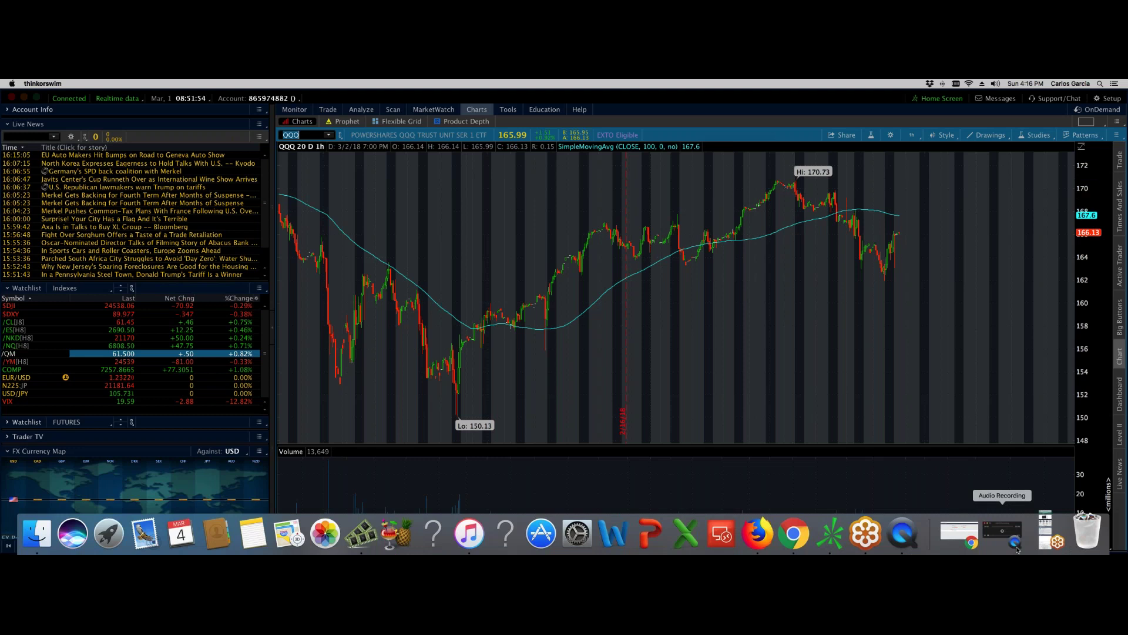
pyautogui.click(969, 542)
pyautogui.click(51, 98)
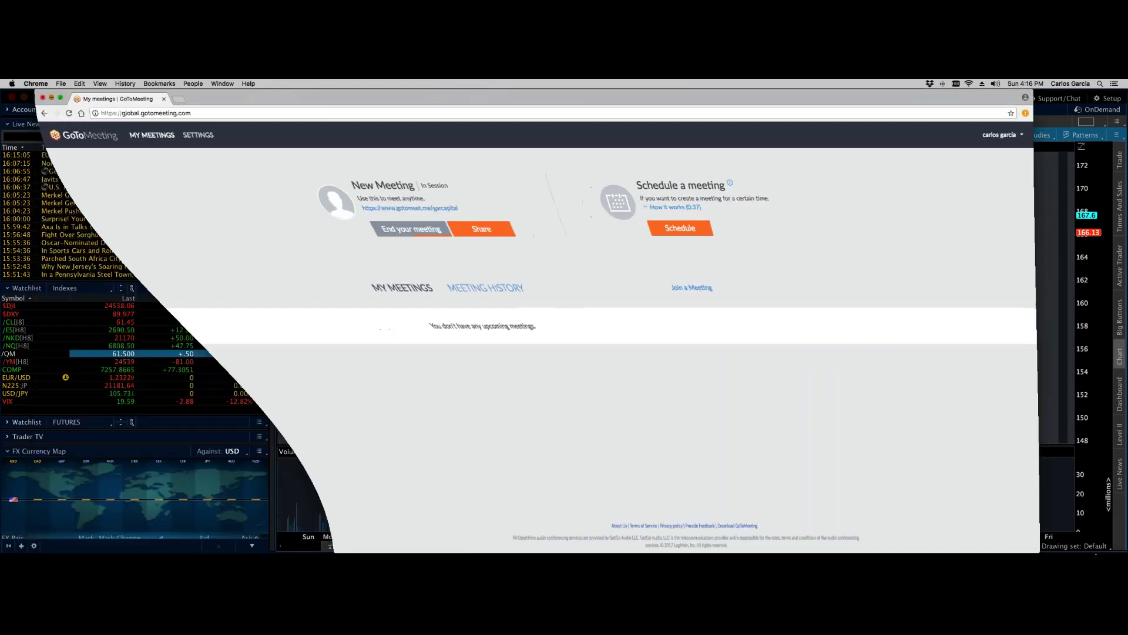
# Step: Switch to Firefox and bring up the CNBC home page to check the market headlines
pyautogui.moveTo(1020, 546)
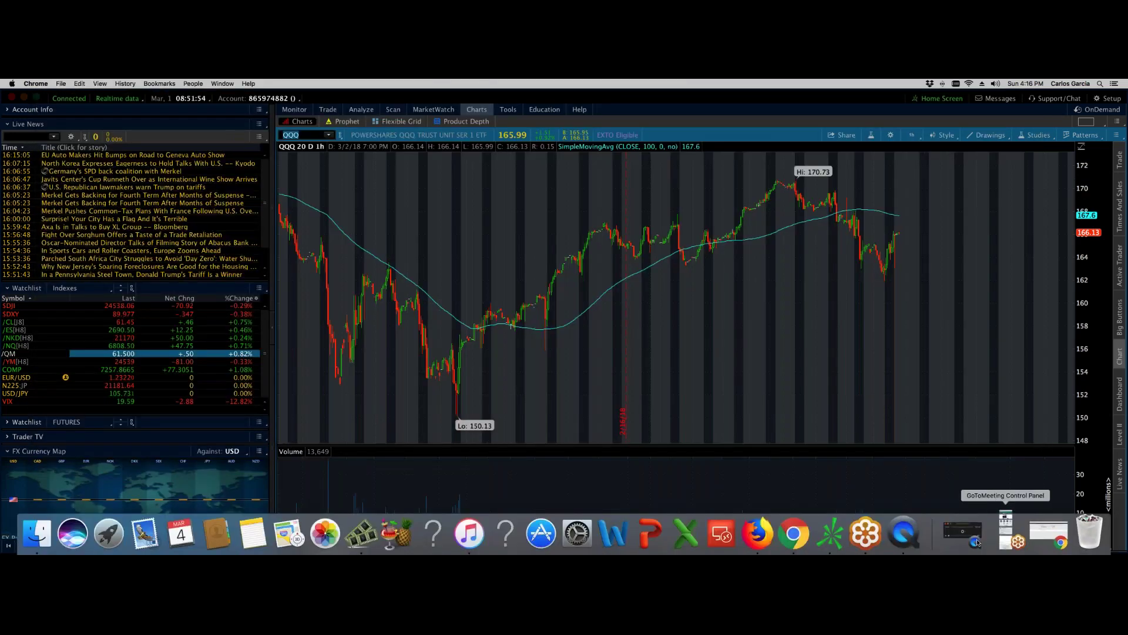
pyautogui.click(774, 534)
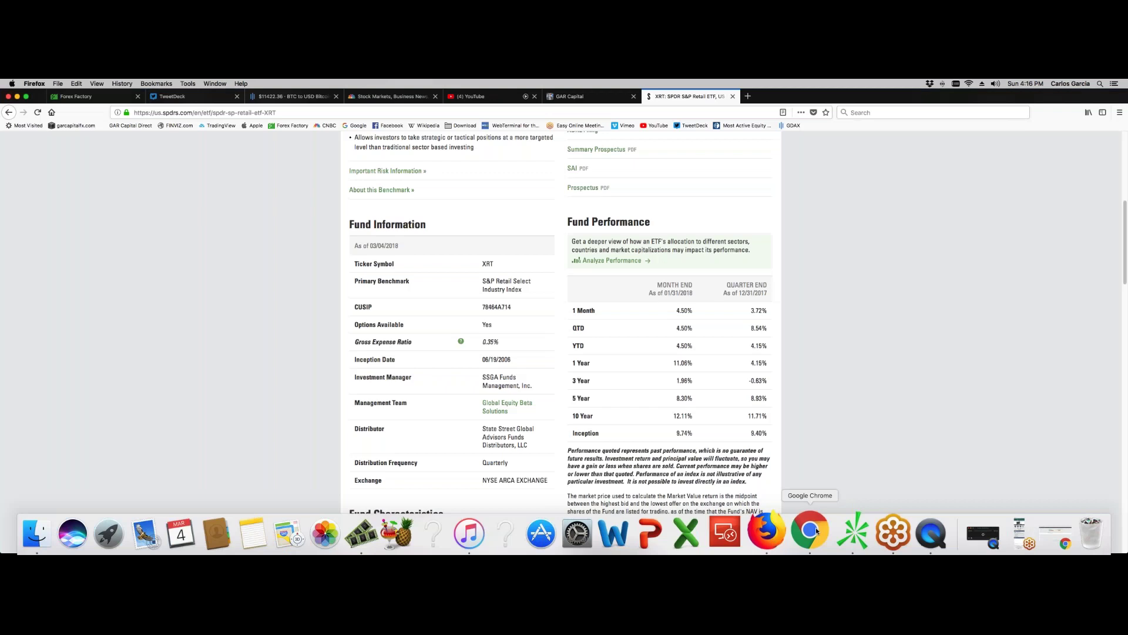
pyautogui.press('super+4')
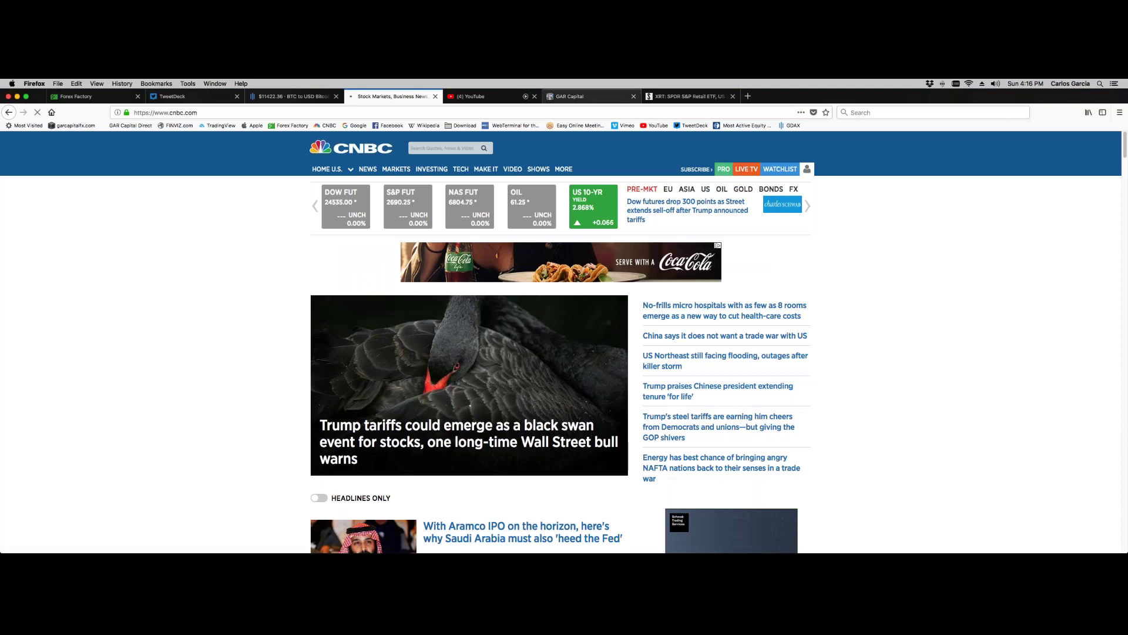
# Step: Switch back to thinkorswim and load the XLF financial sector ETF chart in place of QQQ
pyautogui.moveTo(1023, 538)
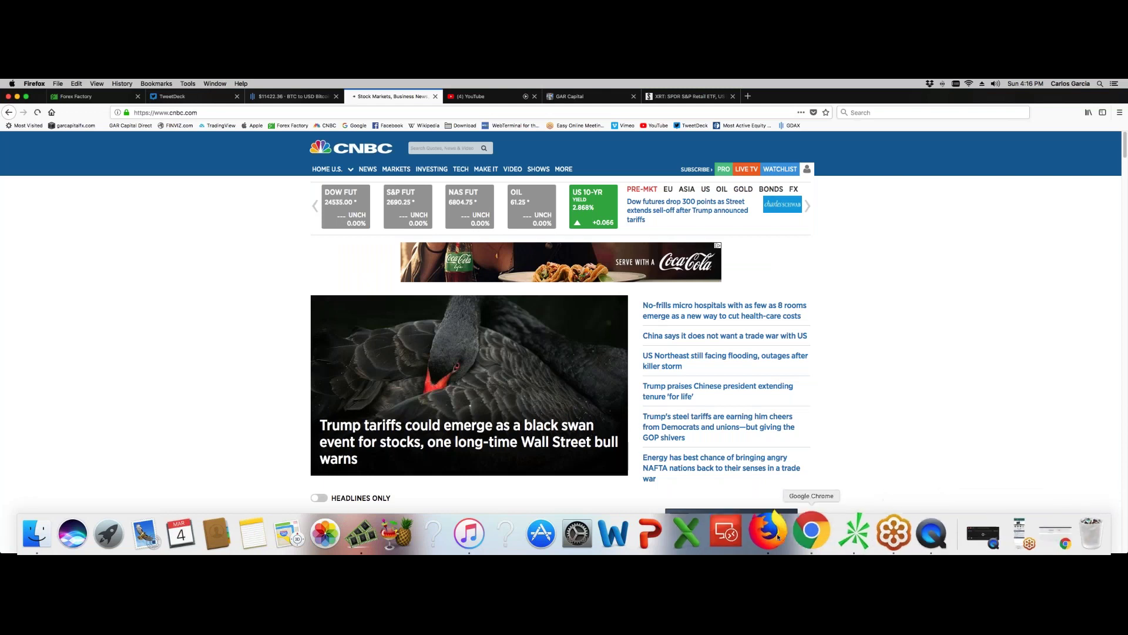
pyautogui.click(859, 539)
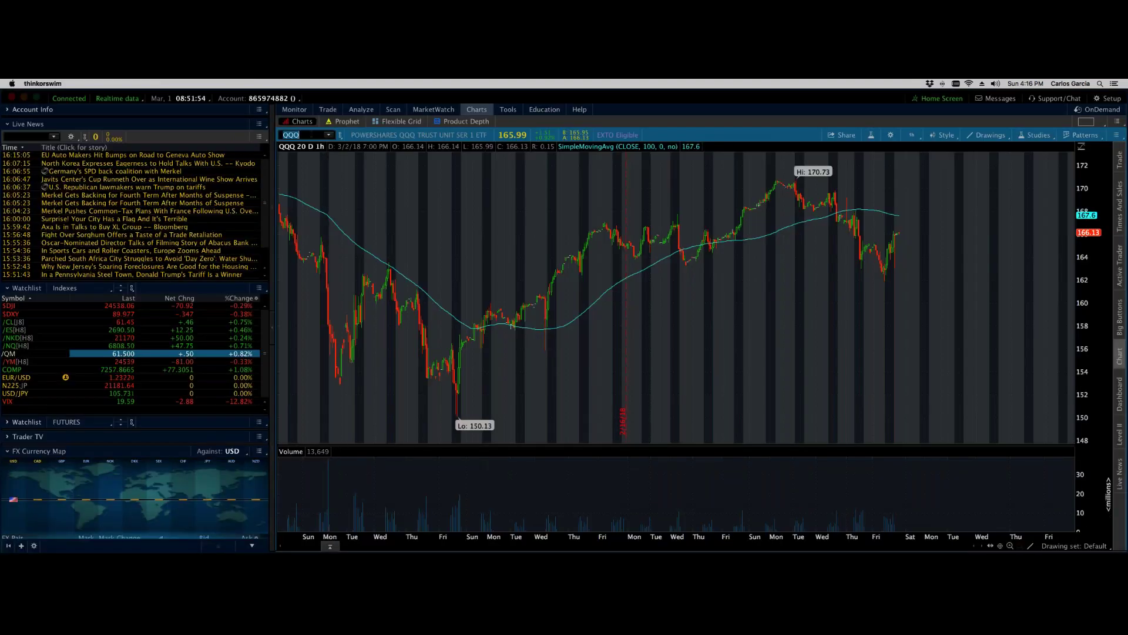
pyautogui.click(309, 135)
pyautogui.doubleClick(310, 135)
pyautogui.write('XLF')
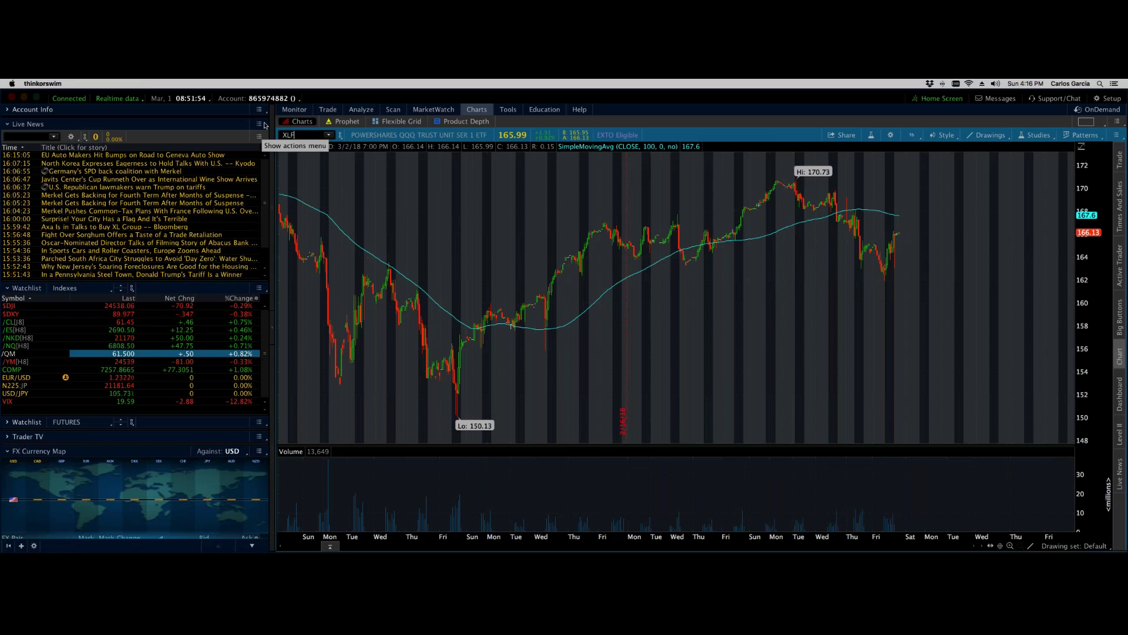
pyautogui.press('Return')
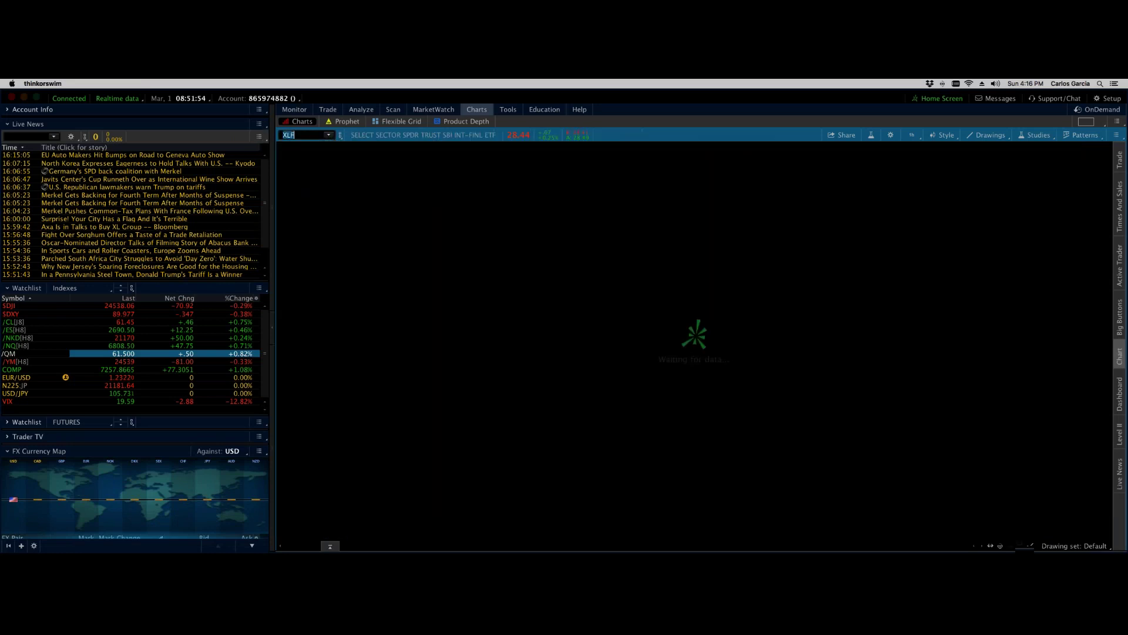
# Step: Switch to Firefox, search the SPDR site for xlf, and open the Financial Select Sector SPDR Fund page
pyautogui.moveTo(1030, 543)
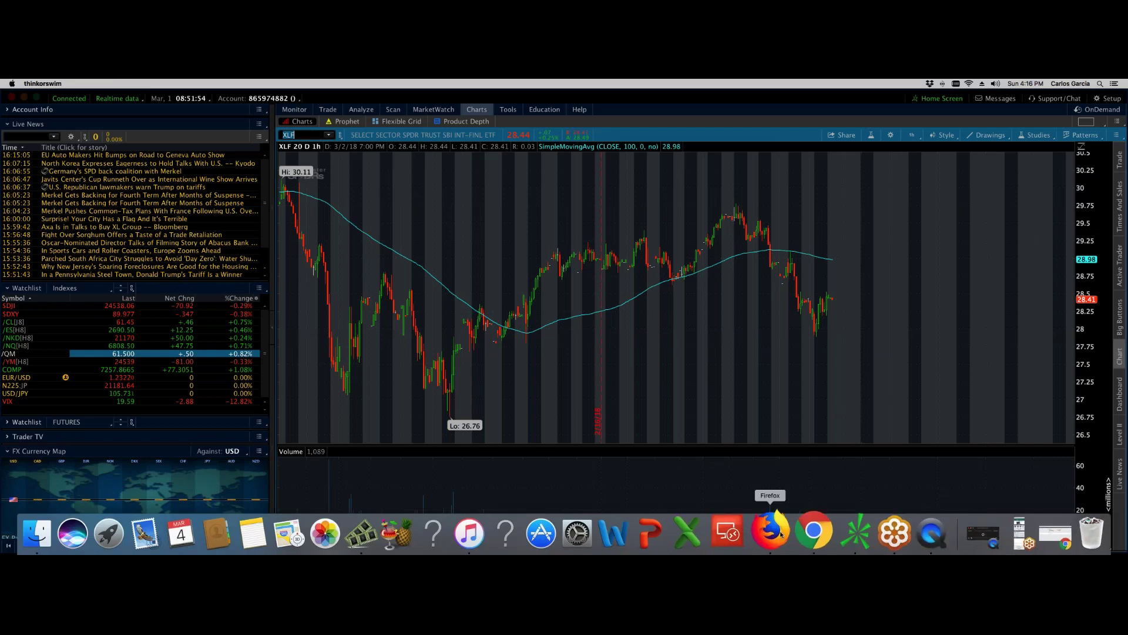
pyautogui.click(781, 533)
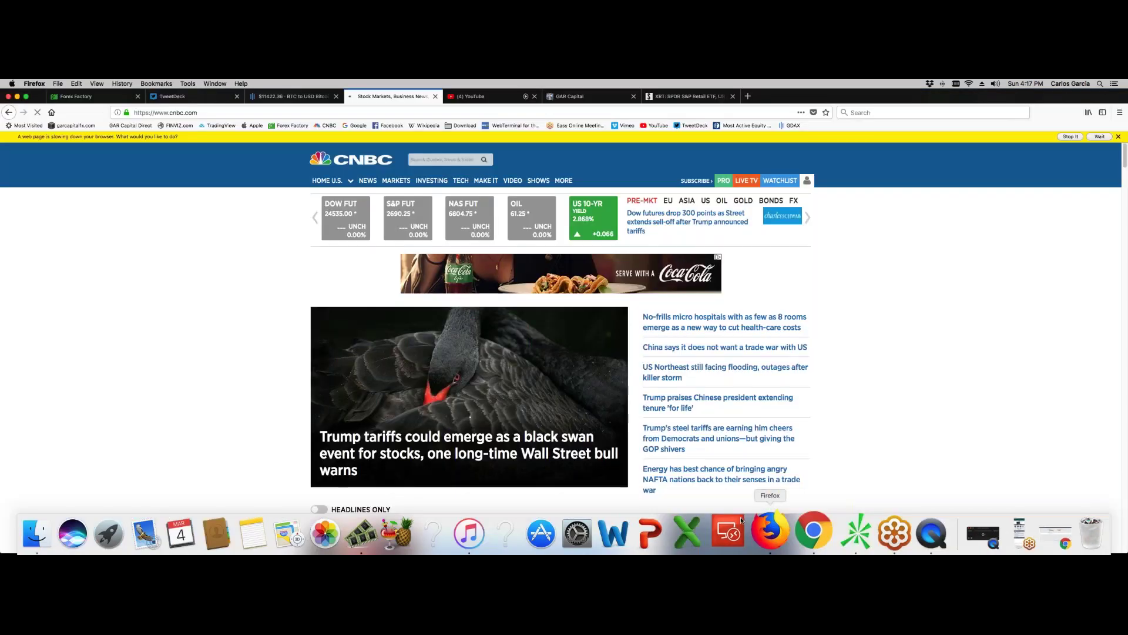
pyautogui.click(685, 98)
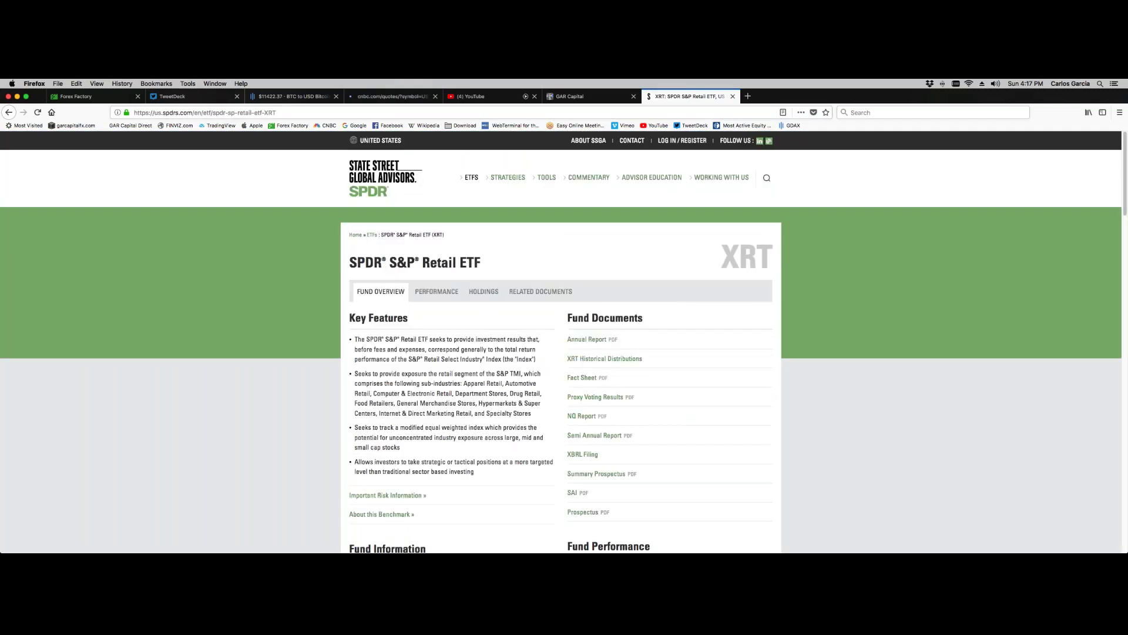
pyautogui.click(767, 177)
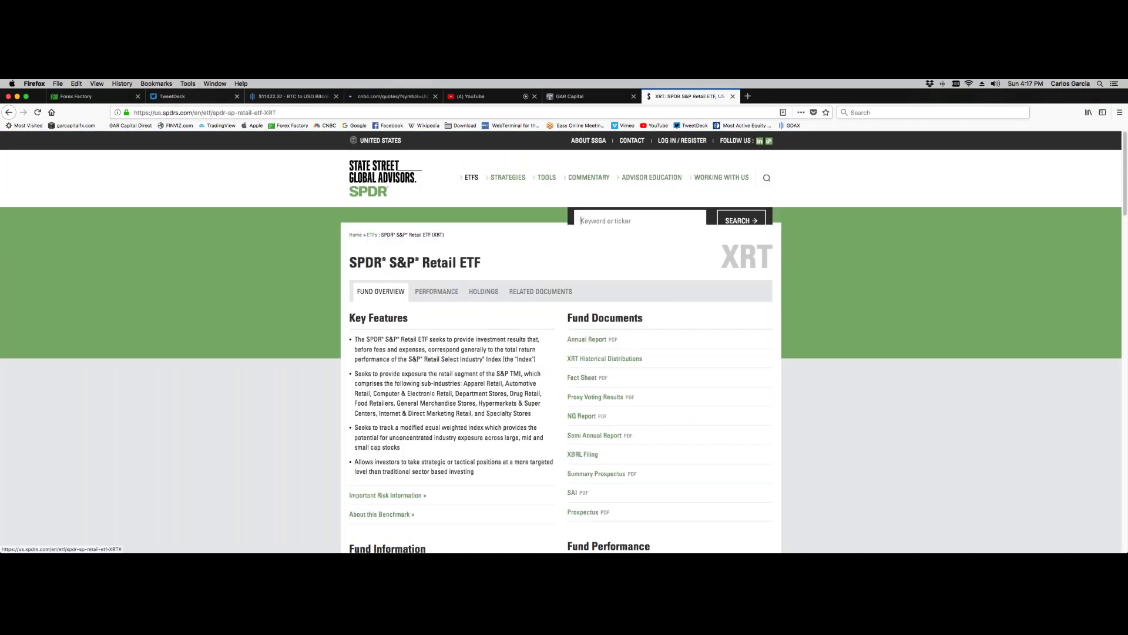
pyautogui.click(612, 226)
pyautogui.write('xlf')
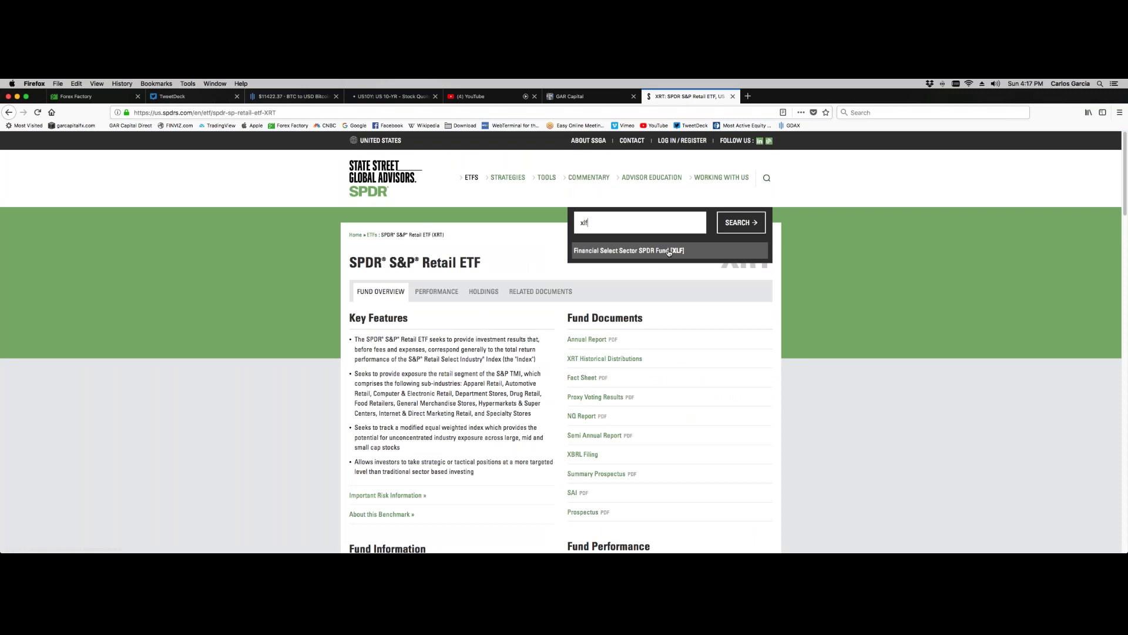
pyautogui.click(668, 251)
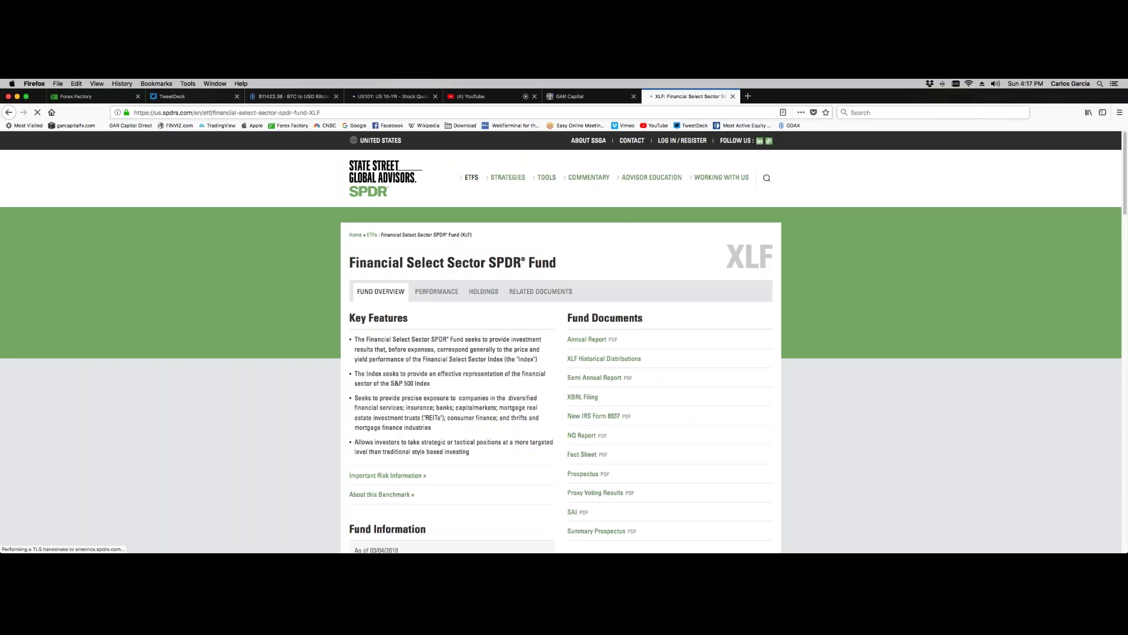
# Step: Dismiss the Important Risk Information notice and open the XLF fund's Holdings section
pyautogui.scroll(-1, 492, 351)
pyautogui.scroll(-5, 492, 350)
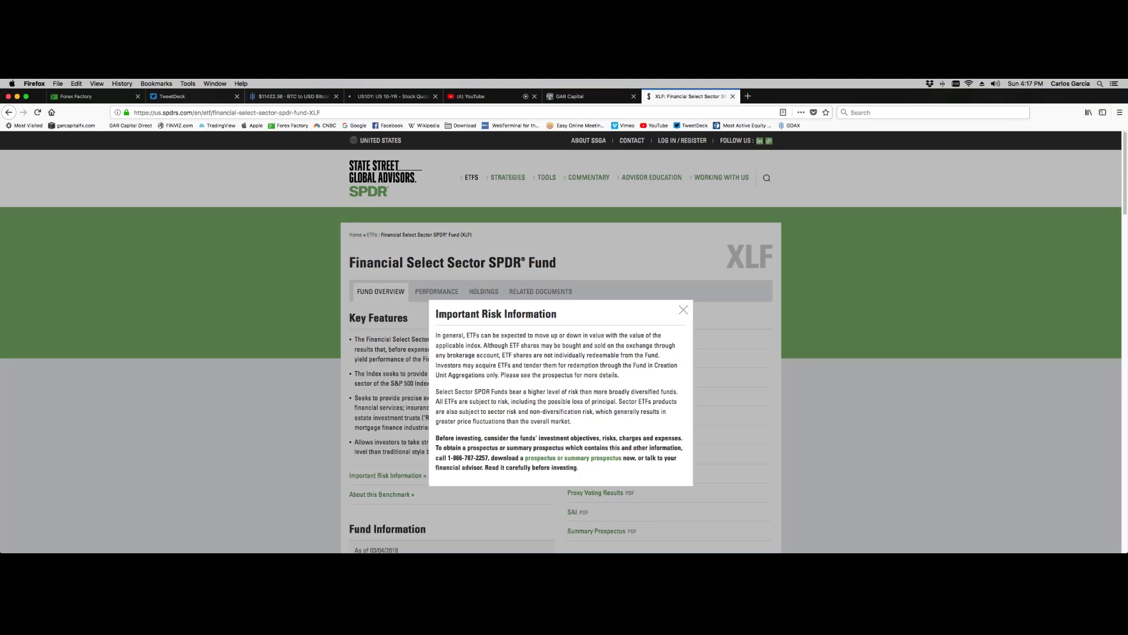
pyautogui.press('Escape')
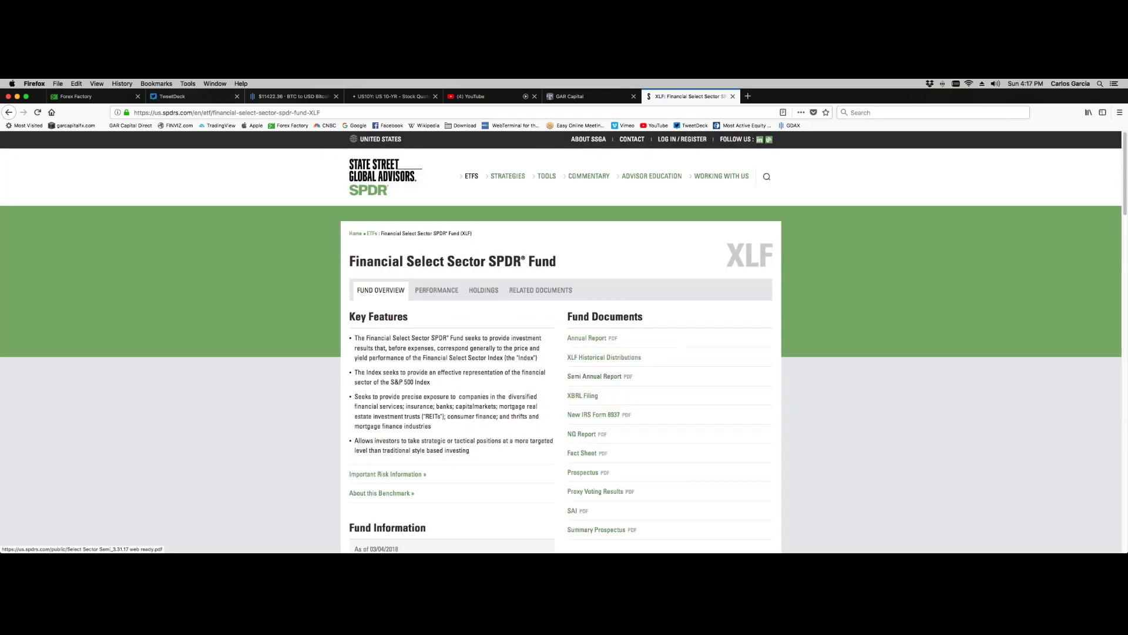
pyautogui.scroll(-15, 451, 403)
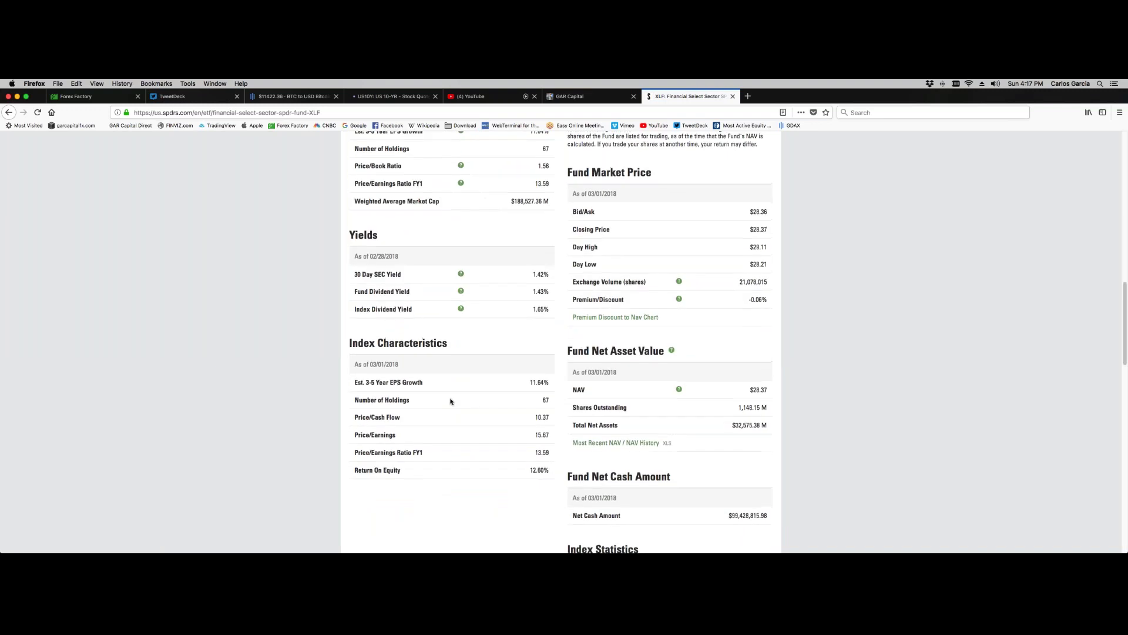
pyautogui.press('Home')
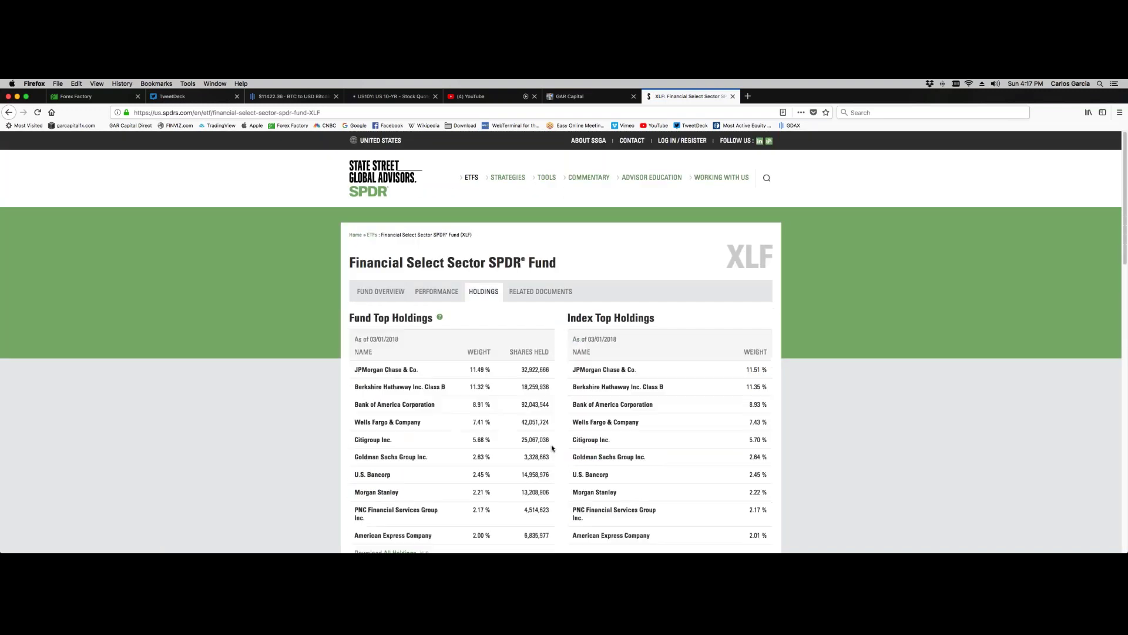
# Step: Examine XLF's top holdings and their weights, as well as the fund's industry allocation
pyautogui.scroll(-2, 533, 435)
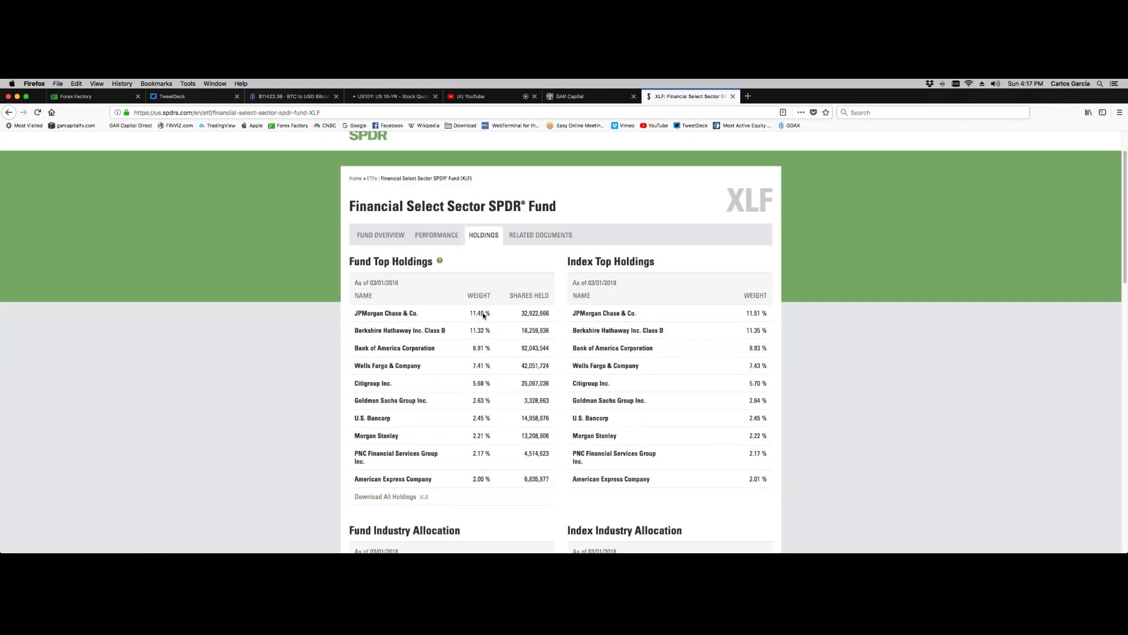
pyautogui.moveTo(483, 315); pyautogui.dragTo(489, 341)
pyautogui.click(489, 341)
pyautogui.moveTo(477, 400)
pyautogui.mouseDown()
pyautogui.moveTo(493, 402)
pyautogui.moveTo(494, 418)
pyautogui.moveTo(478, 417)
pyautogui.mouseUp()
pyautogui.moveTo(493, 418); pyautogui.dragTo(472, 418)
pyautogui.click(537, 470)
pyautogui.scroll(-1, 535, 472)
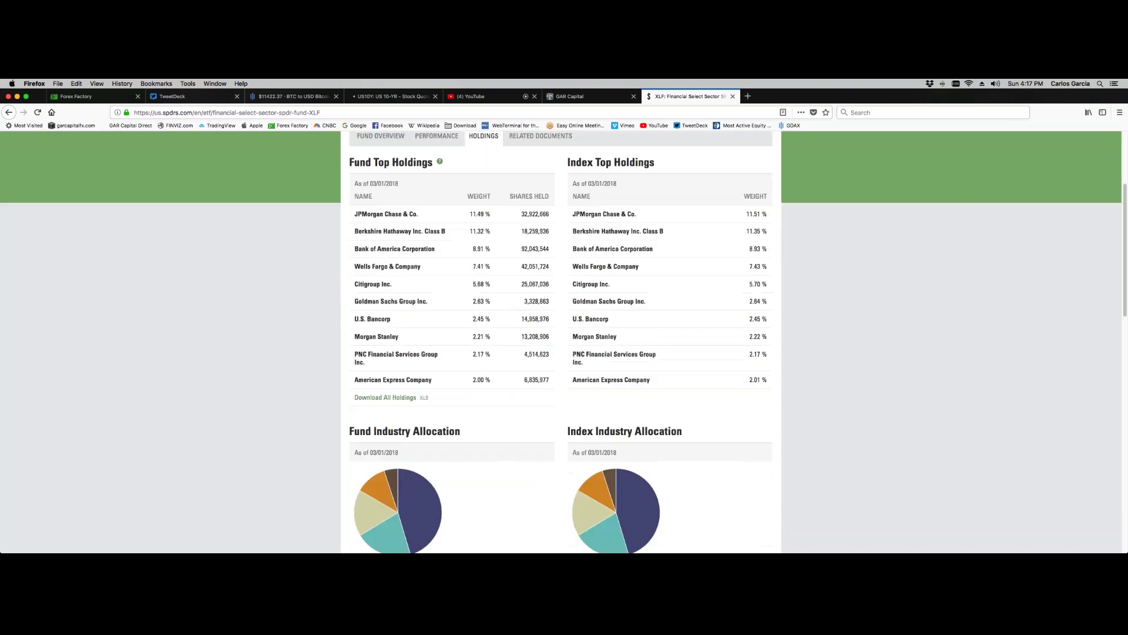
pyautogui.scroll(-3, 529, 466)
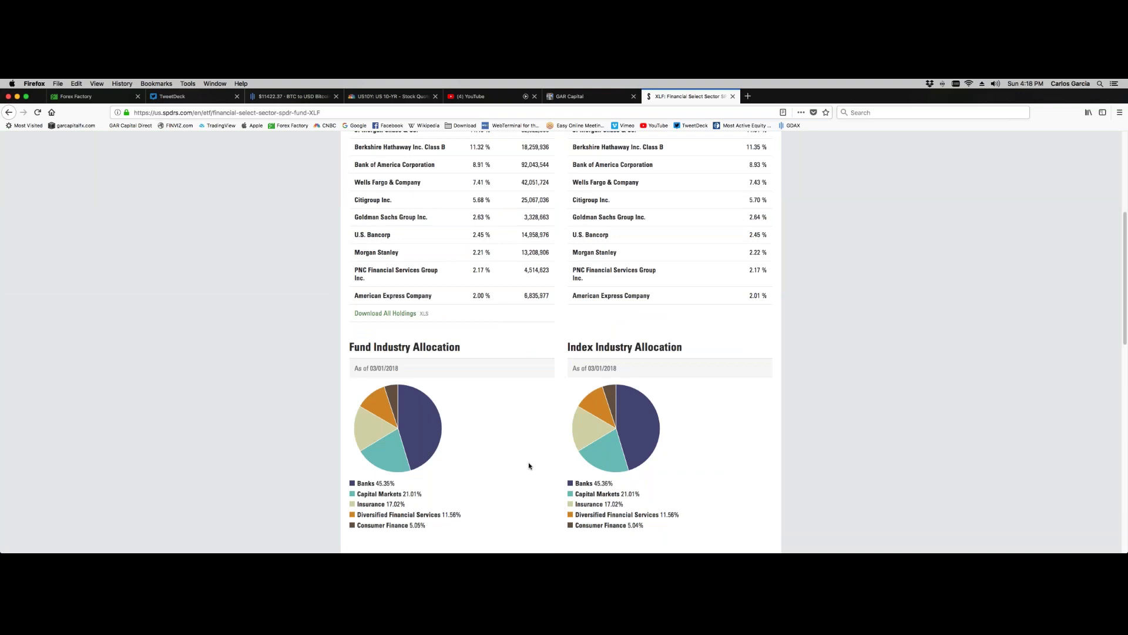
# Step: Switch back to thinkorswim and set the XLF chart's time frame to 180 days with 4-hour bars
pyautogui.scroll(5, 547, 435)
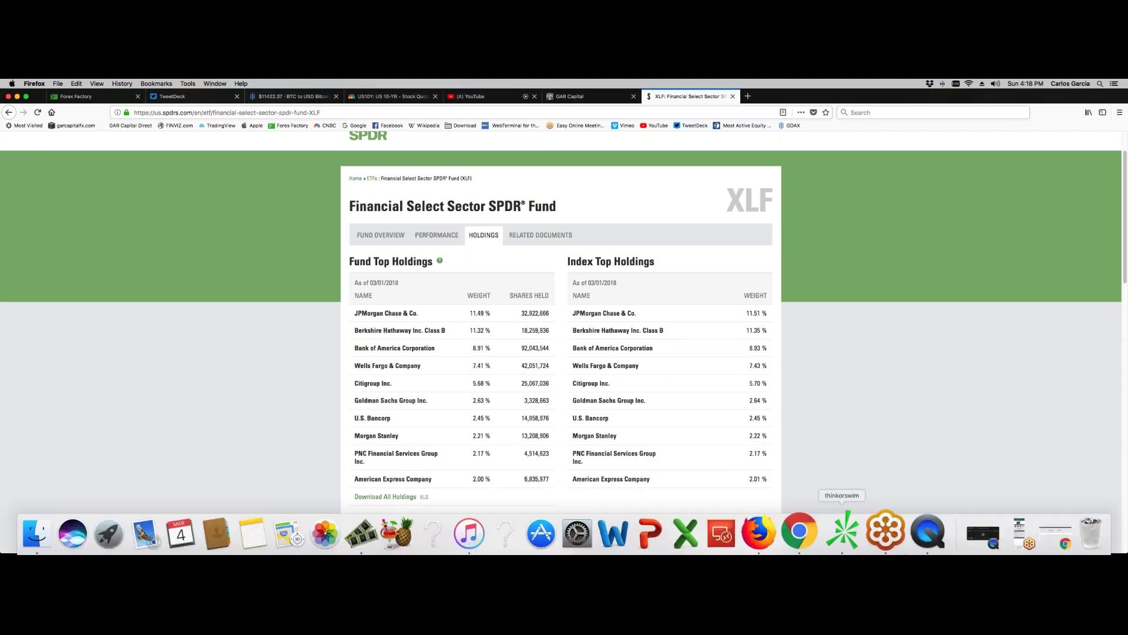
pyautogui.click(842, 532)
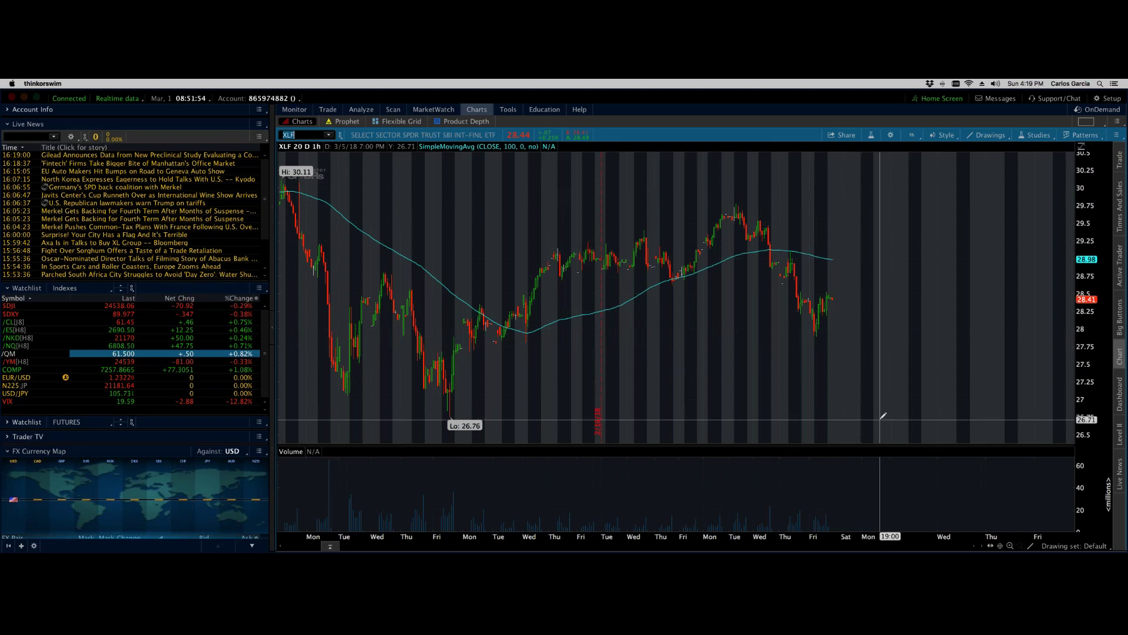
pyautogui.click(912, 135)
pyautogui.click(886, 226)
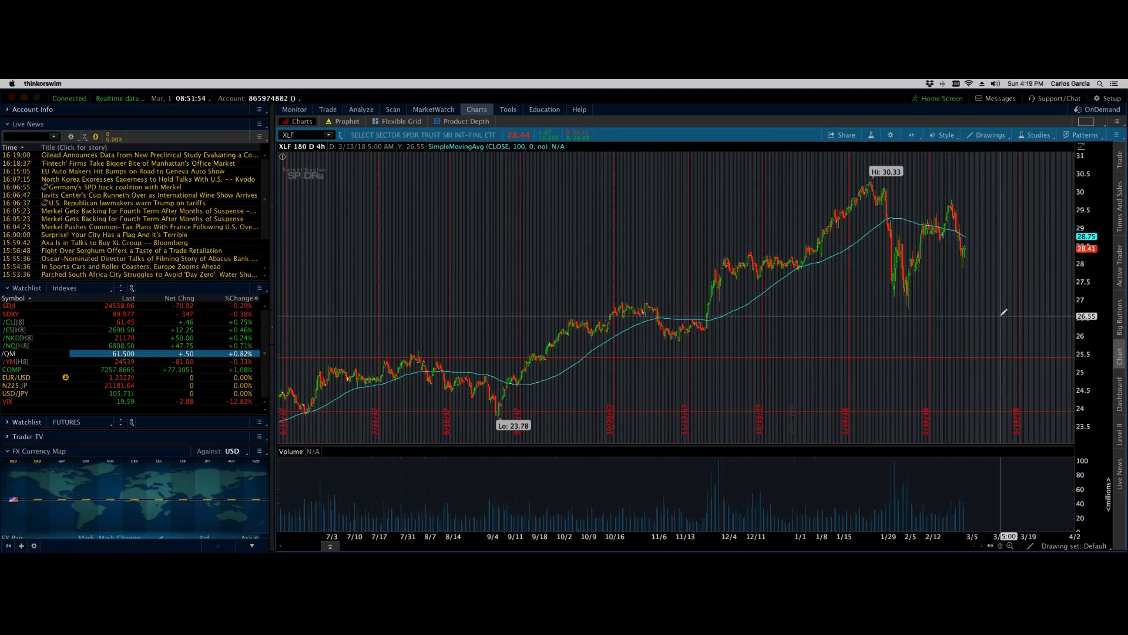
# Step: Load the JPMorgan Chase (JPM) chart in place of XLF
pyautogui.click(301, 134)
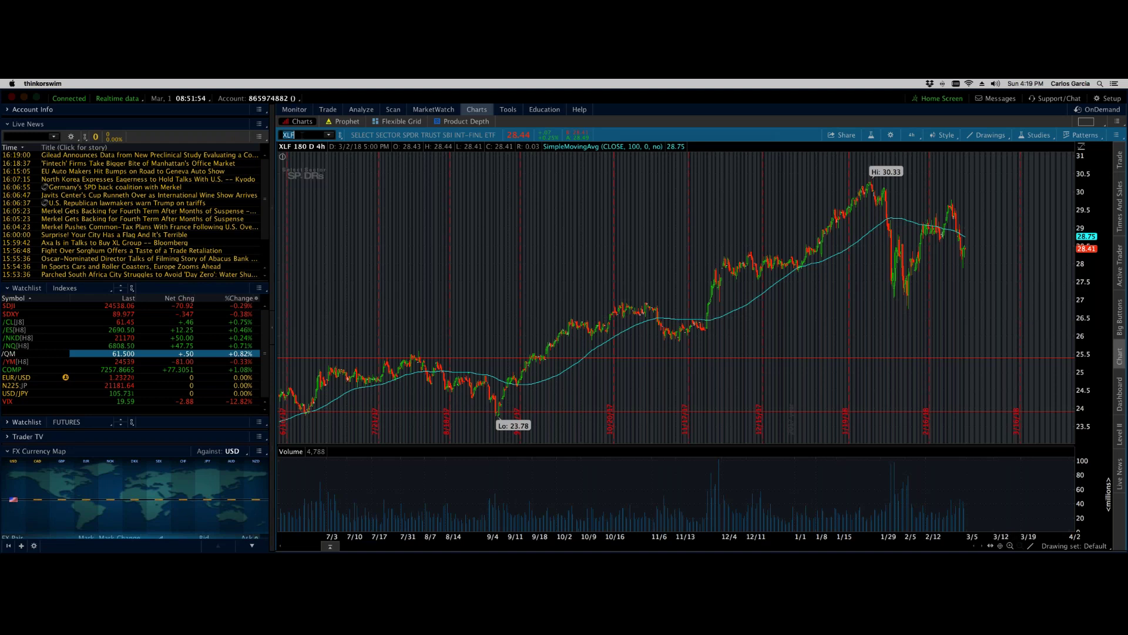
pyautogui.write('JPM')
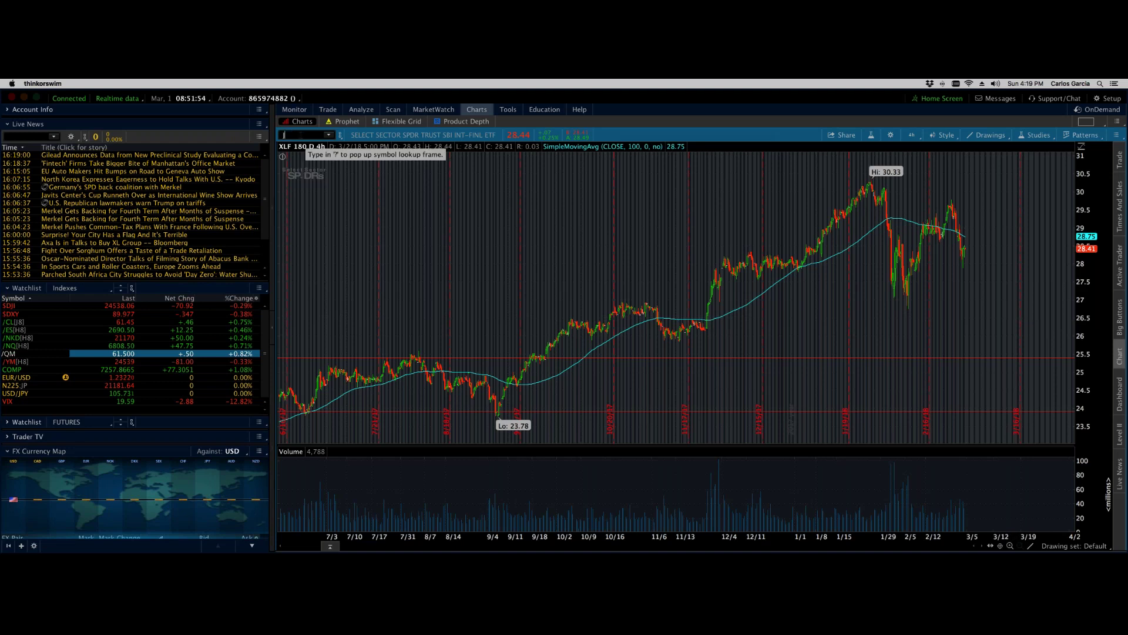
pyautogui.press('Return')
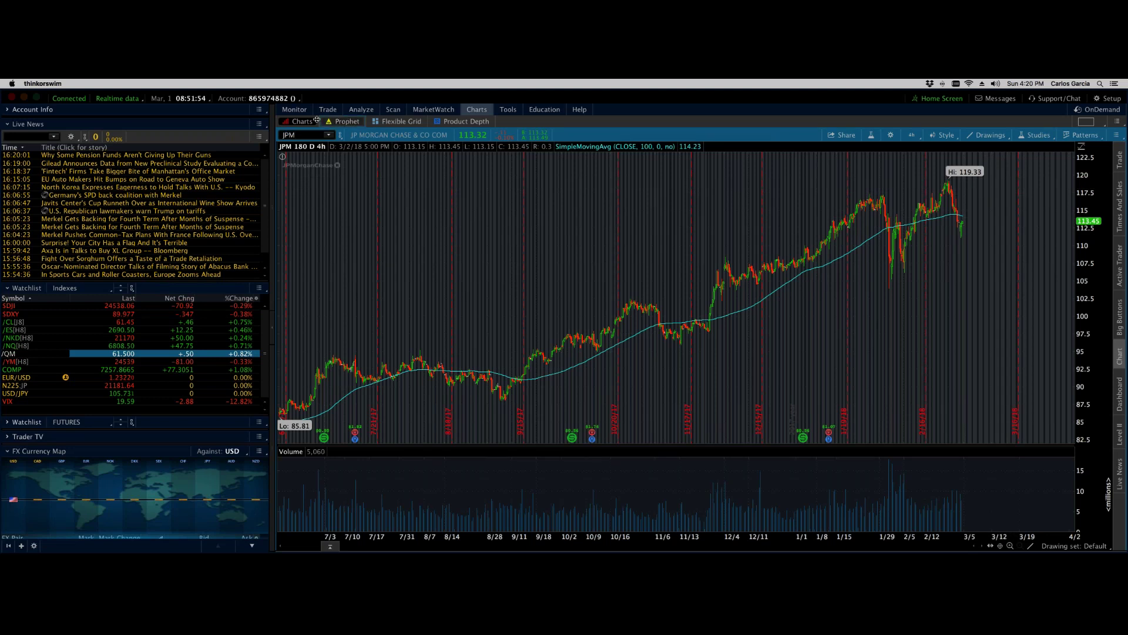
# Step: Load the Bank of America (BAC) chart in place of JPM
pyautogui.click(297, 134)
pyautogui.write('BVAC')
pyautogui.press('BackSpace')
pyautogui.press('BackSpace')
pyautogui.press('BackSpace')
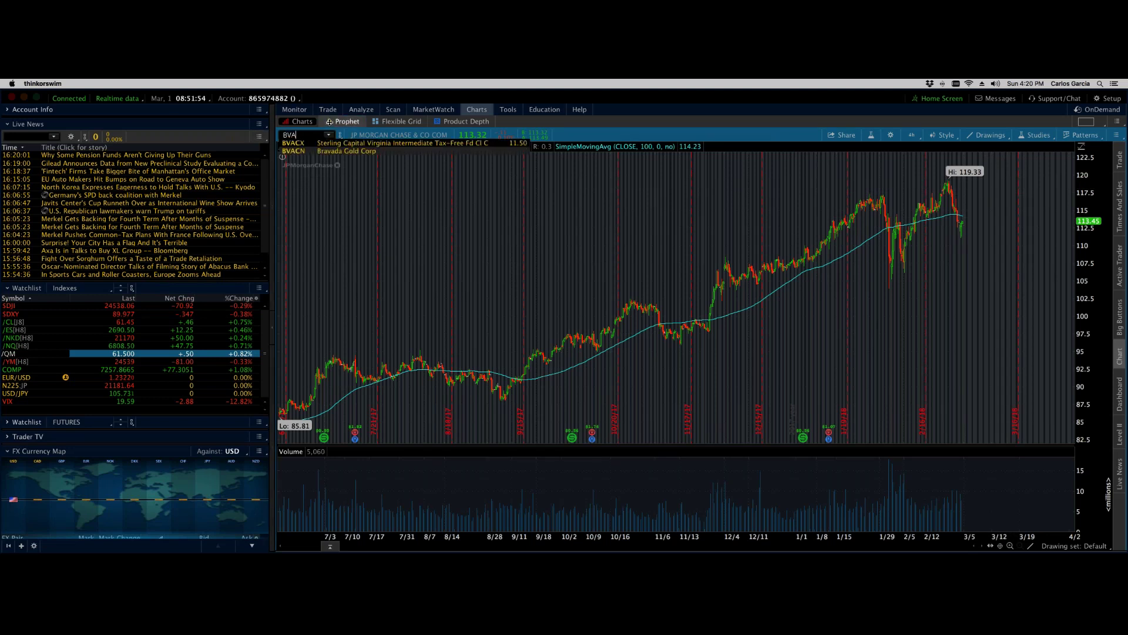
pyautogui.write('AC')
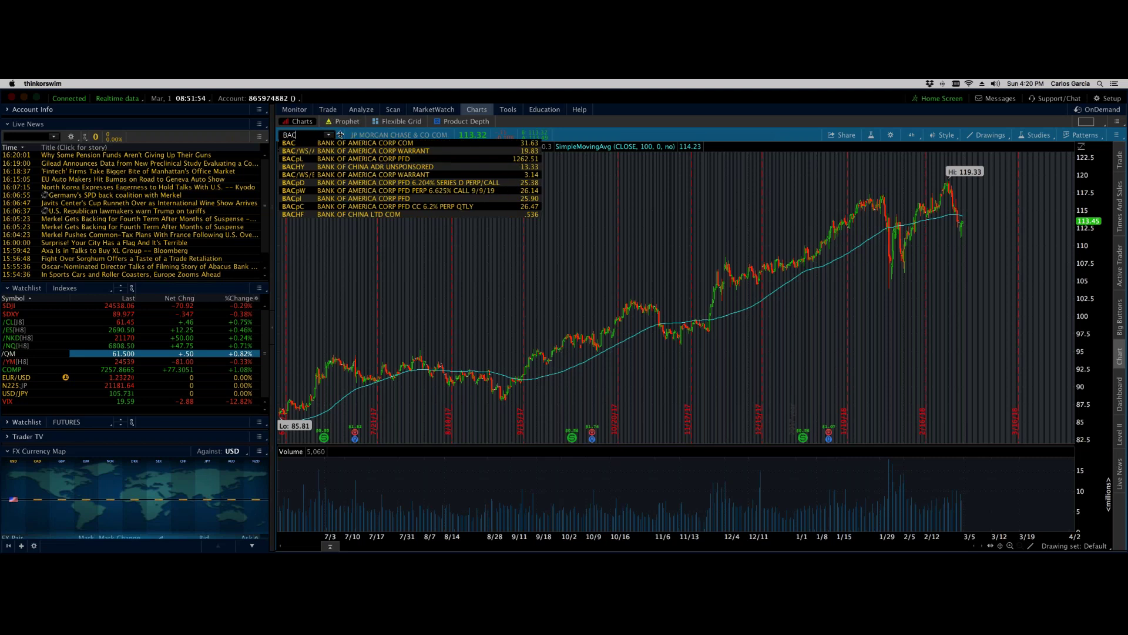
pyautogui.press('Return')
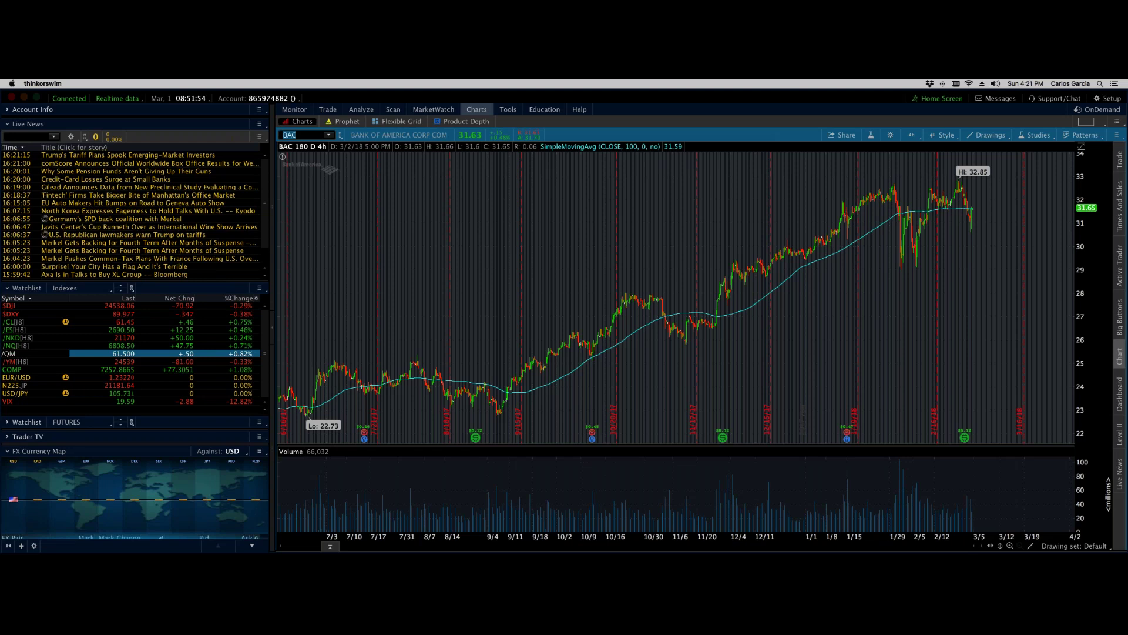
# Step: Load the United States Steel (X) chart and set its time frame to 20 days with 1-hour bars
pyautogui.write('X')
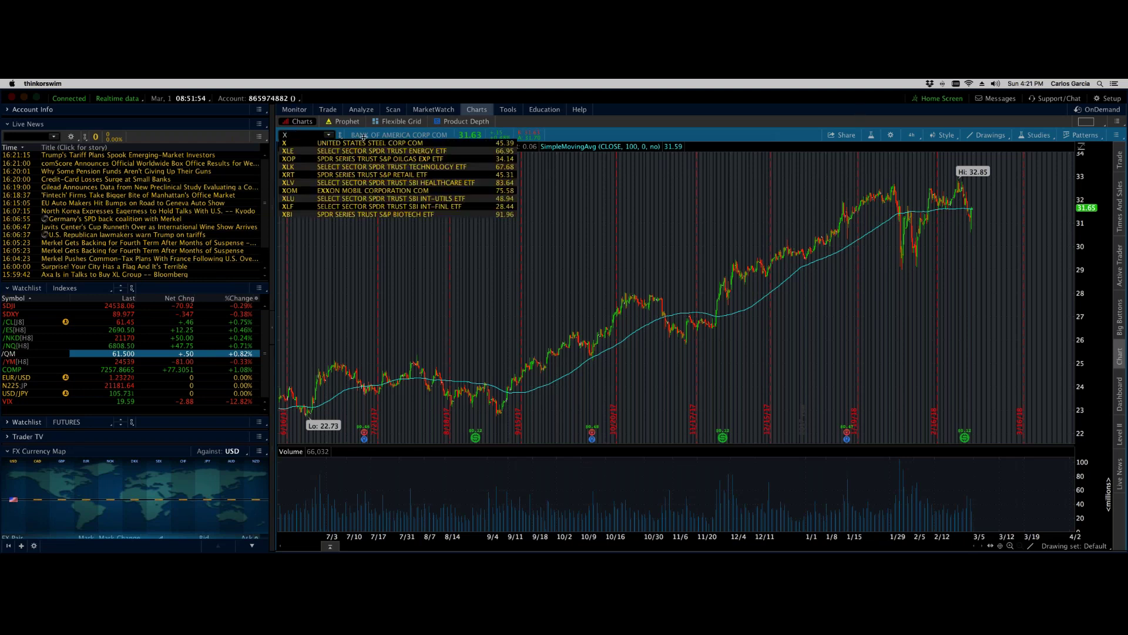
pyautogui.press('Return')
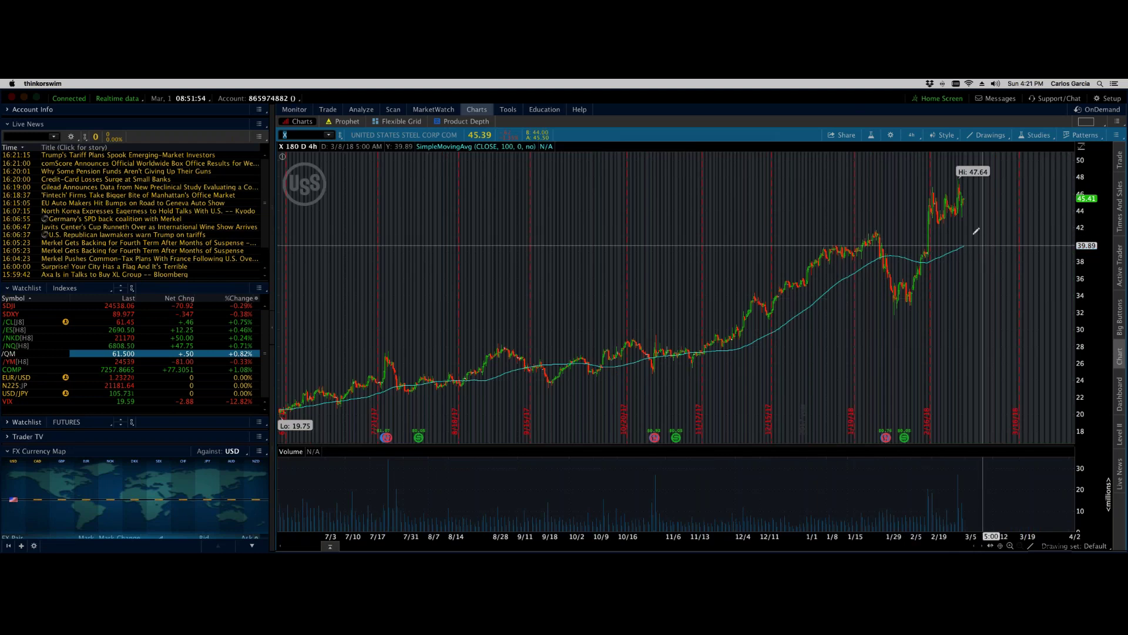
pyautogui.click(911, 135)
pyautogui.click(866, 226)
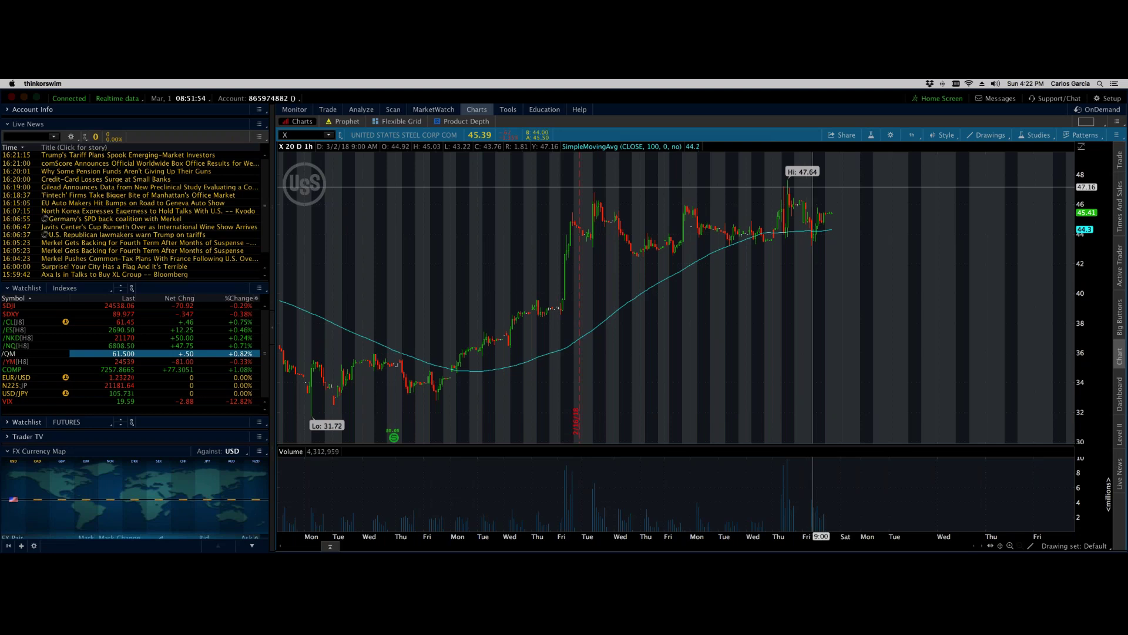
# Step: Switch to Firefox, close the XLF fund page, and bring up the GDAX BTC/USD trading page
pyautogui.moveTo(966, 545)
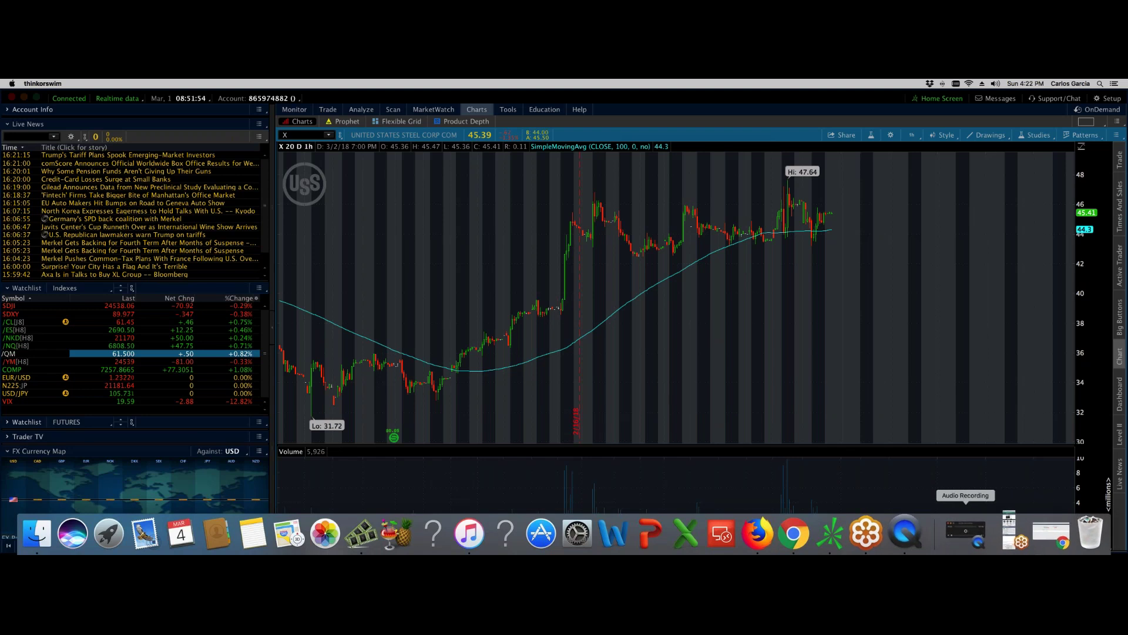
pyautogui.click(765, 530)
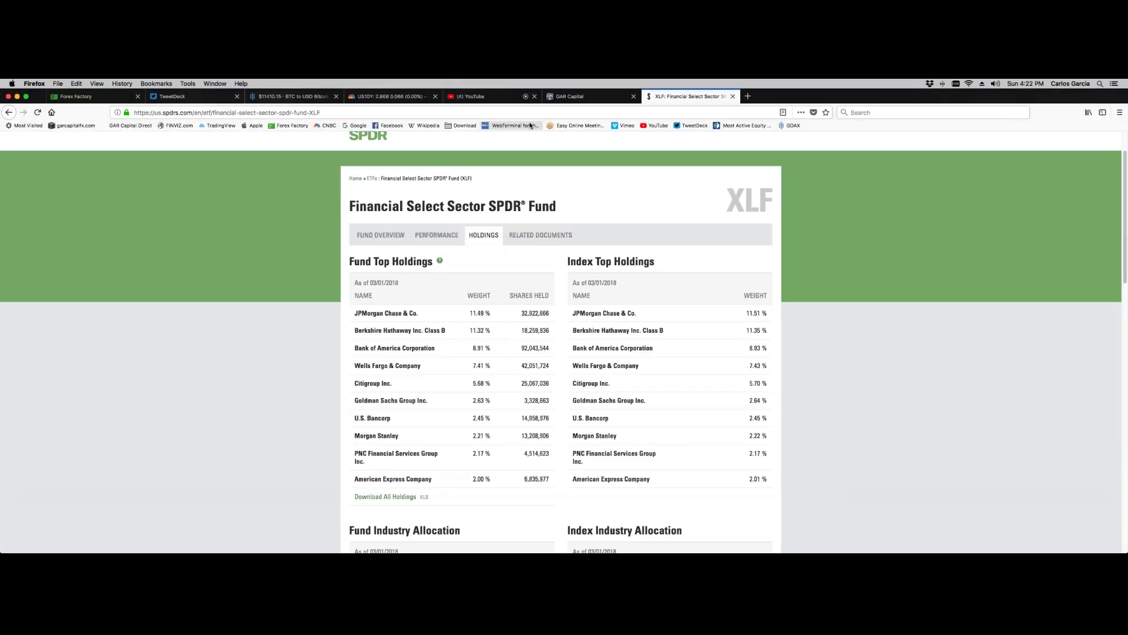
pyautogui.click(733, 96)
pyautogui.click(391, 96)
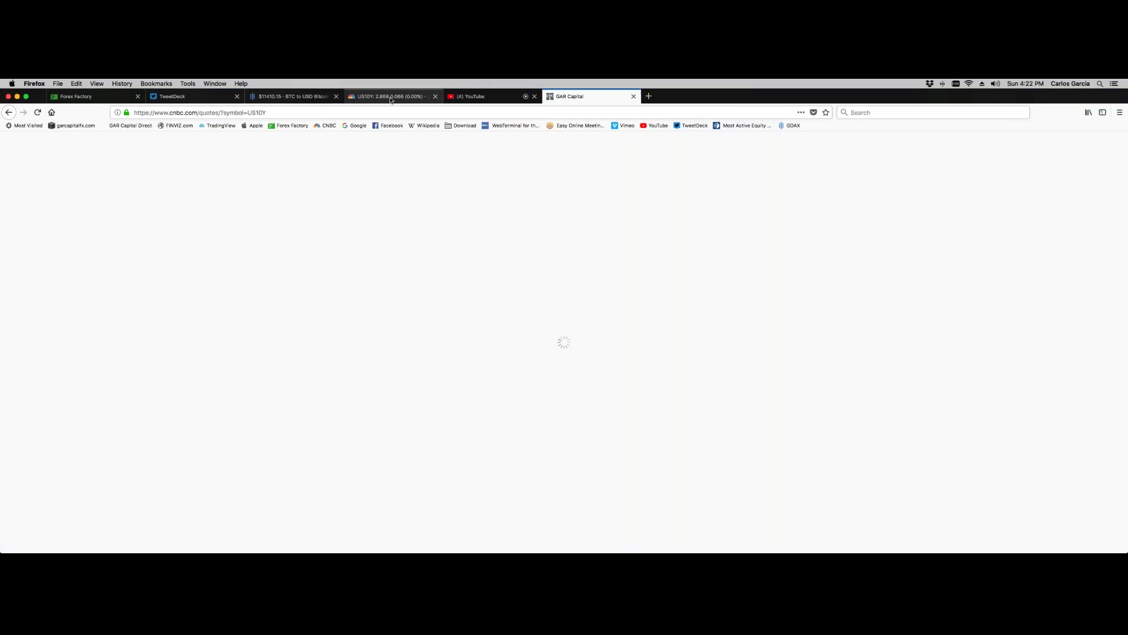
pyautogui.click(291, 96)
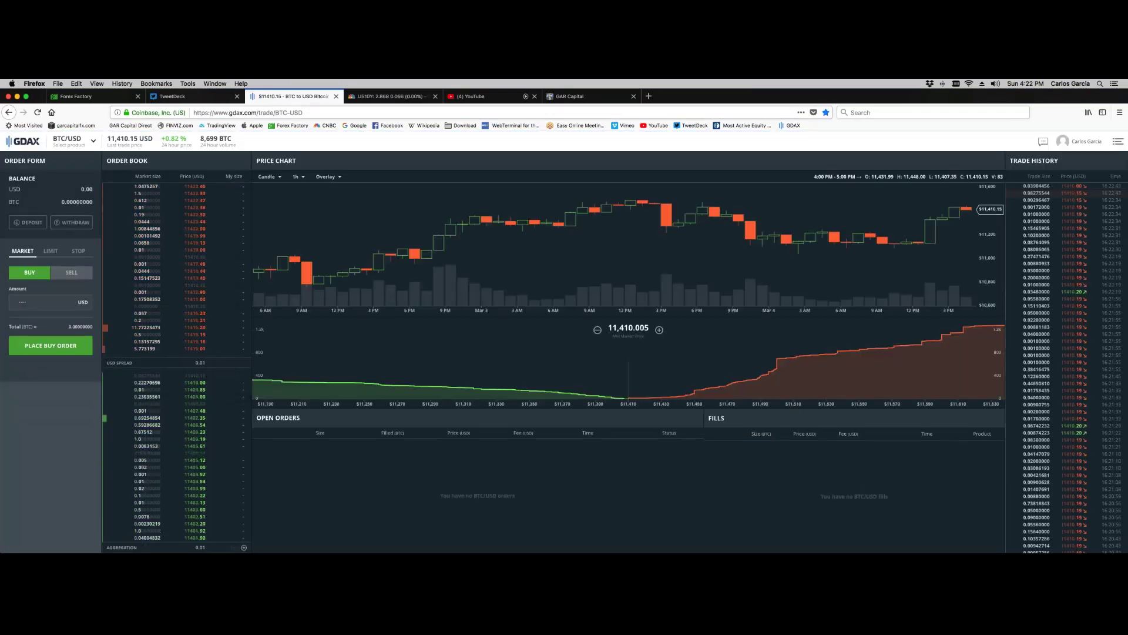
# Step: Open TradingView in a new browser tab, look up SPX, and open the S&P 500 index's interactive chart
pyautogui.click(649, 96)
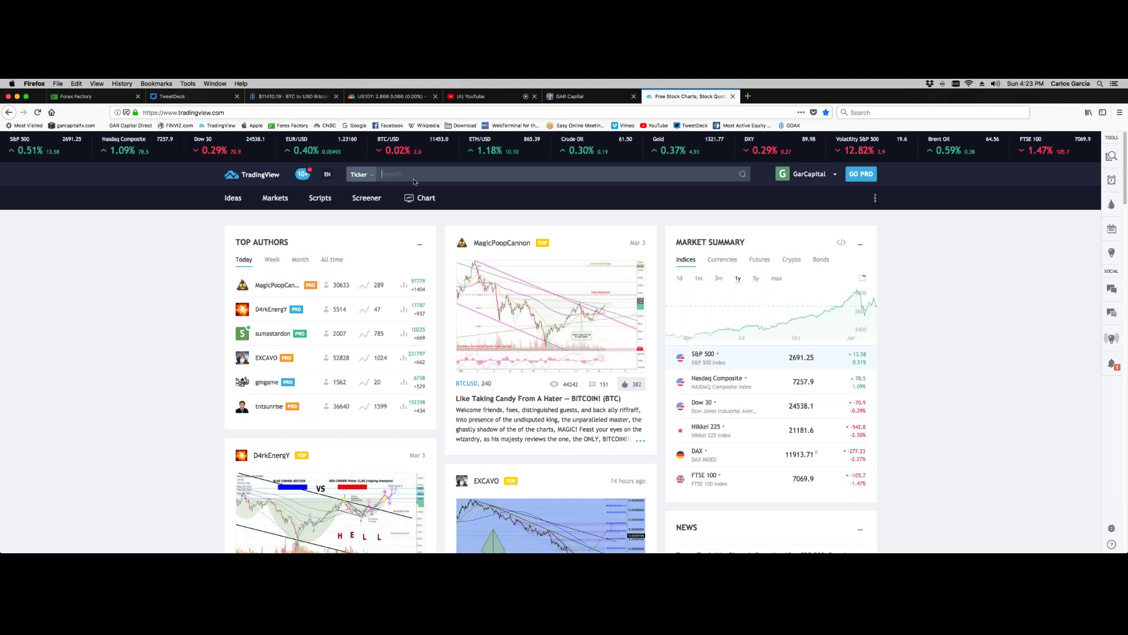
pyautogui.write('SPX')
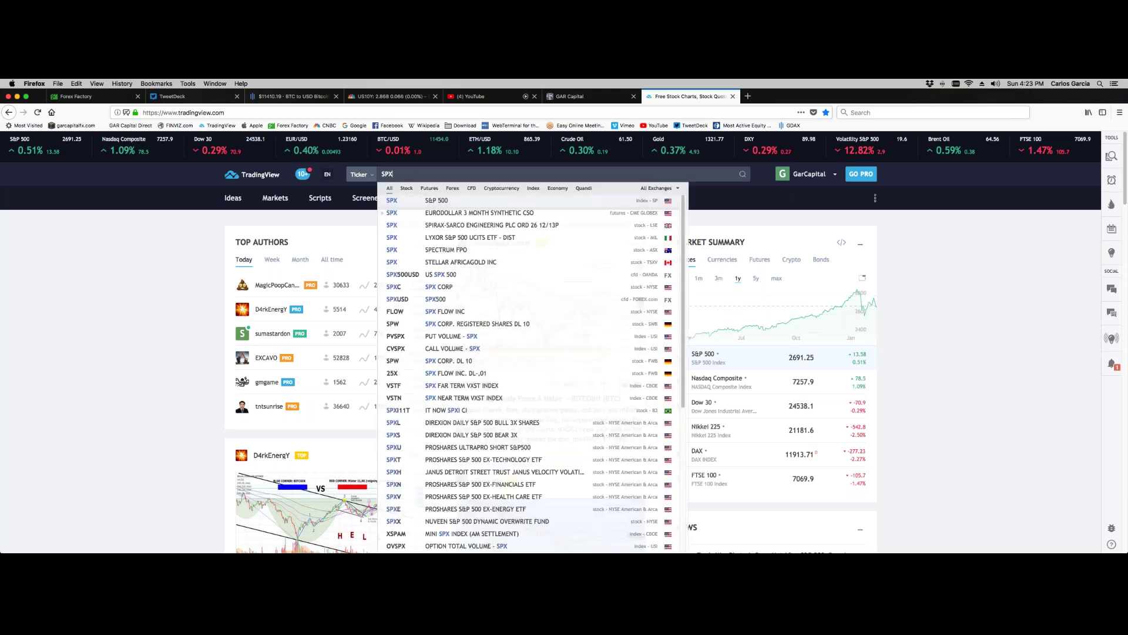
pyautogui.press('Return')
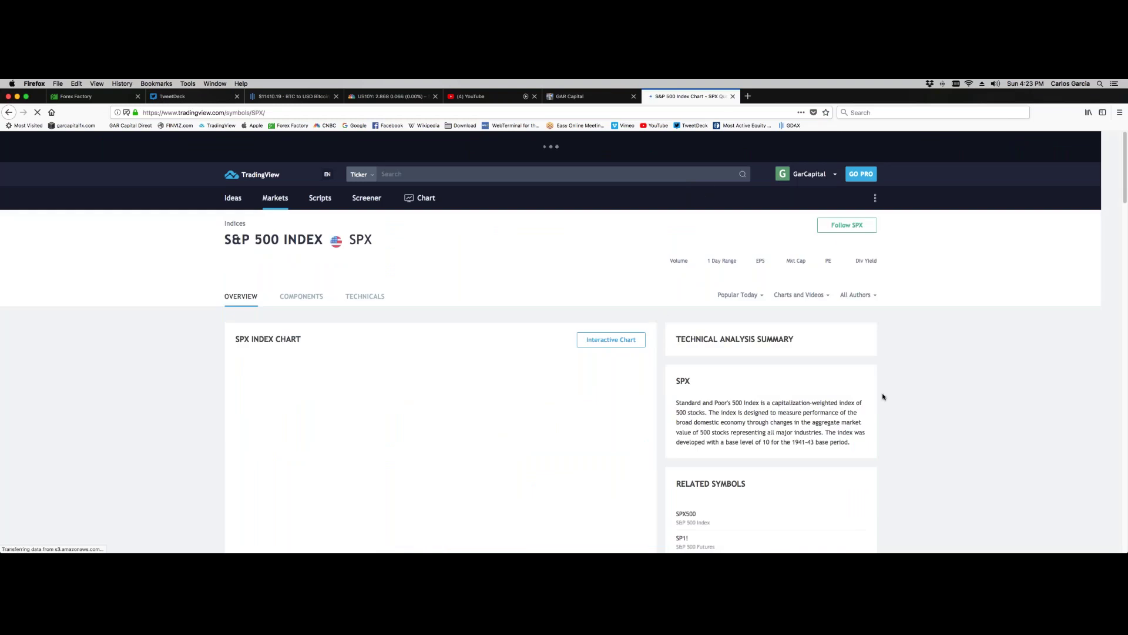
pyautogui.scroll(-1, 882, 397)
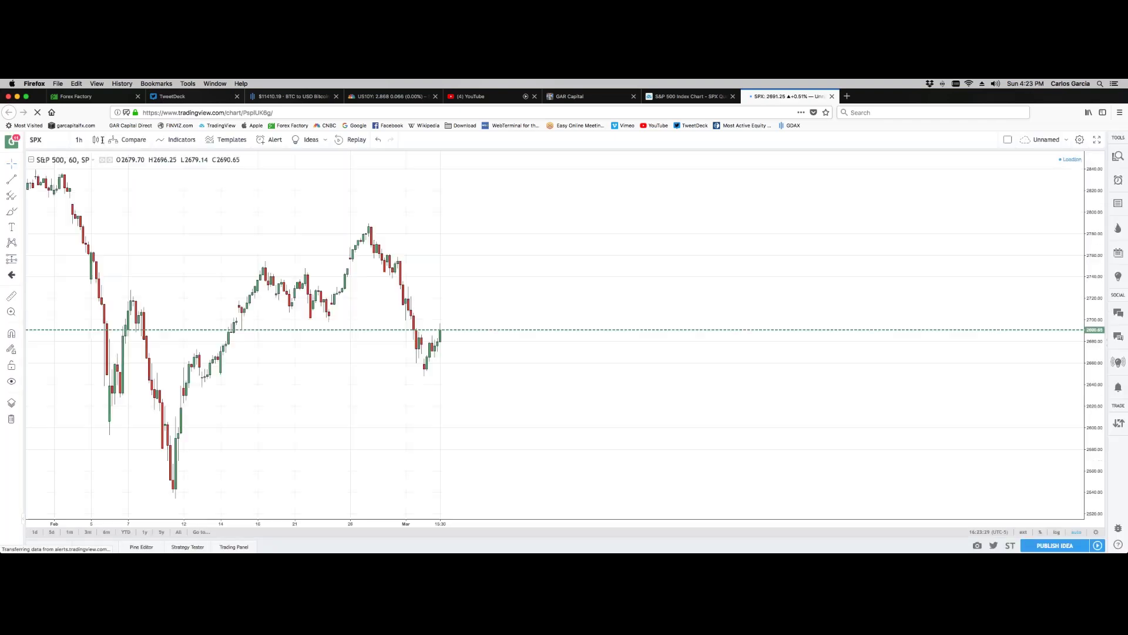
# Step: Add Coinbase BTCUSD as an overlay on the S&P 500 chart and close the symbol dialog
pyautogui.click(130, 140)
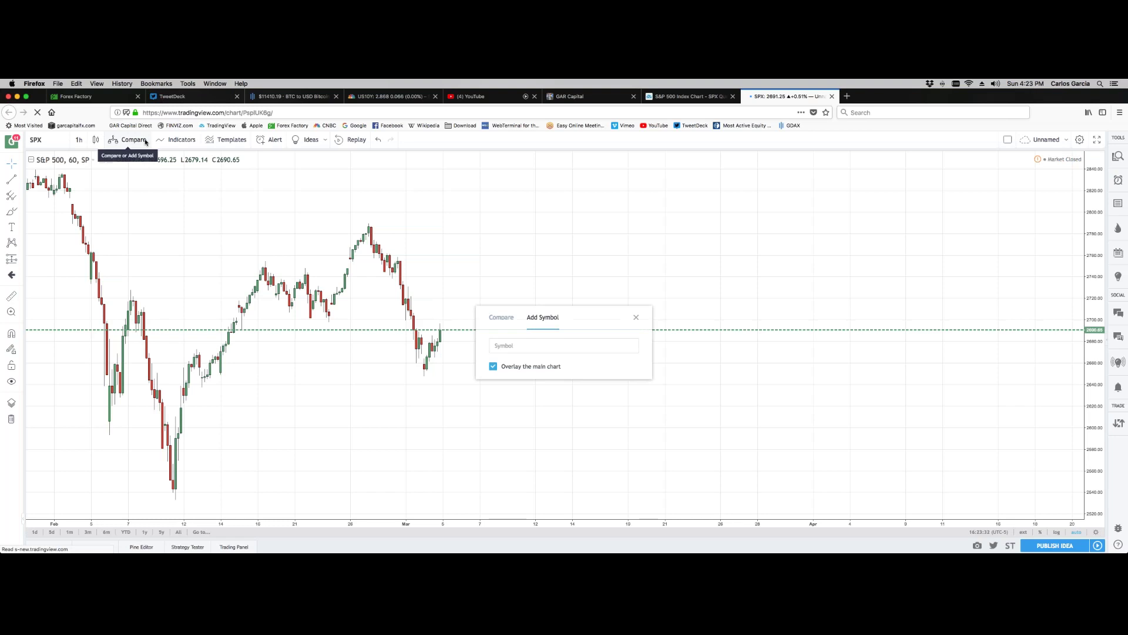
pyautogui.click(521, 347)
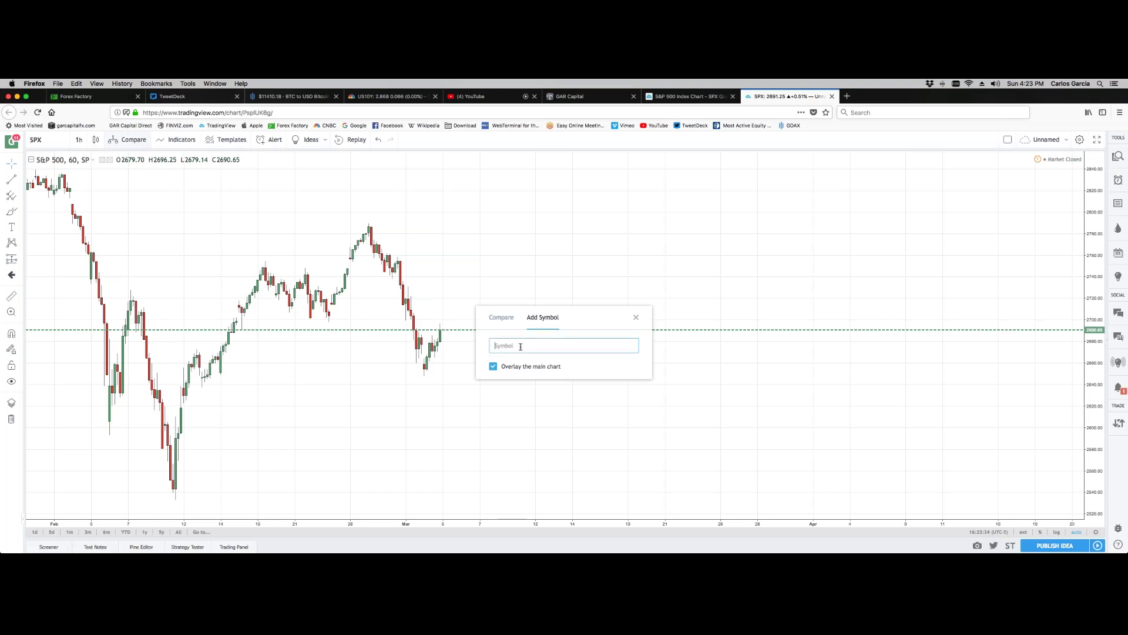
pyautogui.write('BTC')
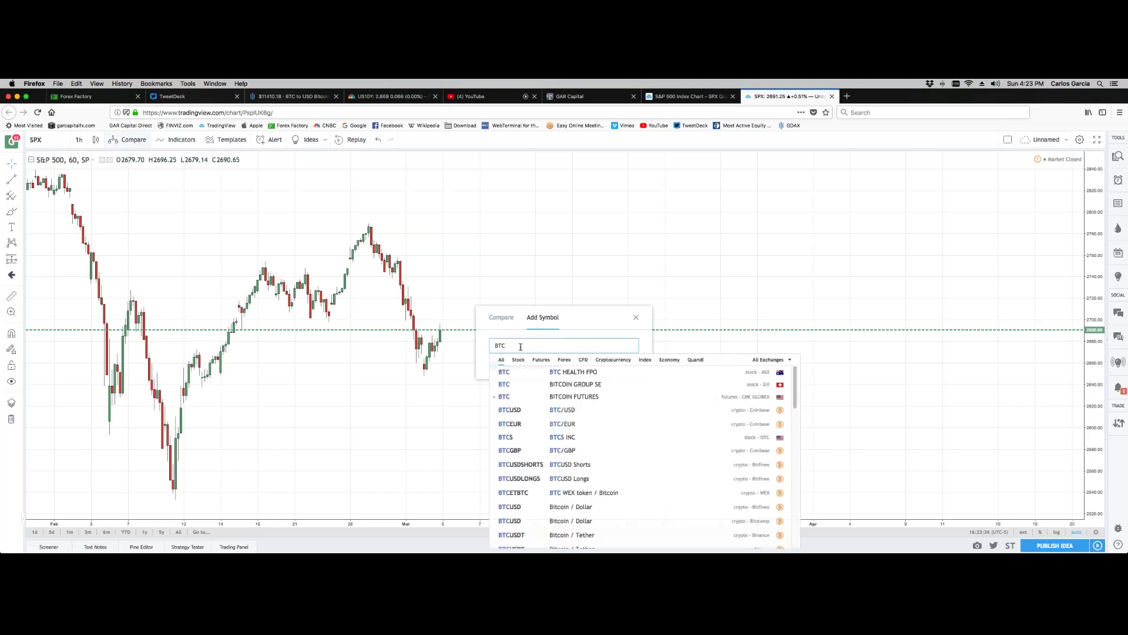
pyautogui.click(553, 410)
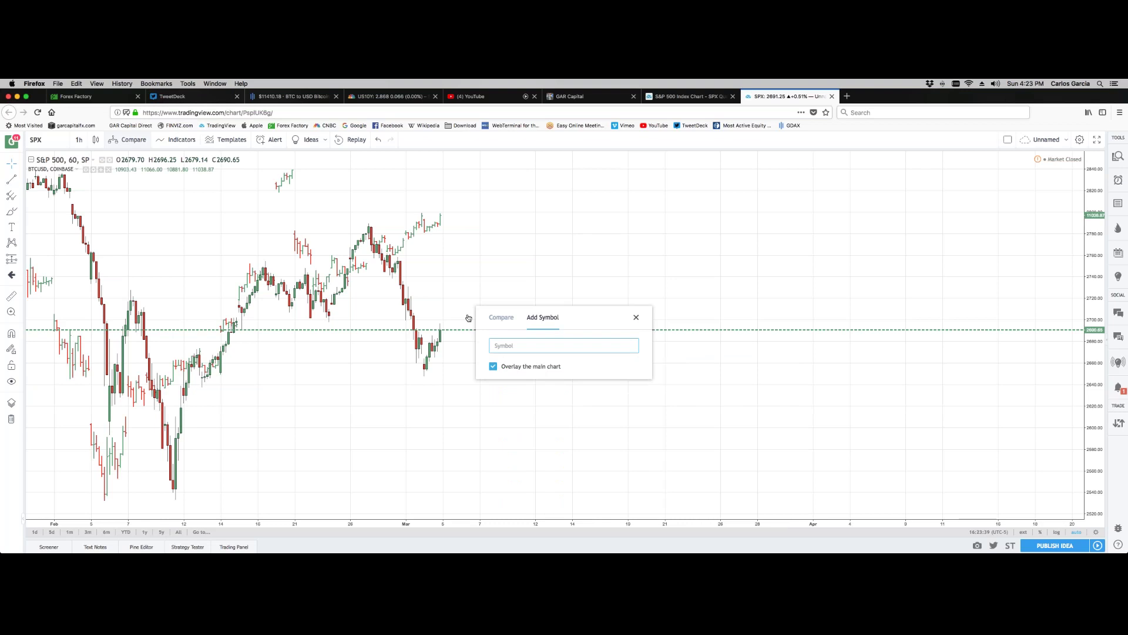
pyautogui.click(636, 317)
pyautogui.click(637, 319)
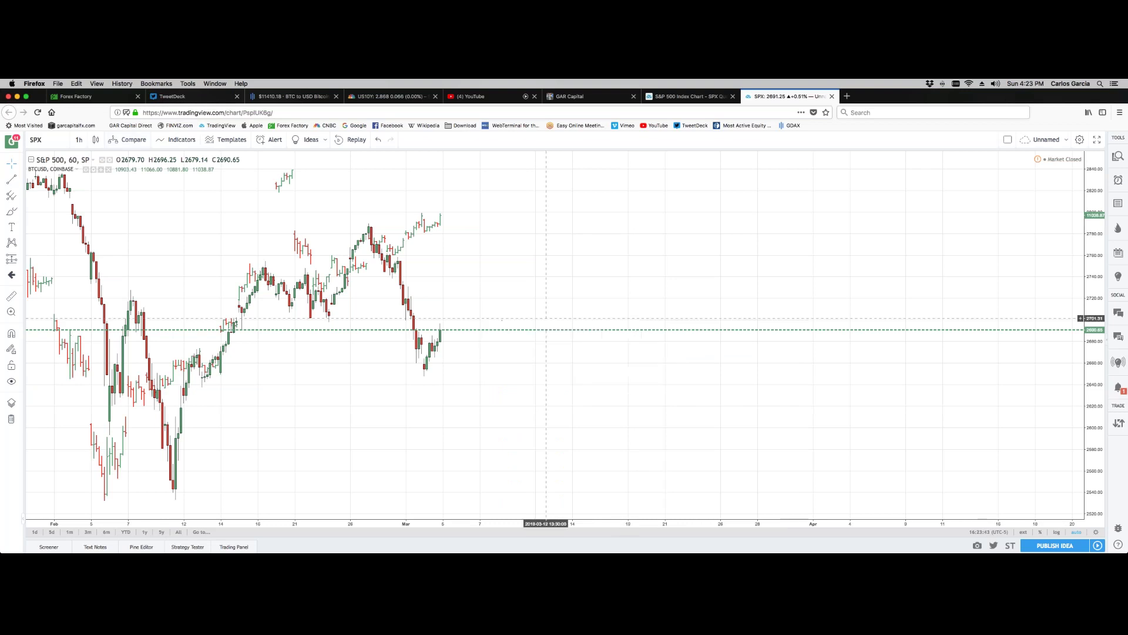
# Step: Hide the BTCUSD overlay briefly and show it again to tell it apart from the S&P 500 series
pyautogui.hscroll(-5, 735, 315)
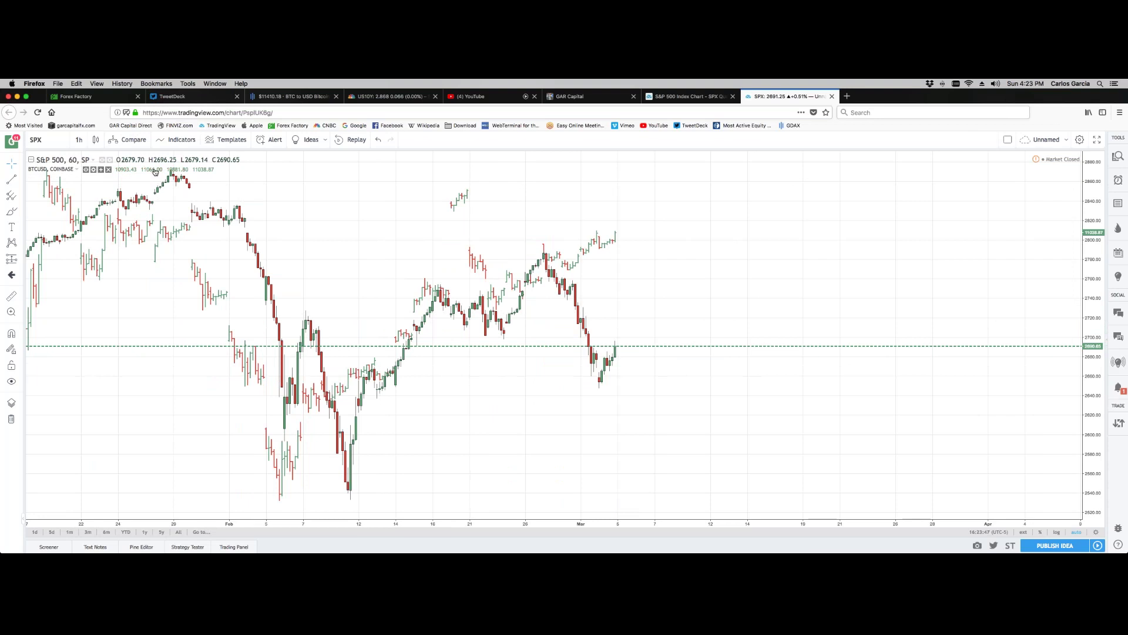
pyautogui.click(86, 170)
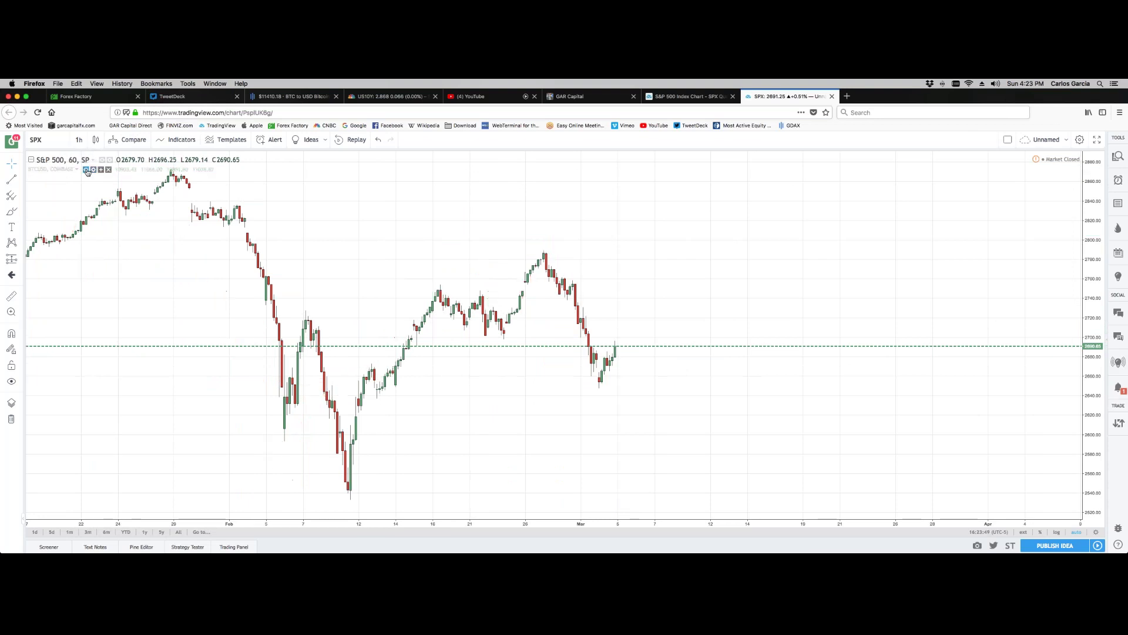
pyautogui.click(86, 170)
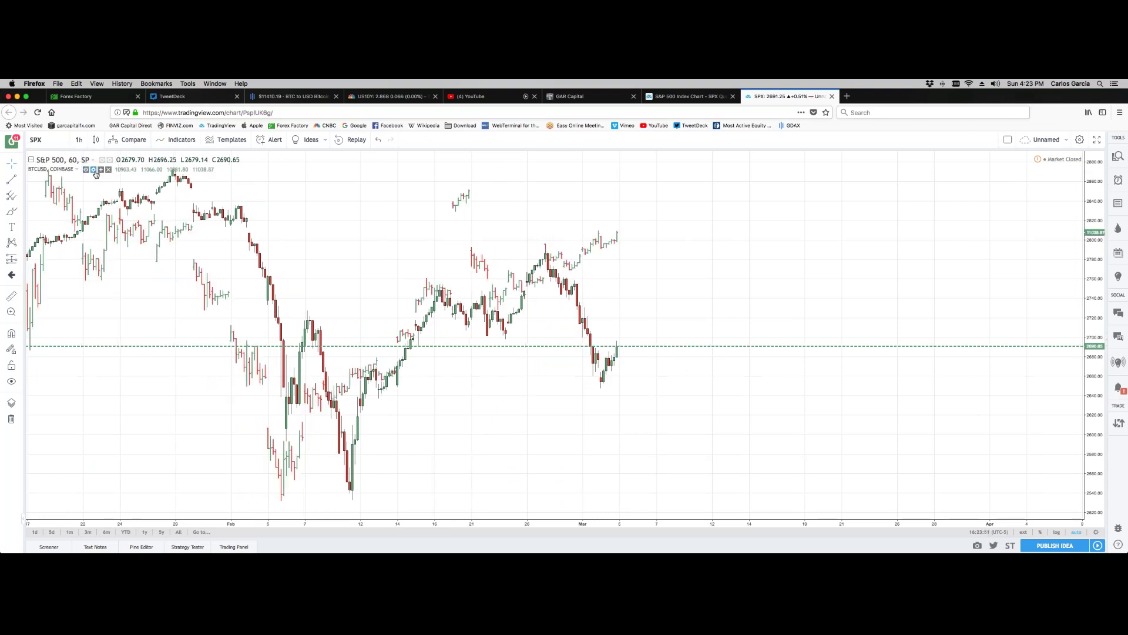
# Step: Change the BTCUSD overlay's style to Candles and apply the setting
pyautogui.click(95, 170)
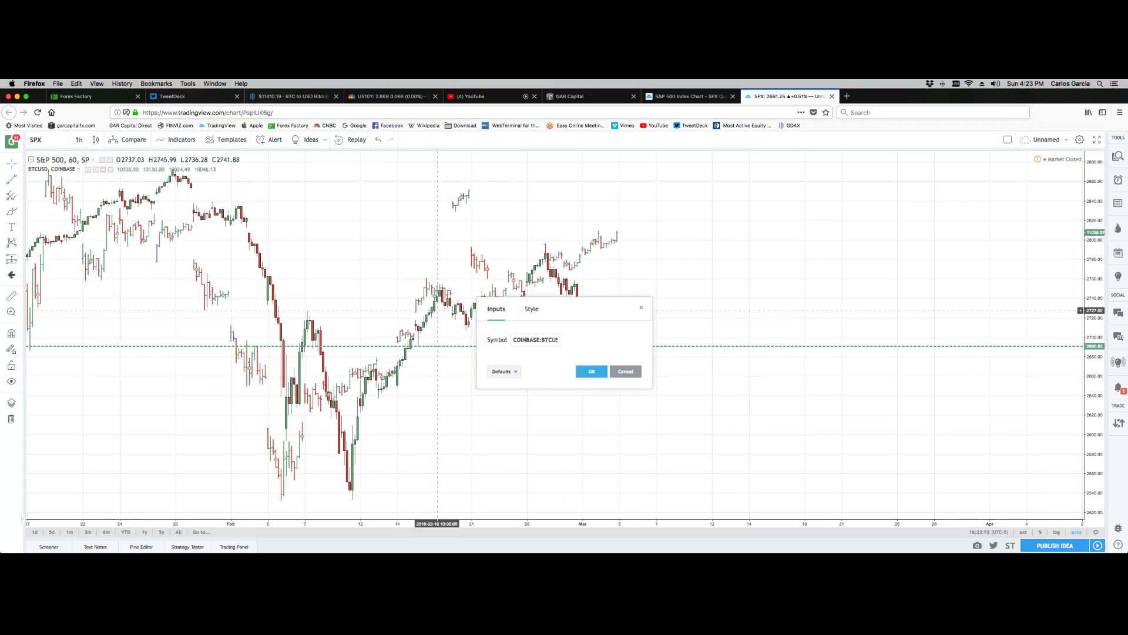
pyautogui.click(540, 311)
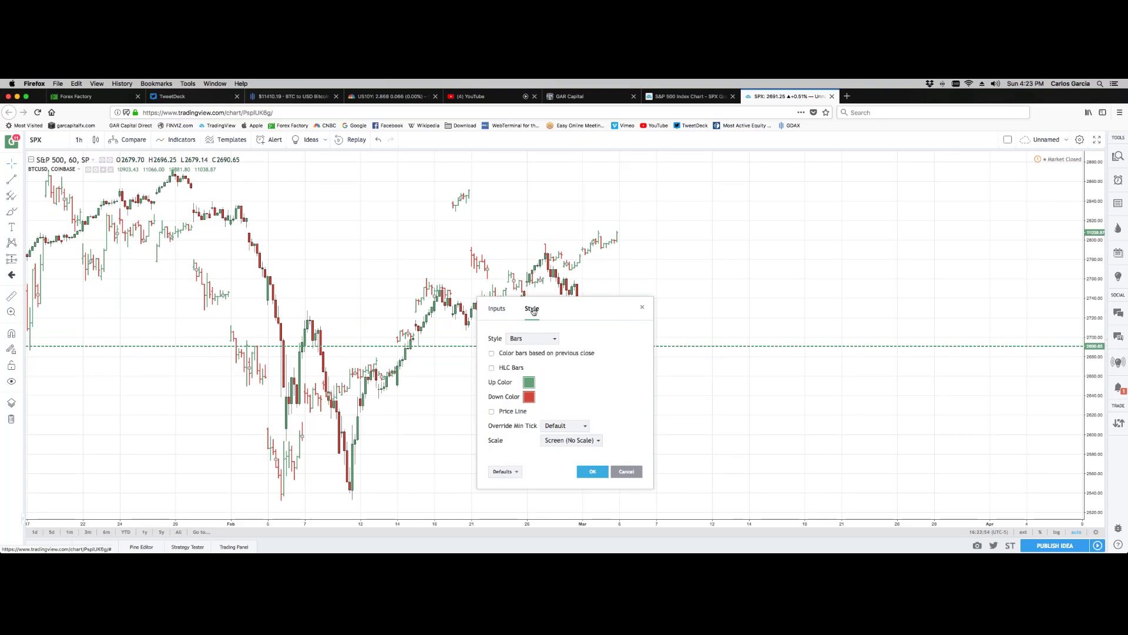
pyautogui.click(536, 339)
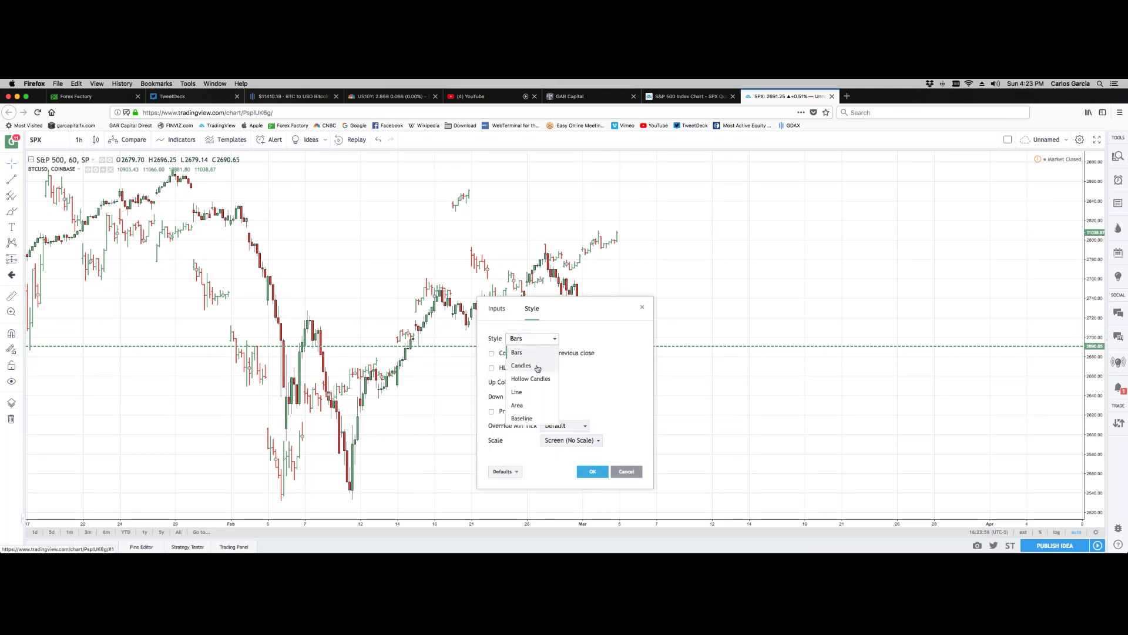
pyautogui.click(532, 365)
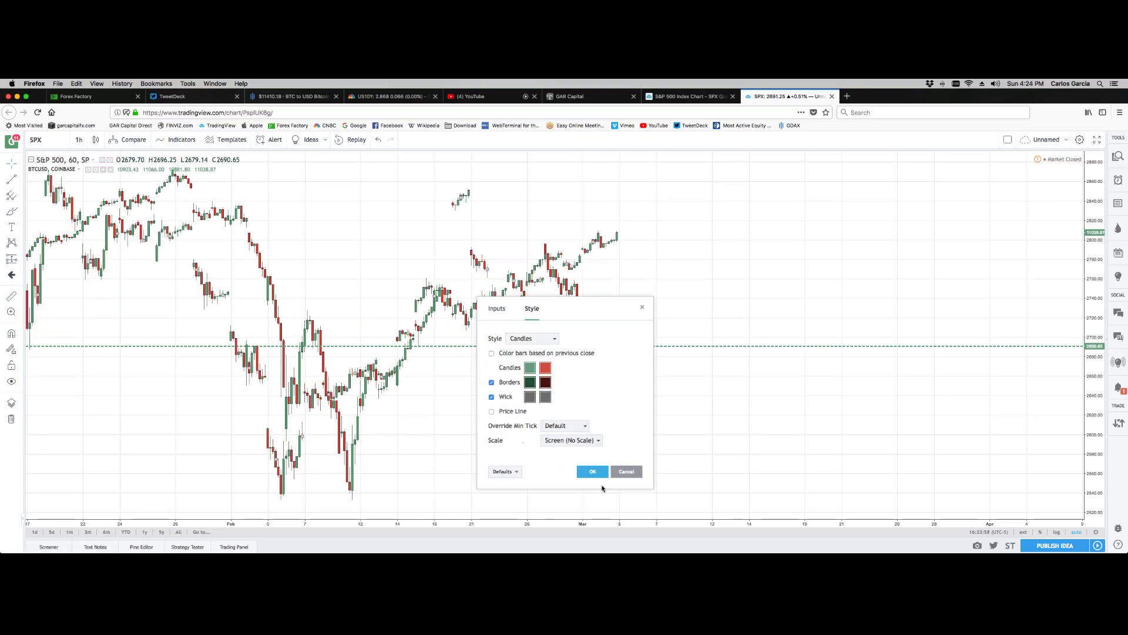
pyautogui.click(571, 440)
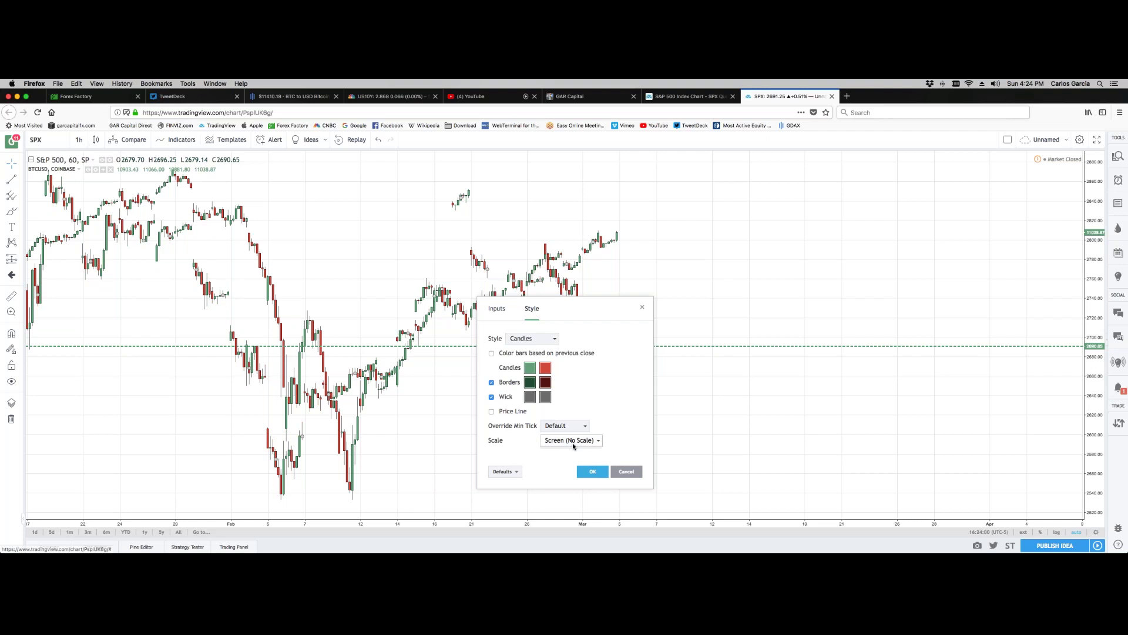
pyautogui.click(564, 468)
pyautogui.click(592, 472)
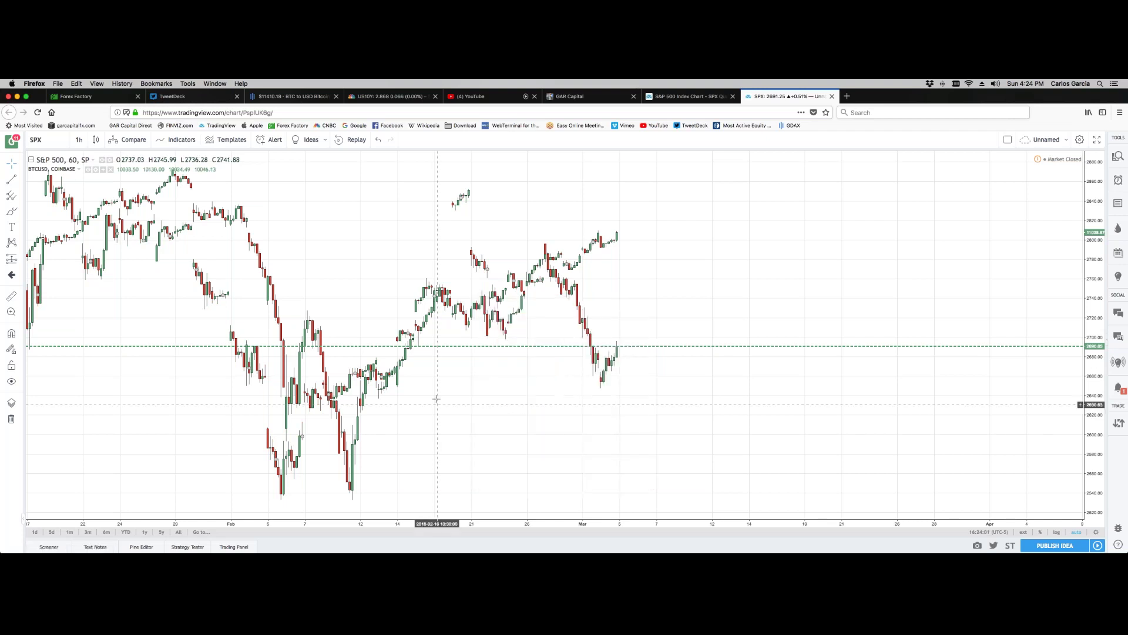
# Step: Set the BTCUSD overlay's rising-candle borders to black and its falling-candle borders to bright green at full transparency
pyautogui.click(97, 170)
pyautogui.click(528, 333)
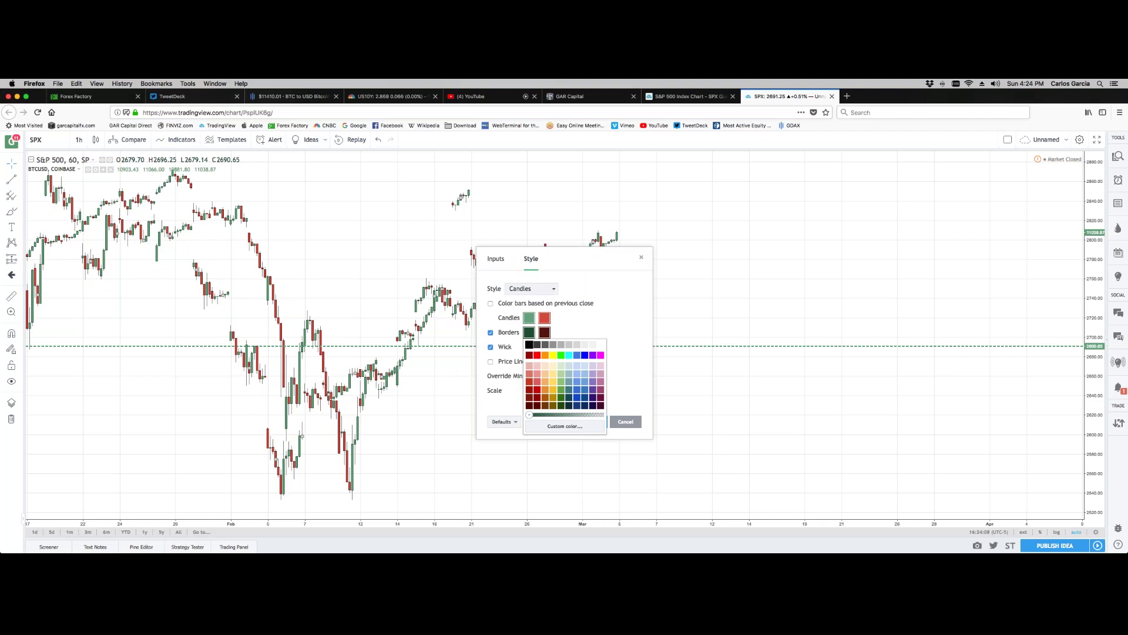
pyautogui.click(529, 344)
pyautogui.click(545, 347)
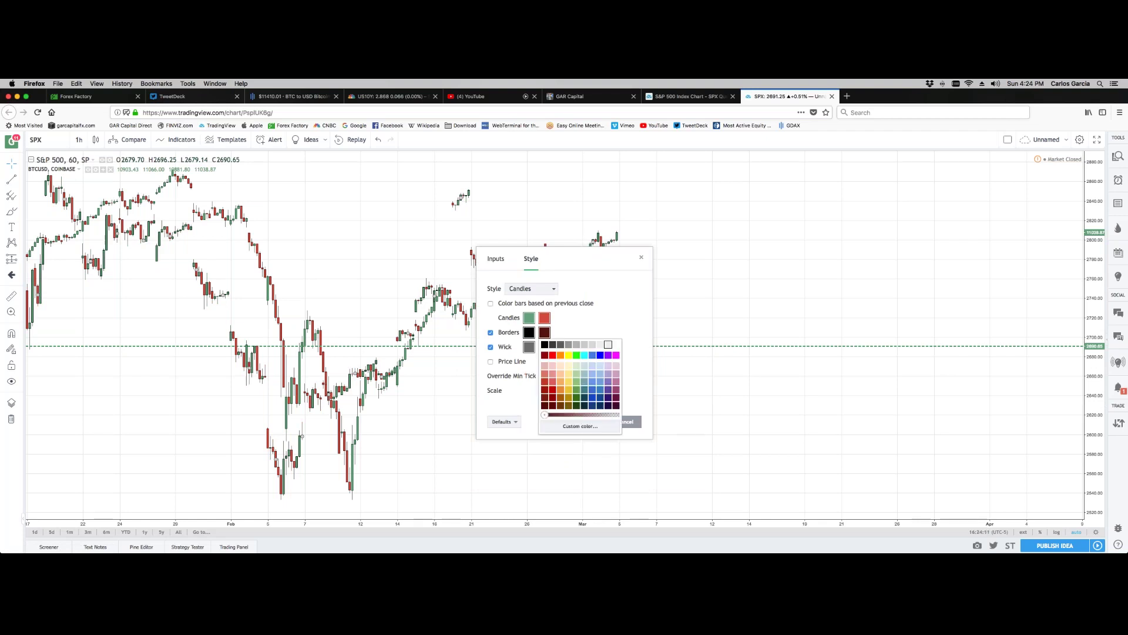
pyautogui.click(576, 355)
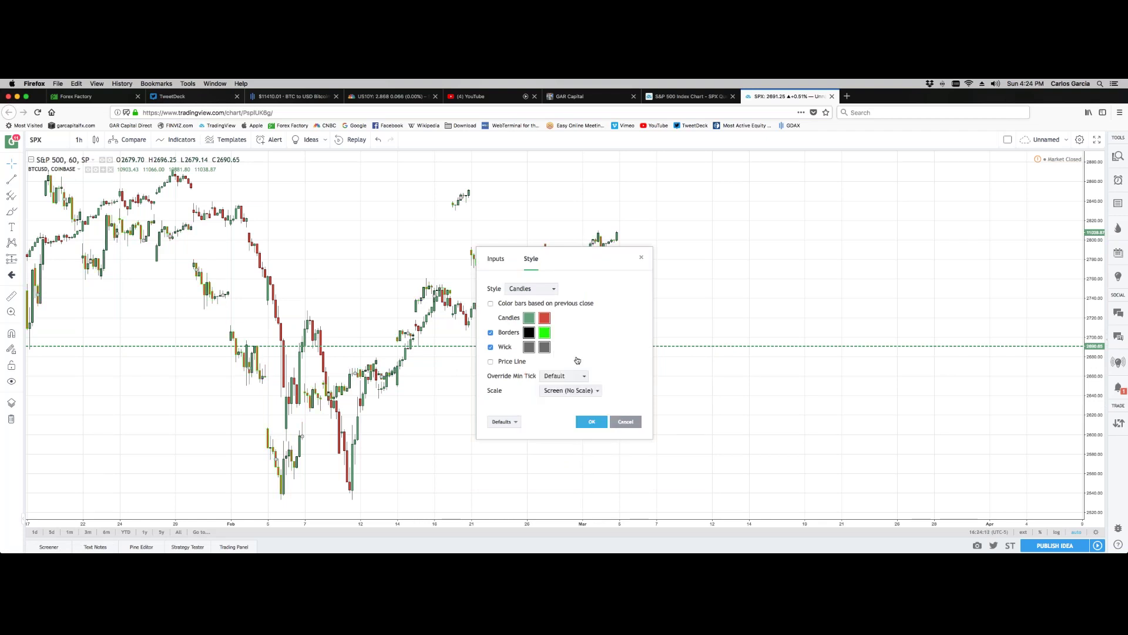
pyautogui.click(544, 332)
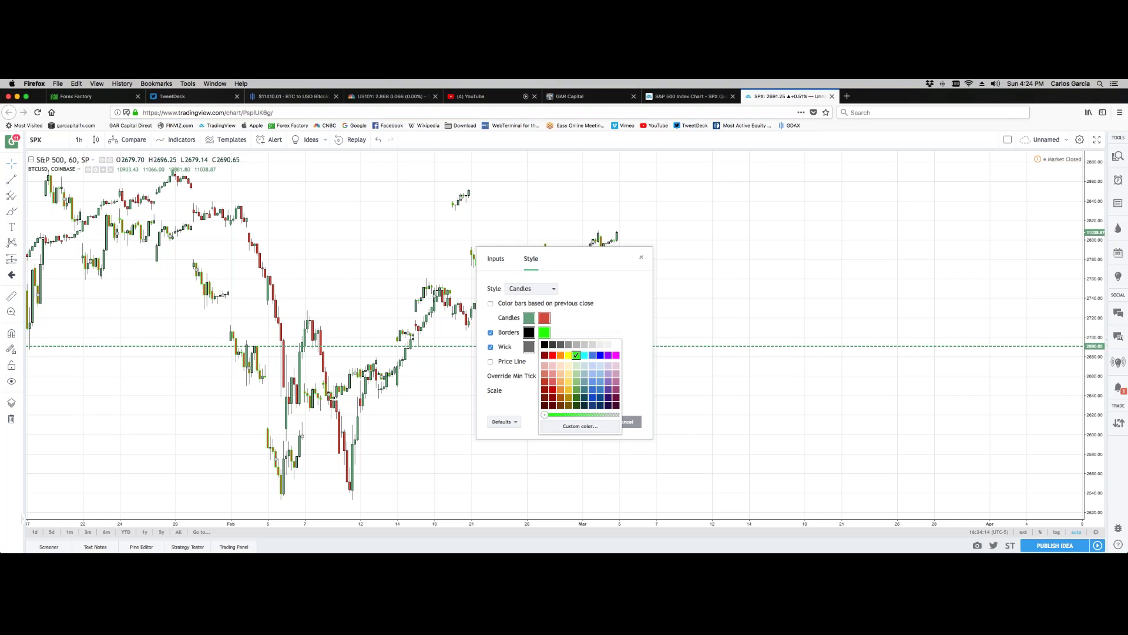
pyautogui.click(618, 415)
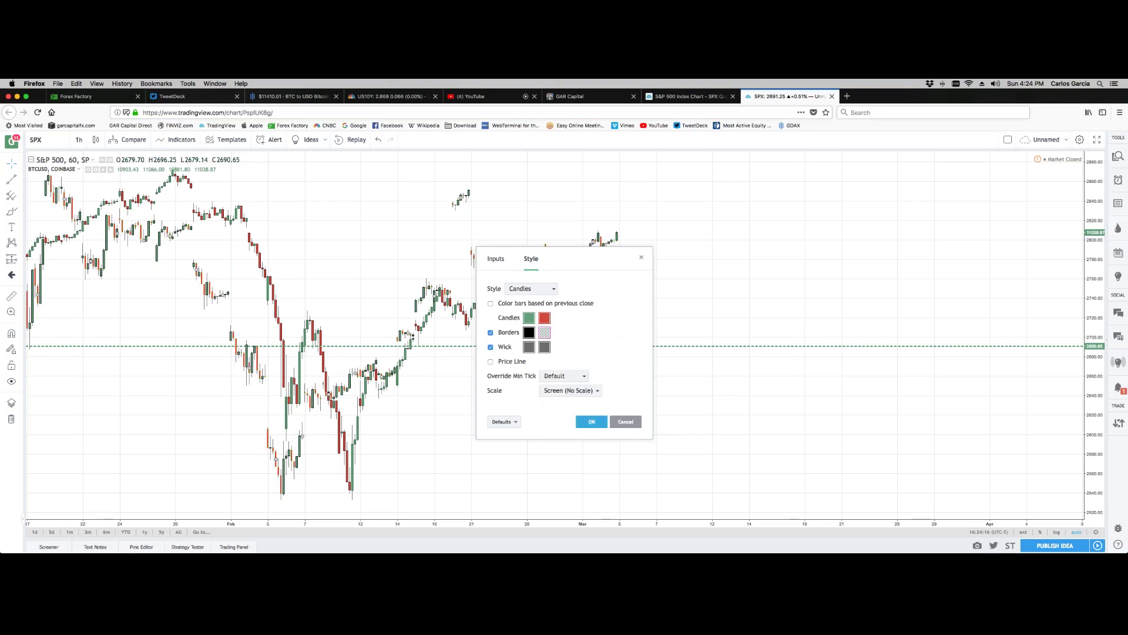
# Step: Set the BTCUSD overlay's rising-candle borders to magenta, try yellow on the falling-candle borders, and apply the style
pyautogui.click(529, 332)
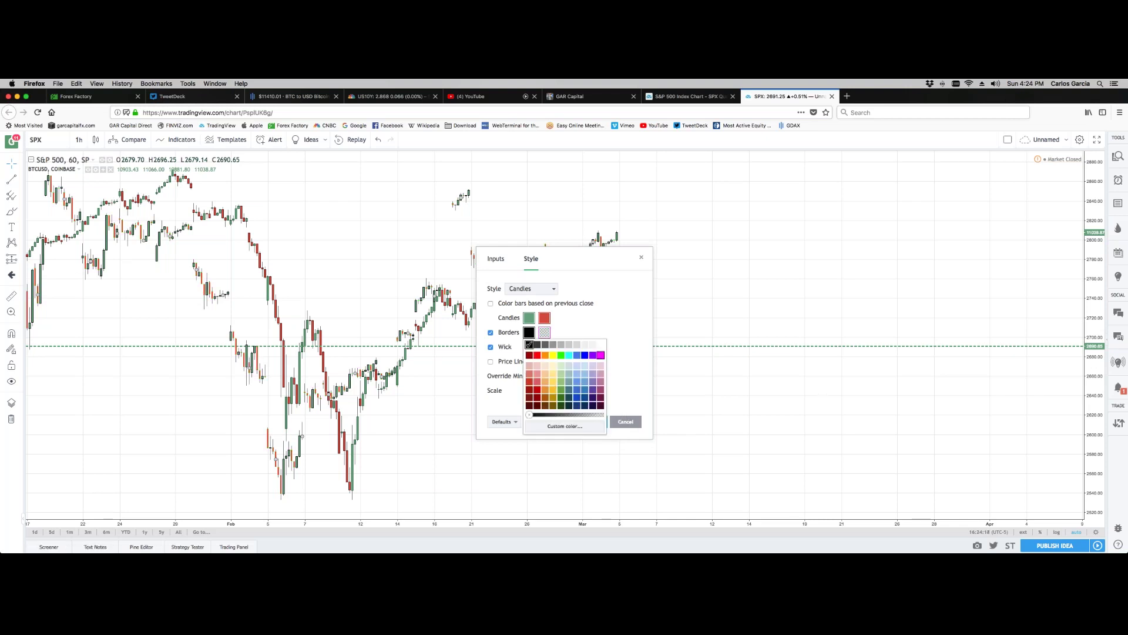
pyautogui.click(601, 358)
pyautogui.click(544, 333)
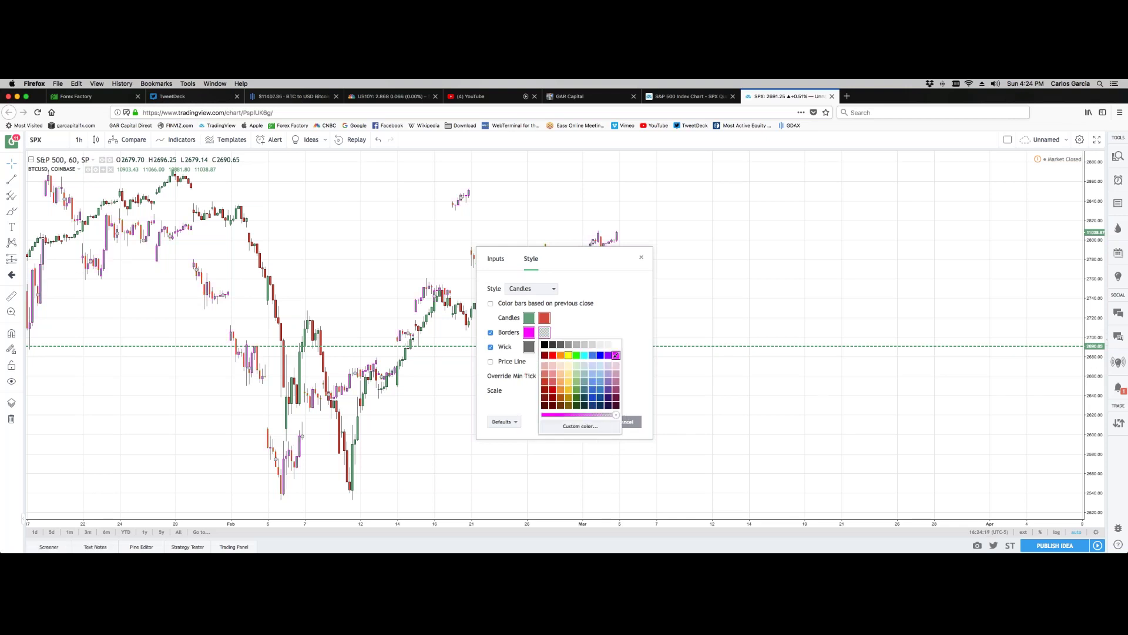
pyautogui.click(568, 358)
pyautogui.click(544, 332)
pyautogui.click(544, 333)
pyautogui.click(545, 333)
pyautogui.click(600, 359)
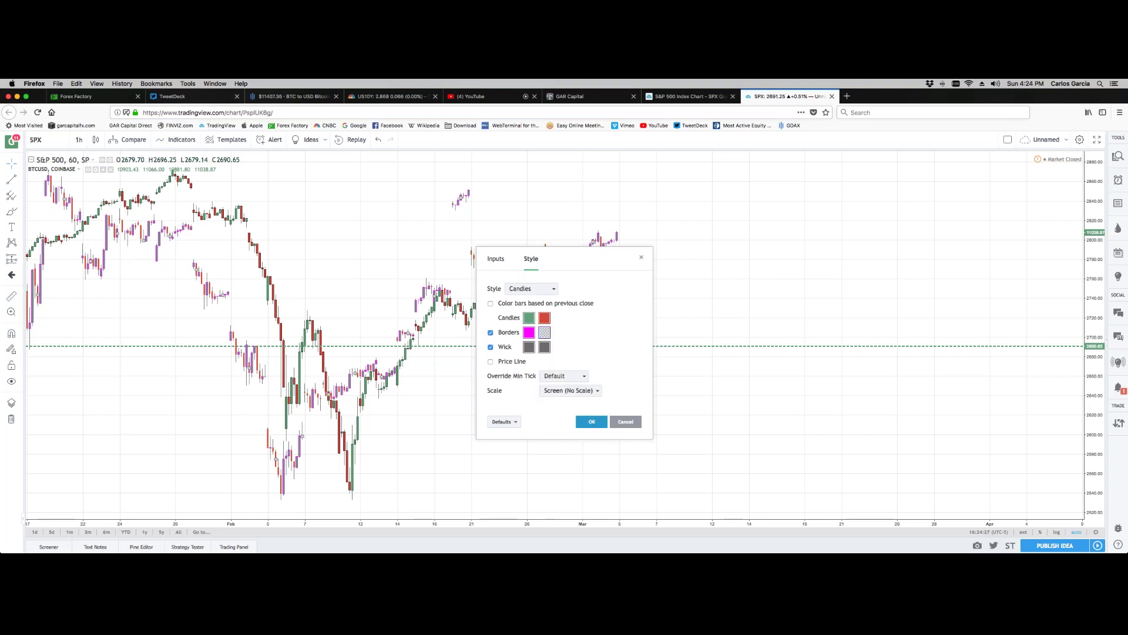
pyautogui.click(591, 422)
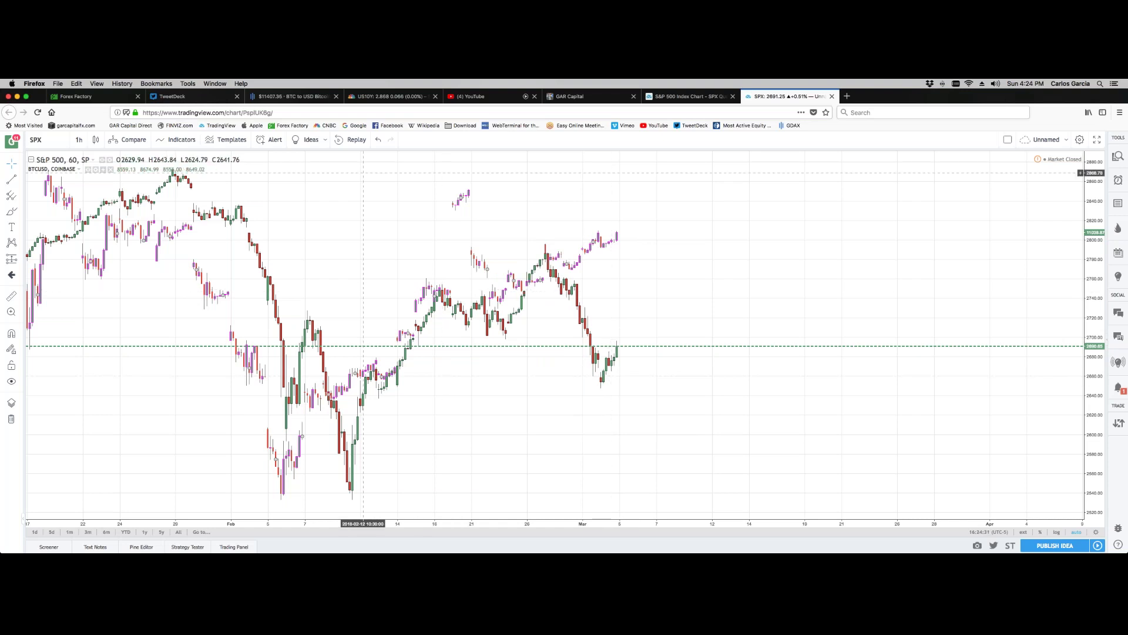
# Step: View the S&P 500 and BTCUSD comparison at the 1 day interval, and return the chart to 1 hour
pyautogui.click(80, 145)
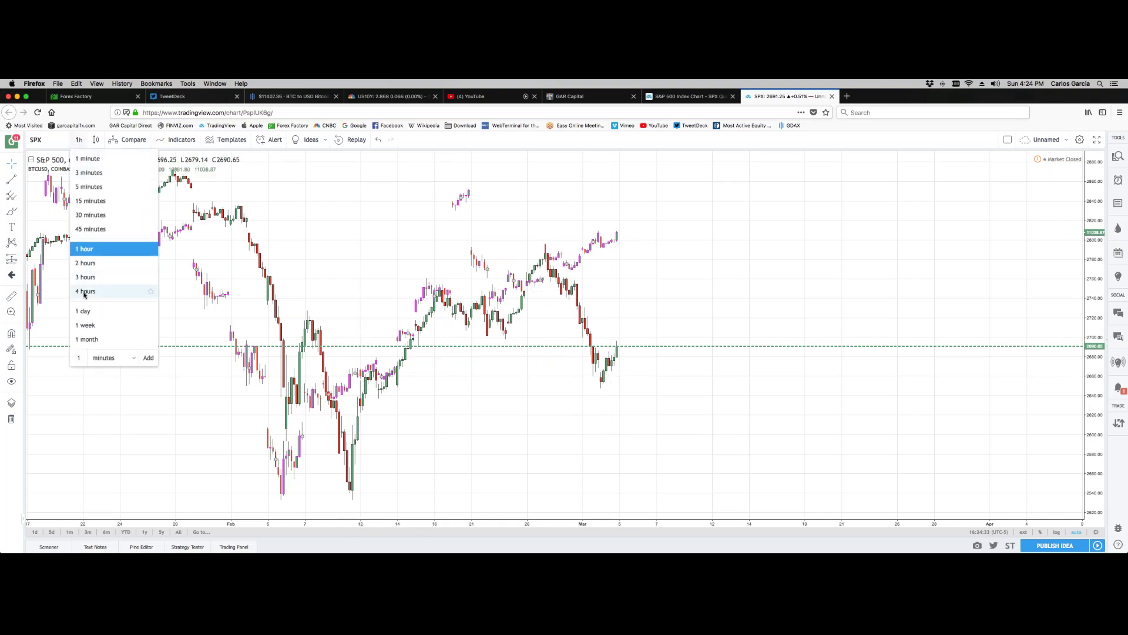
pyautogui.click(98, 317)
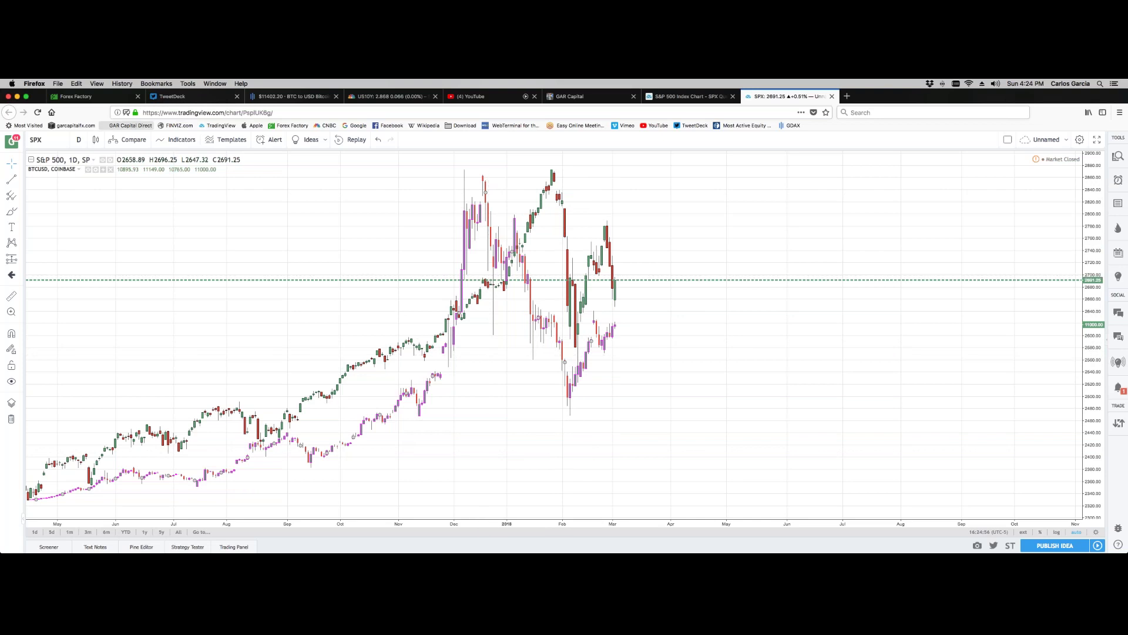
pyautogui.click(78, 139)
pyautogui.click(97, 251)
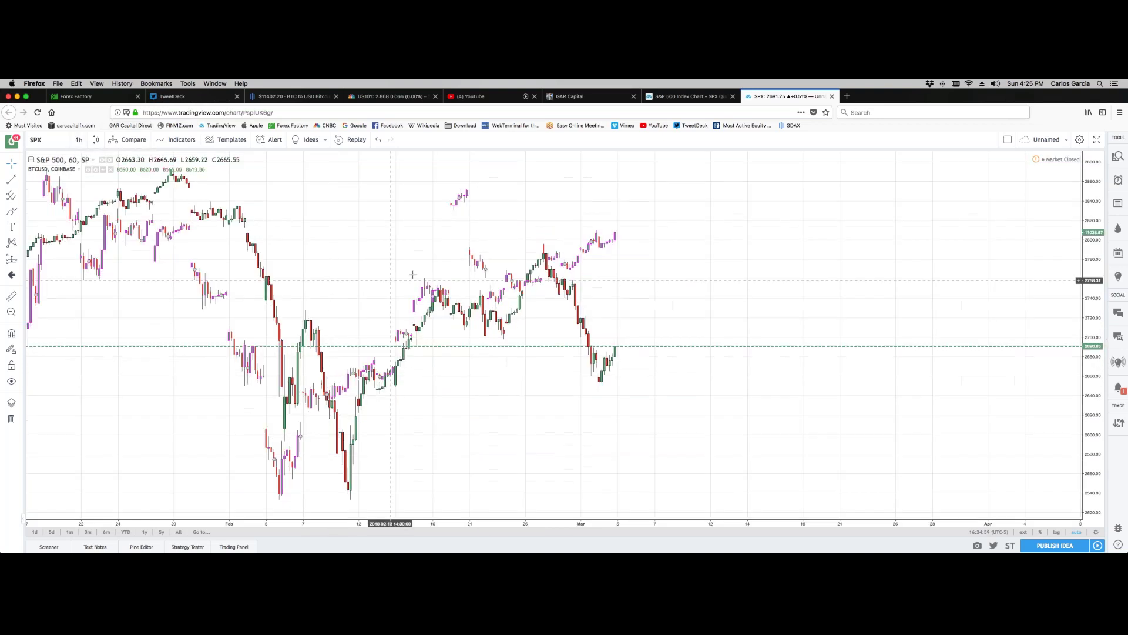
# Step: Compare the moves of the S&P 500 and BTCUSD from January to early March on the hourly chart
pyautogui.hscroll(1, 371, 259)
pyautogui.moveTo(363, 260); pyautogui.dragTo(367, 261)
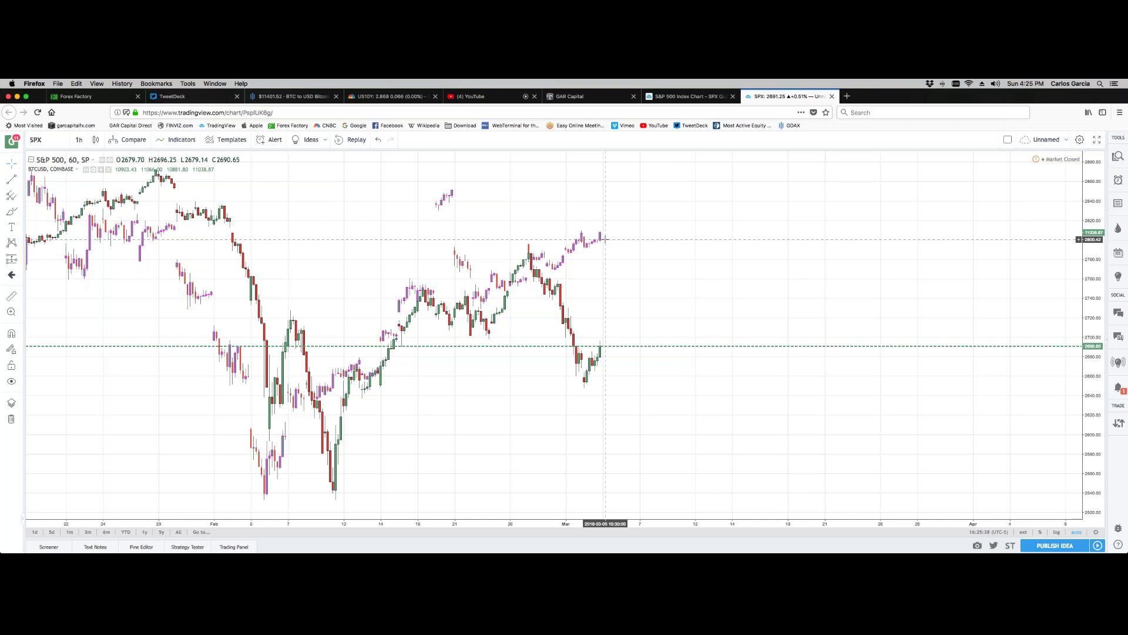
pyautogui.hscroll(-1, 261, 202)
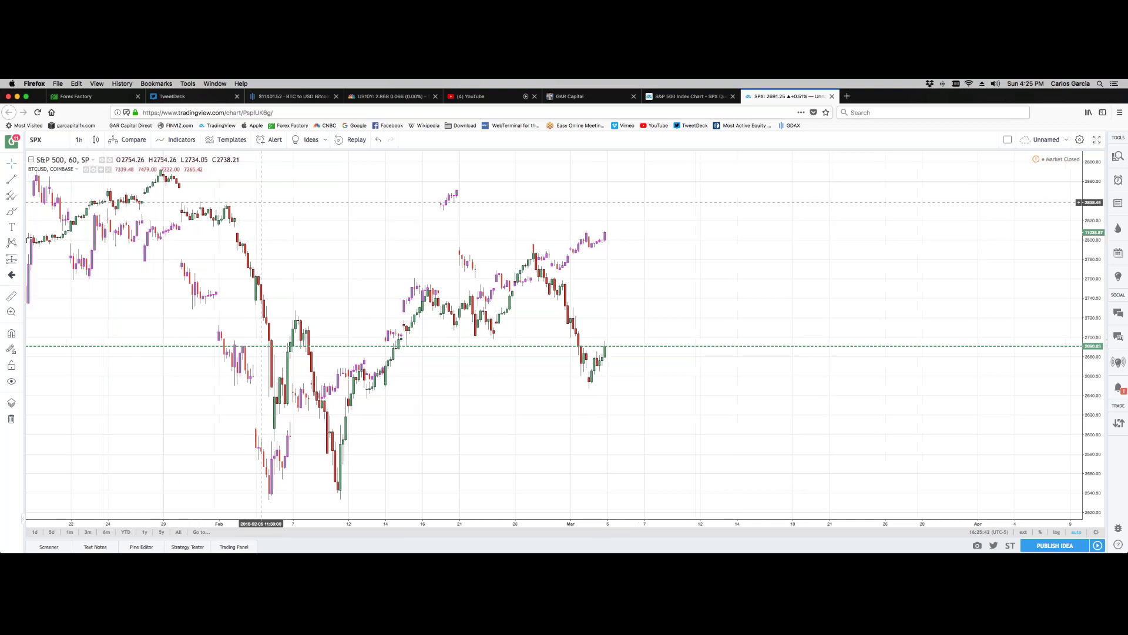
pyautogui.moveTo(262, 202); pyautogui.dragTo(428, 204)
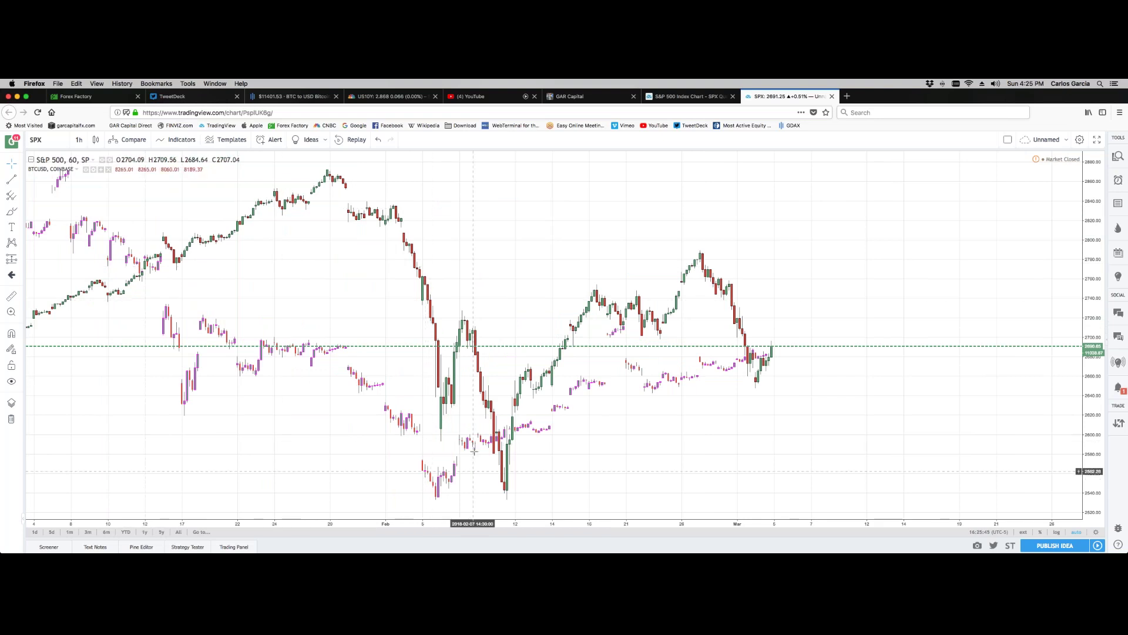
pyautogui.moveTo(634, 197); pyautogui.dragTo(355, 198)
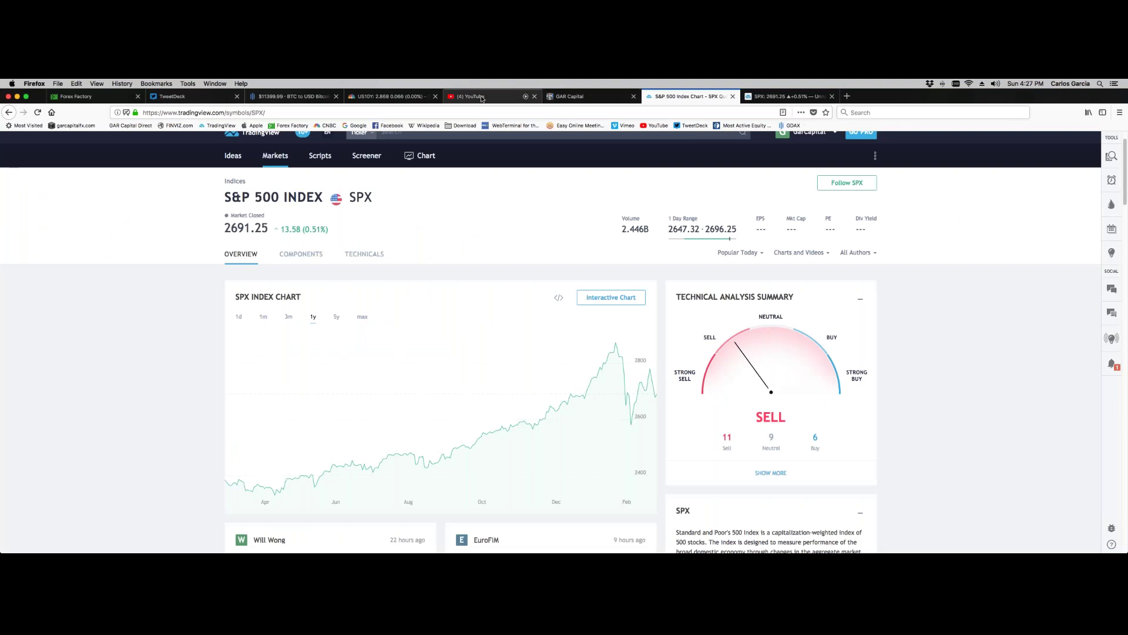
# Step: Review the US 10-year yield quote on CNBC and view the GAR Capital website's homepage
pyautogui.click(481, 96)
pyautogui.click(391, 96)
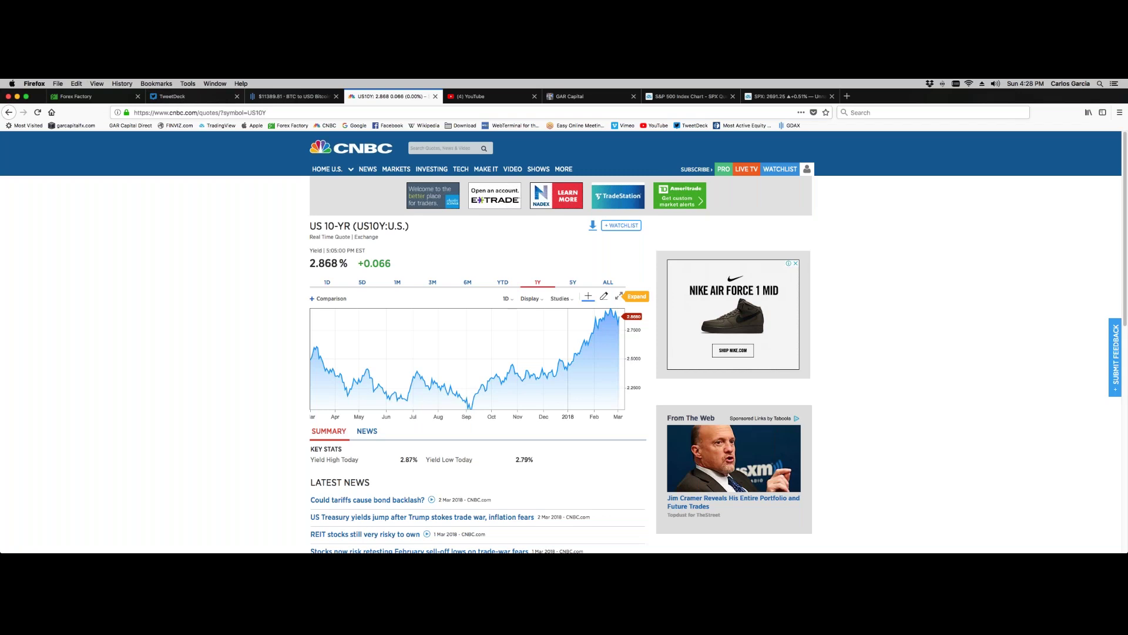
pyautogui.click(604, 98)
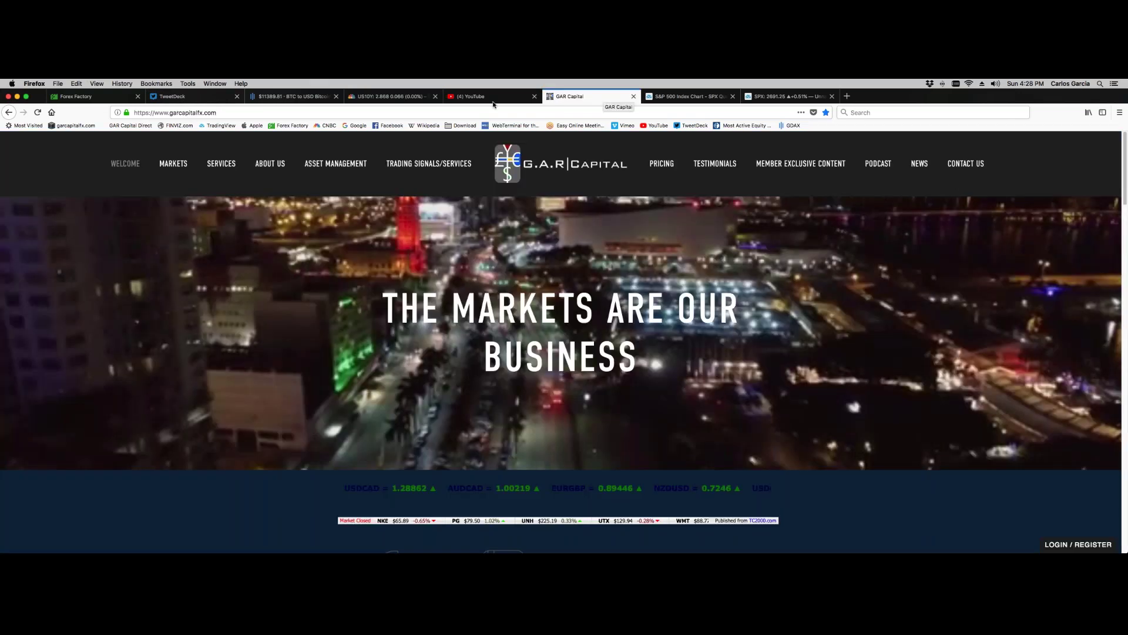
pyautogui.click(492, 97)
# Step: Check the BTC/USD price chart on GDAX, and return to TweetDeck to view the news feeds from the Home column
pyautogui.click(310, 98)
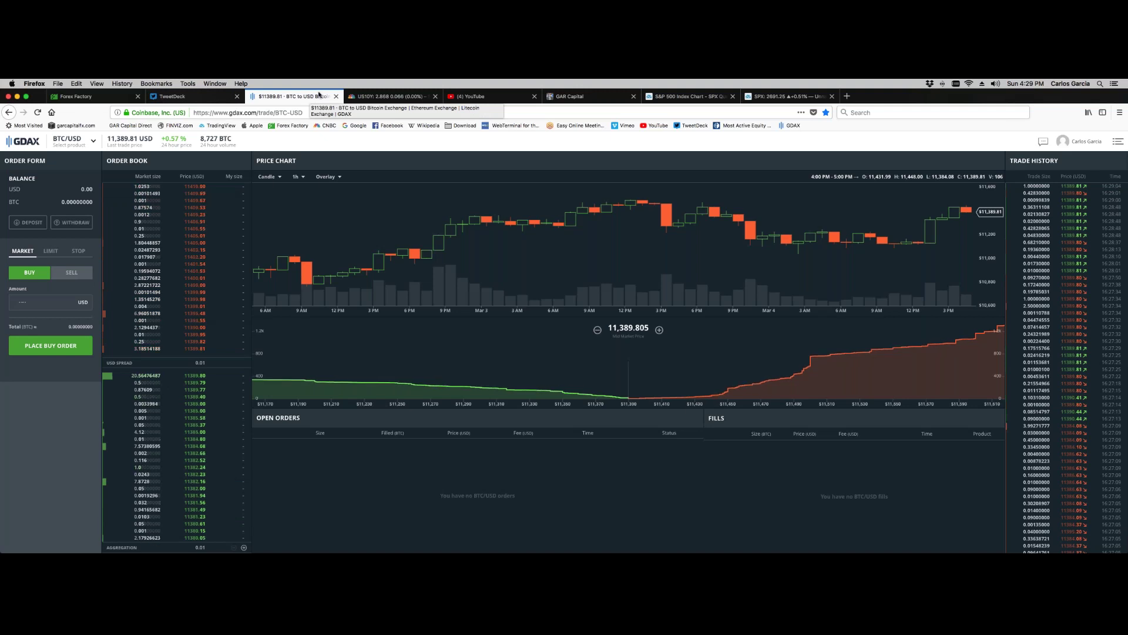
pyautogui.hotkey('ctrl', 'shift', 'Tab')
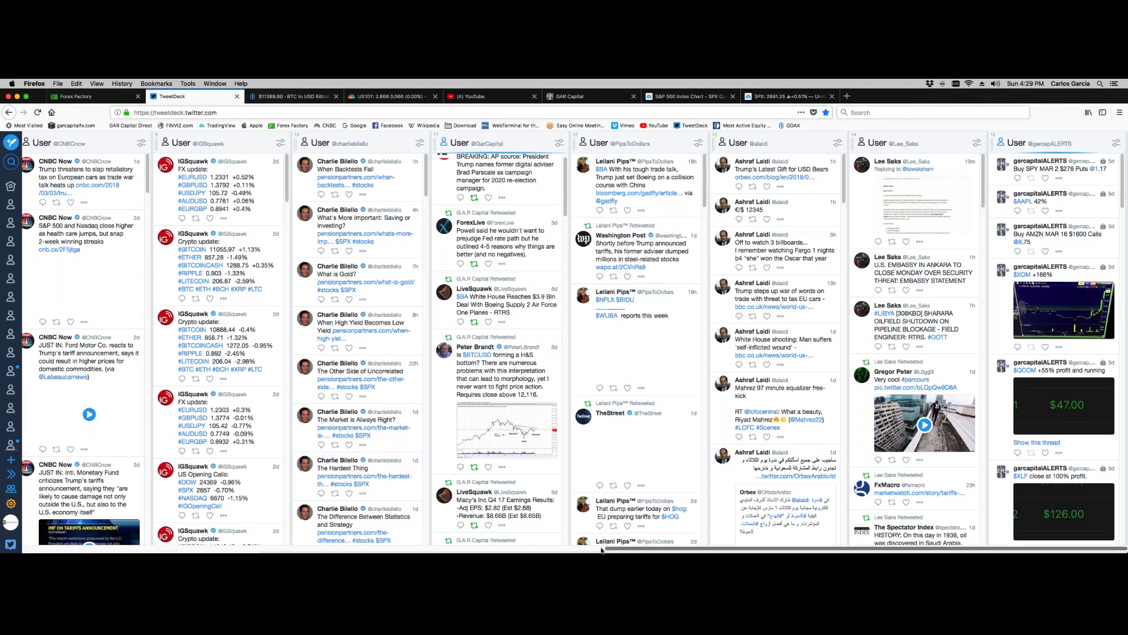
pyautogui.hscroll(-10, 601, 549)
pyautogui.hscroll(-10, 75, 550)
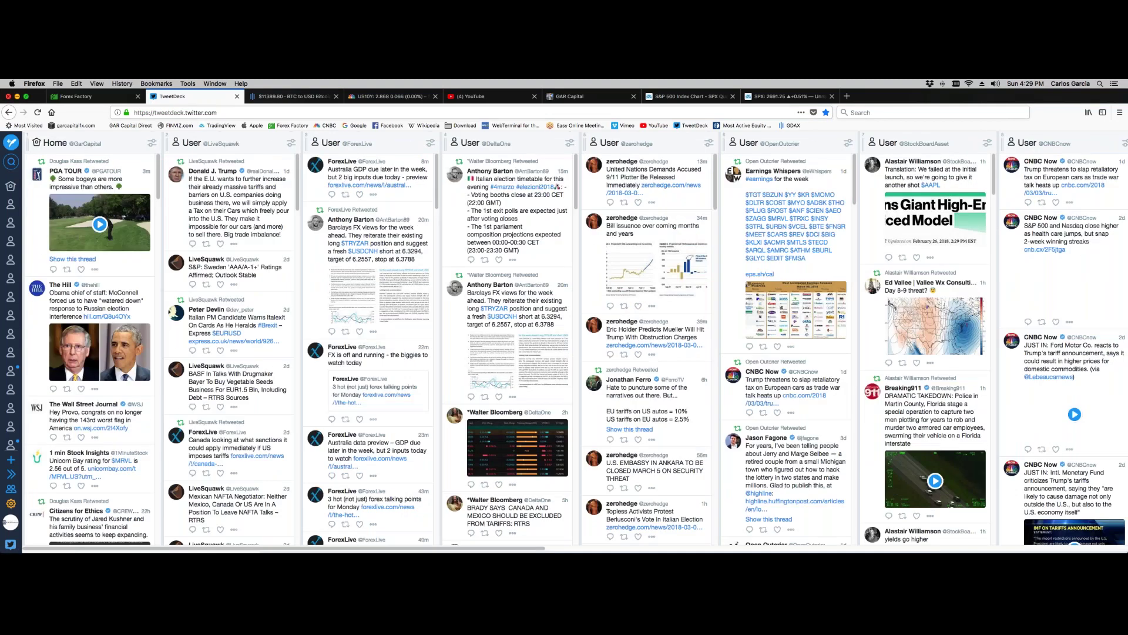